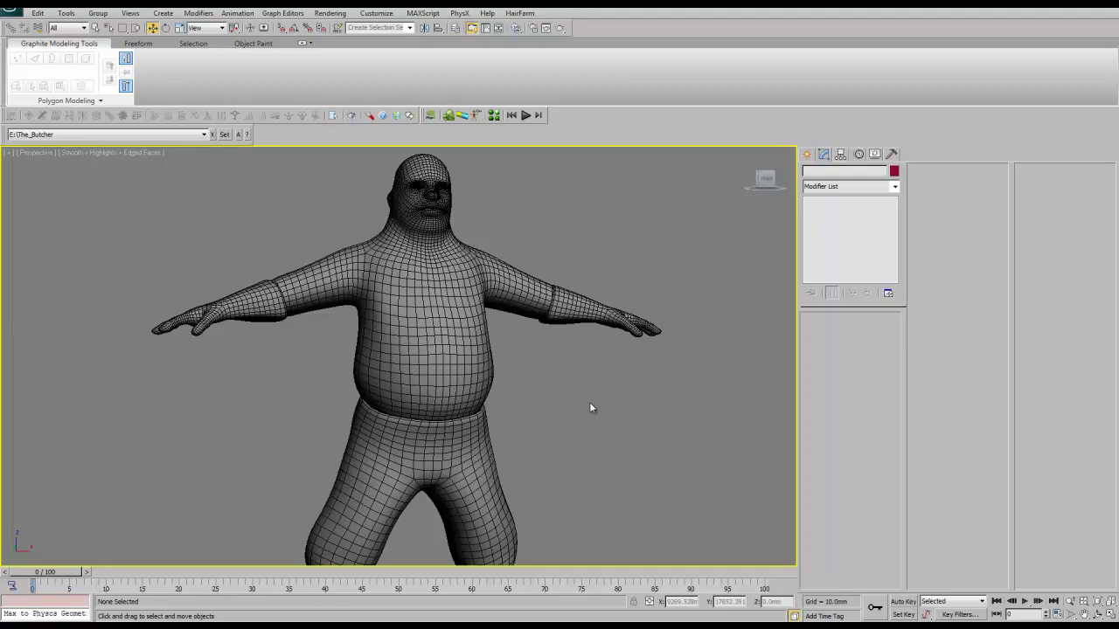
# - In Front view, draw a plane (Plane001) over the butcher's torso
pyautogui.rightClick(590, 407)
pyautogui.press('Escape')
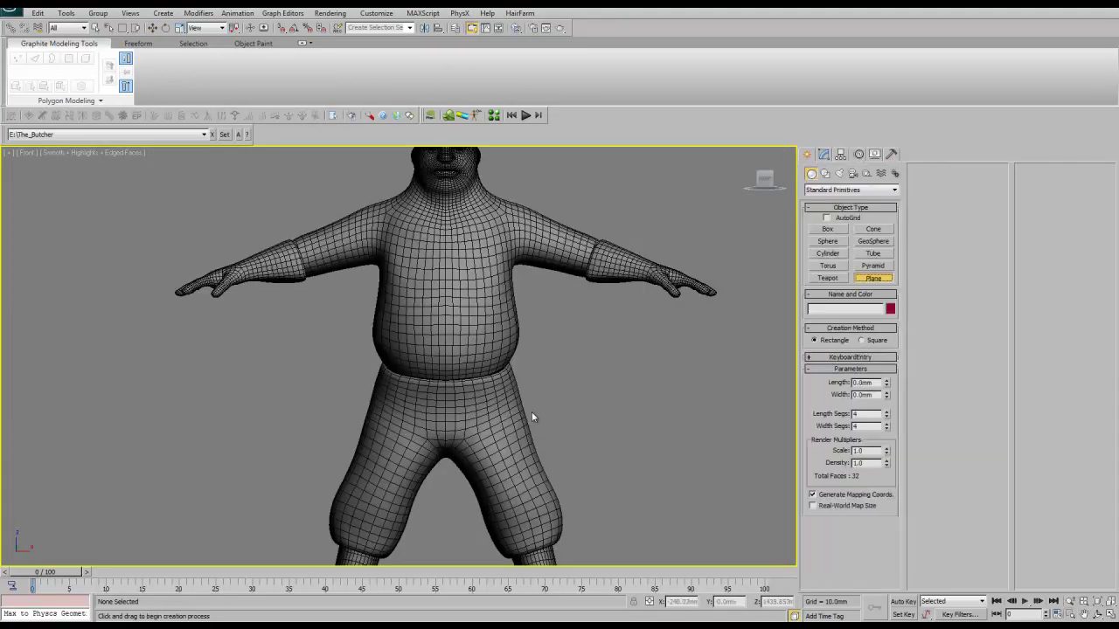
pyautogui.moveTo(455, 397); pyautogui.dragTo(371, 218)
# - Switch to wireframe and convert Plane001 to an Editable Poly
pyautogui.rightClick(537, 368)
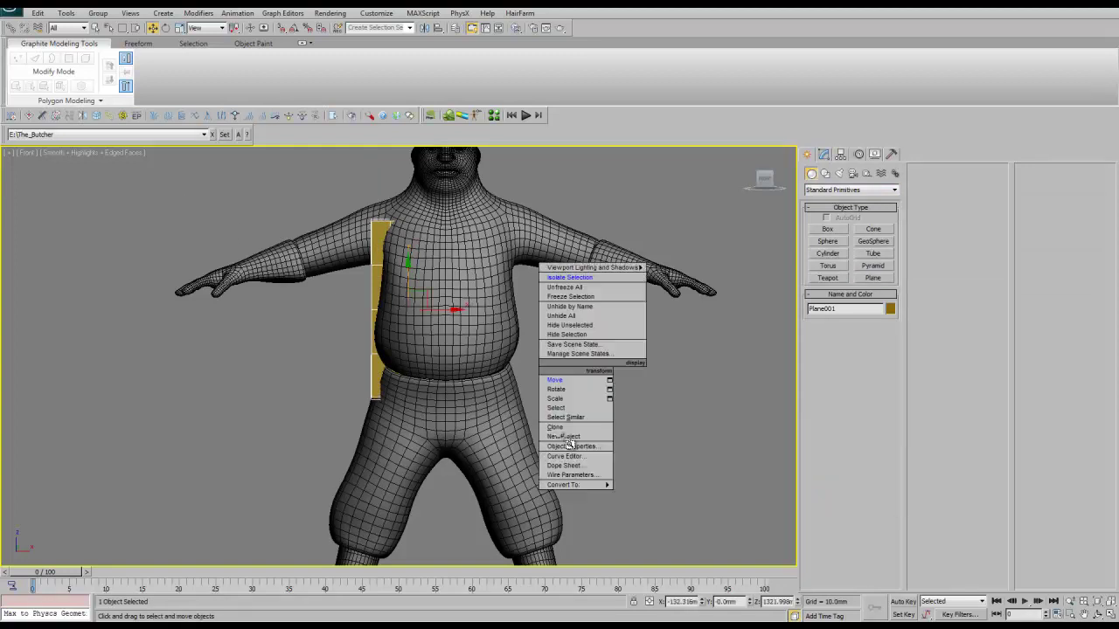
pyautogui.click(563, 382)
pyautogui.press('F3')
pyautogui.click(823, 154)
pyautogui.rightClick(519, 382)
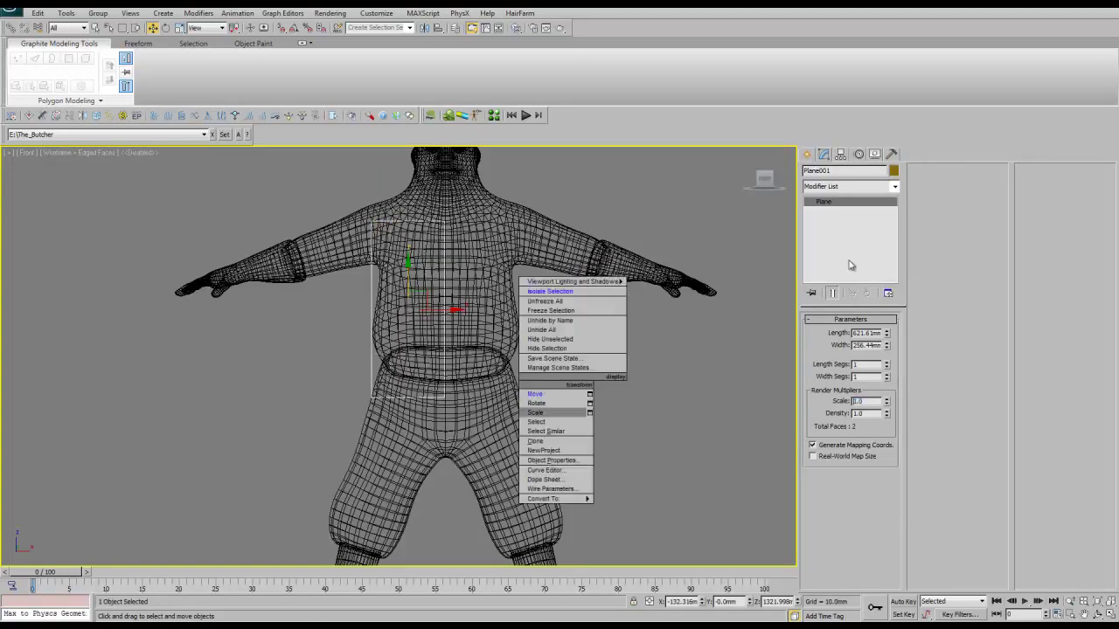
pyautogui.click(655, 505)
# - Move the plane's corner vertices in Front view to cover the front of the belly
pyautogui.press('1')
pyautogui.moveTo(480, 205); pyautogui.dragTo(407, 407)
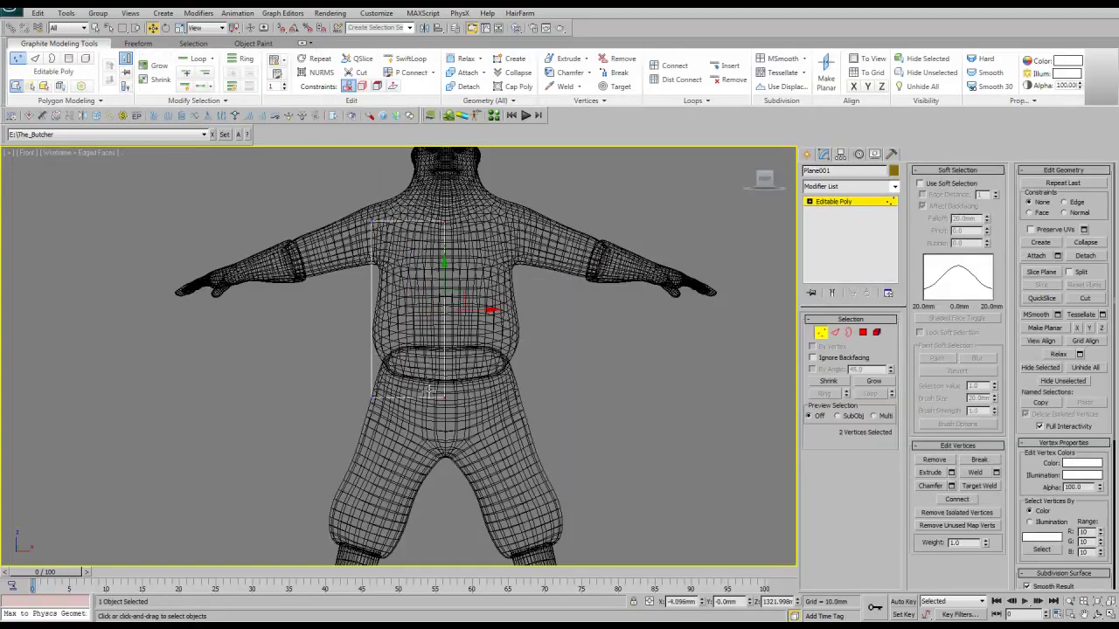
pyautogui.moveTo(350, 380); pyautogui.dragTo(472, 415)
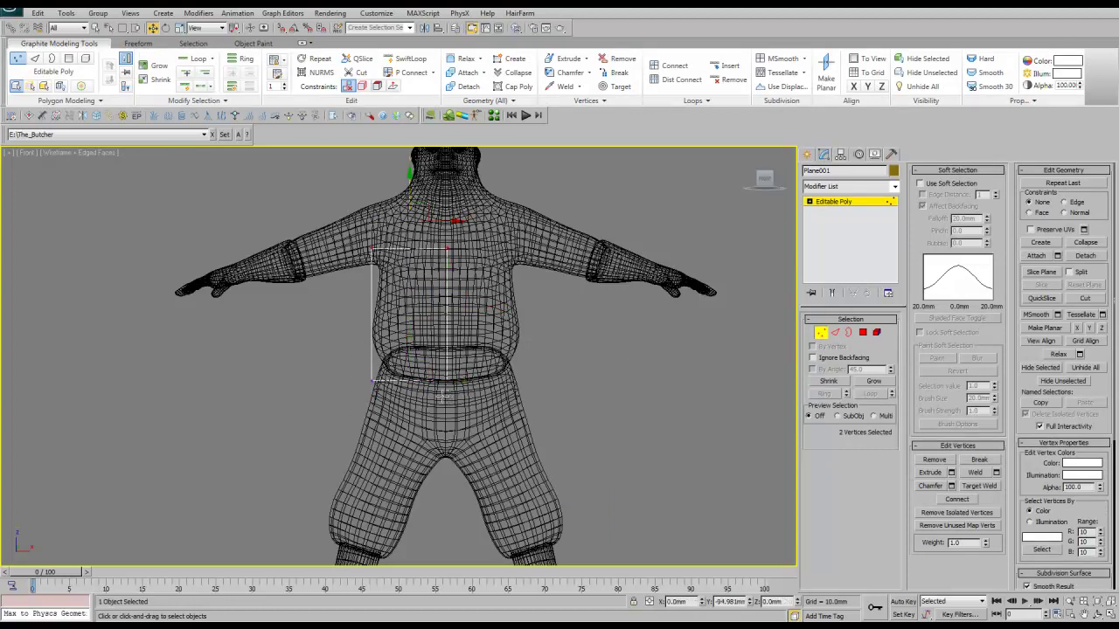
pyautogui.click(371, 255)
# - In Left view, adjust the vertices so the plane's side profile follows the belly curve
pyautogui.press('l')
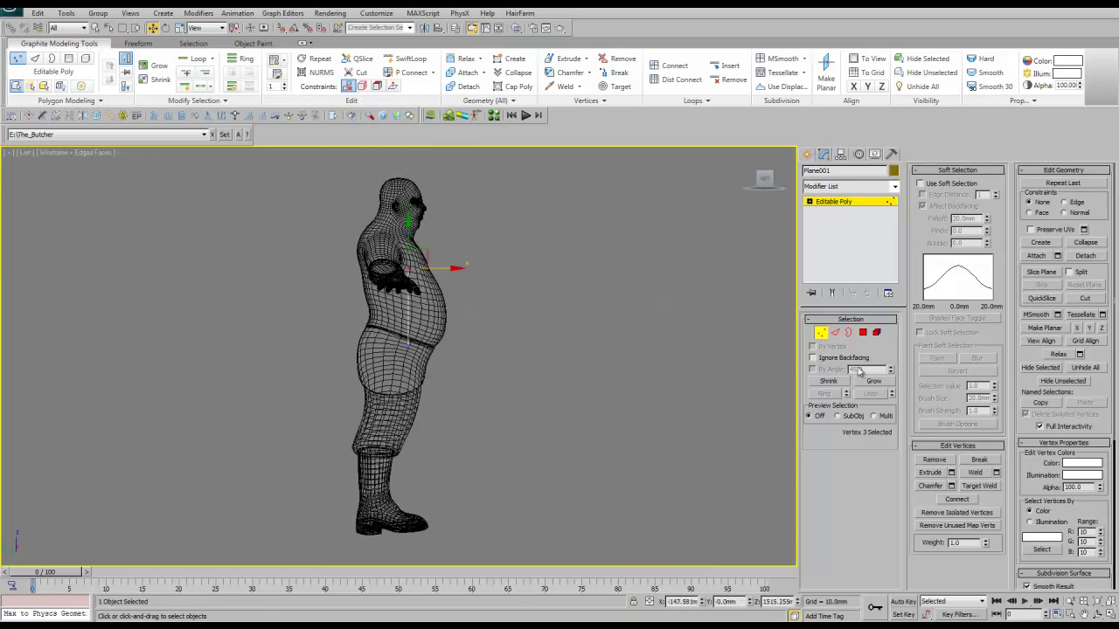
pyautogui.press('z')
pyautogui.hotkey('ctrl', 'a')
pyautogui.press('z')
pyautogui.hotkey('ctrl', 'z')
# - In Edge mode, select an edge on the belly side and inspect it close up in side view
pyautogui.press('1')
pyautogui.press('2')
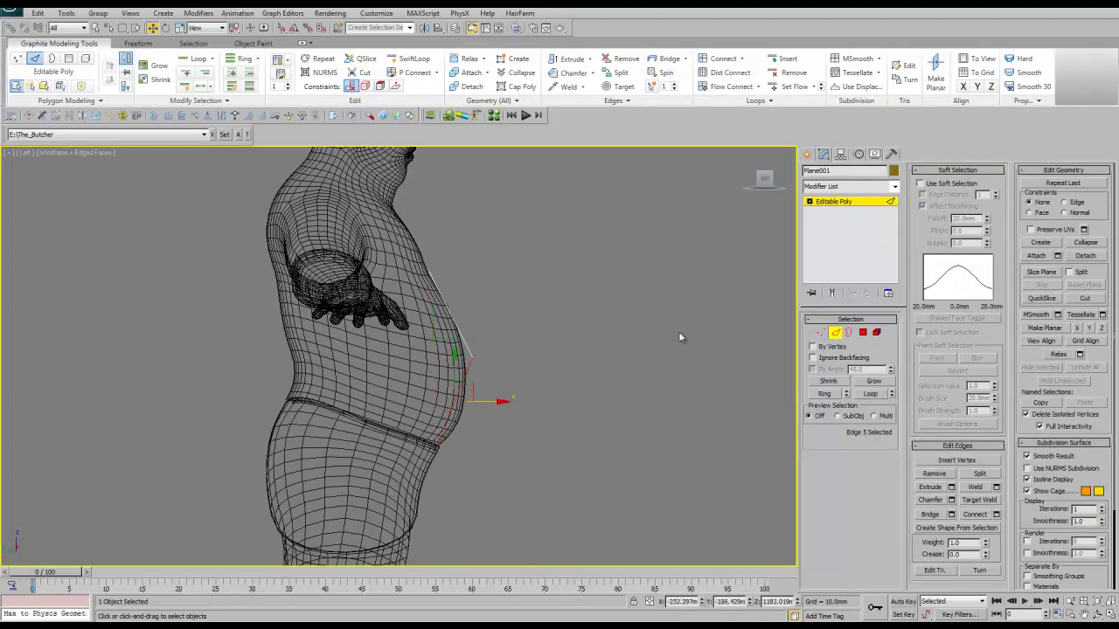
pyautogui.click(461, 356)
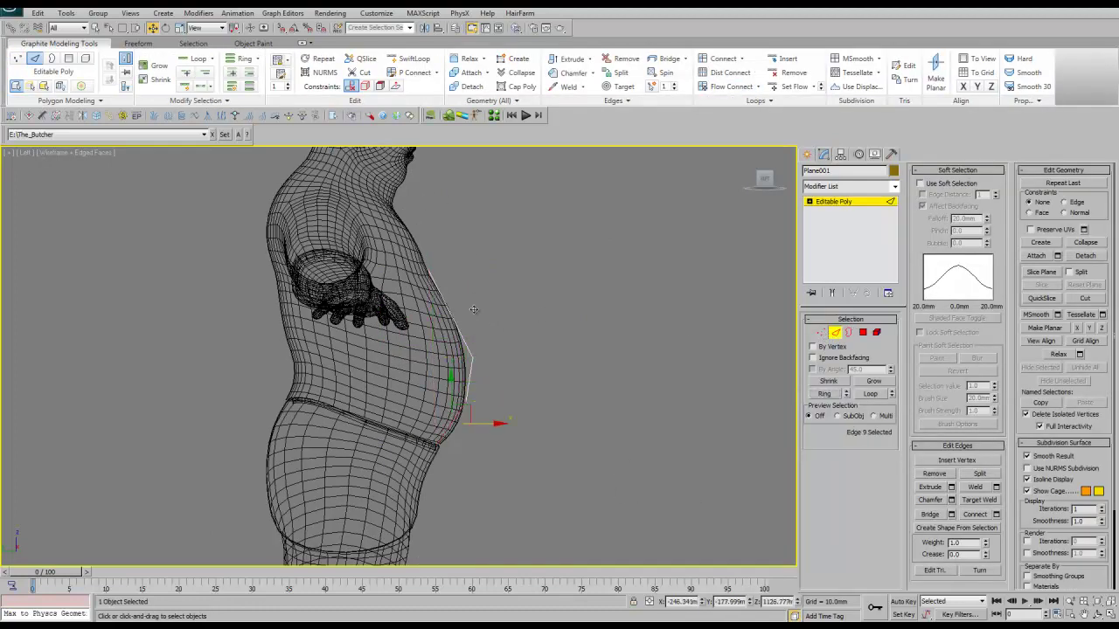
pyautogui.moveTo(439, 333)
pyautogui.keyDown('alt'); pyautogui.mouseDown(button='middle')
pyautogui.moveTo(361, 311)
pyautogui.moveTo(402, 347)
pyautogui.mouseUp(button='middle'); pyautogui.keyUp('alt')
pyautogui.press('l')
pyautogui.moveTo(454, 297); pyautogui.dragTo(408, 355)
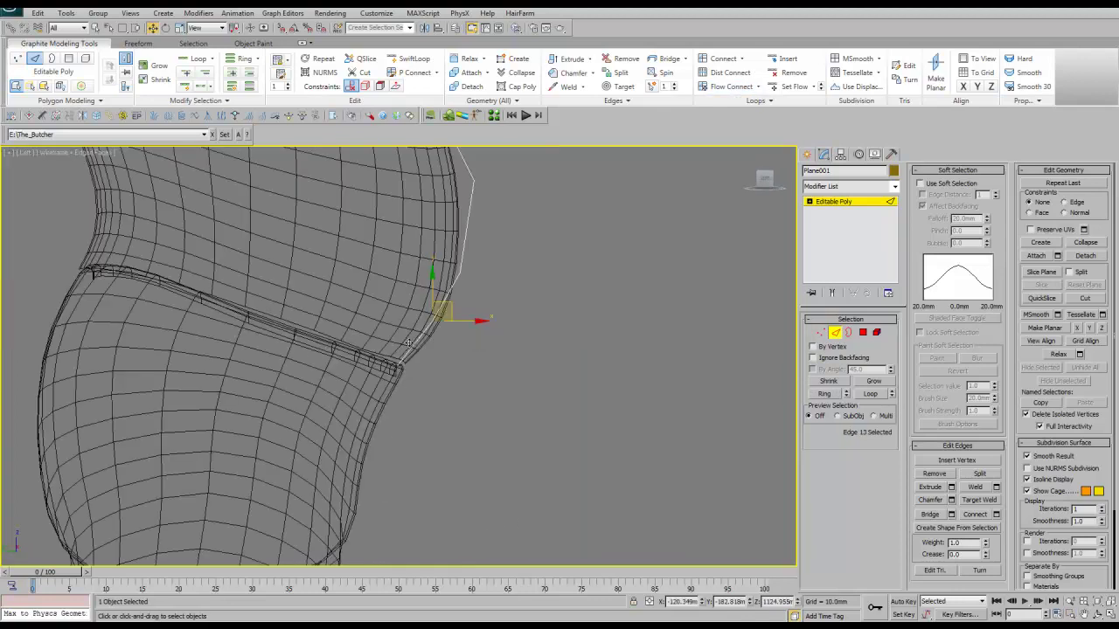
# - Back in Front view, frame the torso and select a single edge of the plane
pyautogui.scroll(-2, 350, 273)
pyautogui.moveTo(349, 273); pyautogui.dragTo(362, 209, button='middle')
pyautogui.scroll(-5, 361, 210)
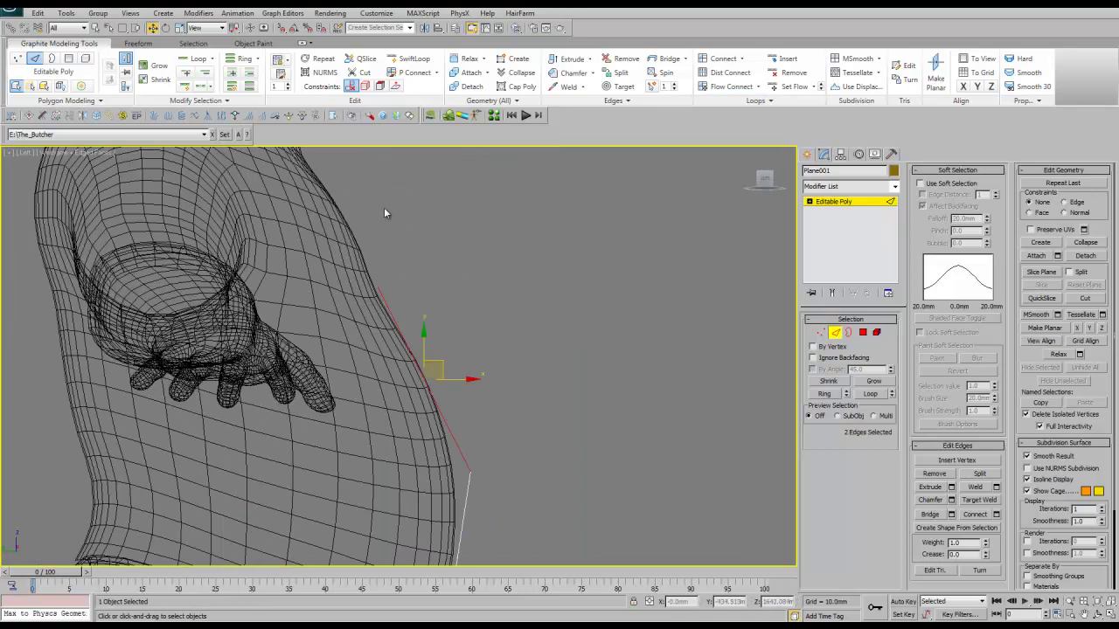
pyautogui.press('f')
pyautogui.hotkey('ctrl', 'w')
pyautogui.press('z')
pyautogui.click(408, 225)
# - Select the edge ring and Flow Connect a new vertical edge loop through the panel
pyautogui.hotkey('alt', 'r')
pyautogui.press('F3')
pyautogui.moveTo(408, 226)
pyautogui.keyDown('alt'); pyautogui.mouseDown(button='middle')
pyautogui.moveTo(315, 230)
pyautogui.moveTo(402, 321)
pyautogui.mouseUp(button='middle'); pyautogui.keyUp('alt')
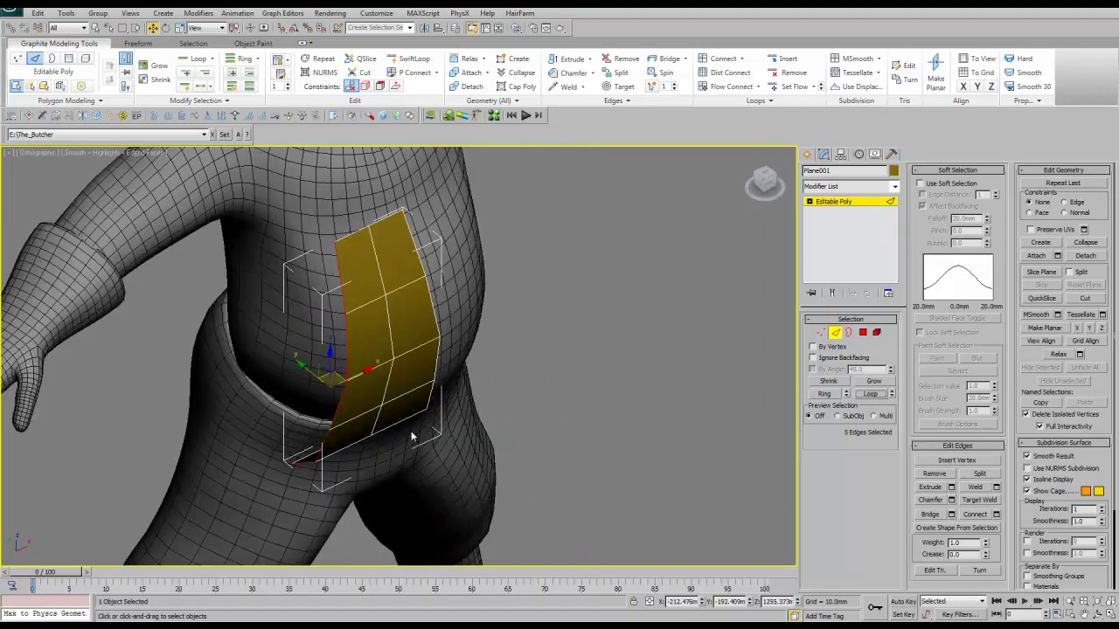
pyautogui.hotkey('ctrl', 'shift', 'e')
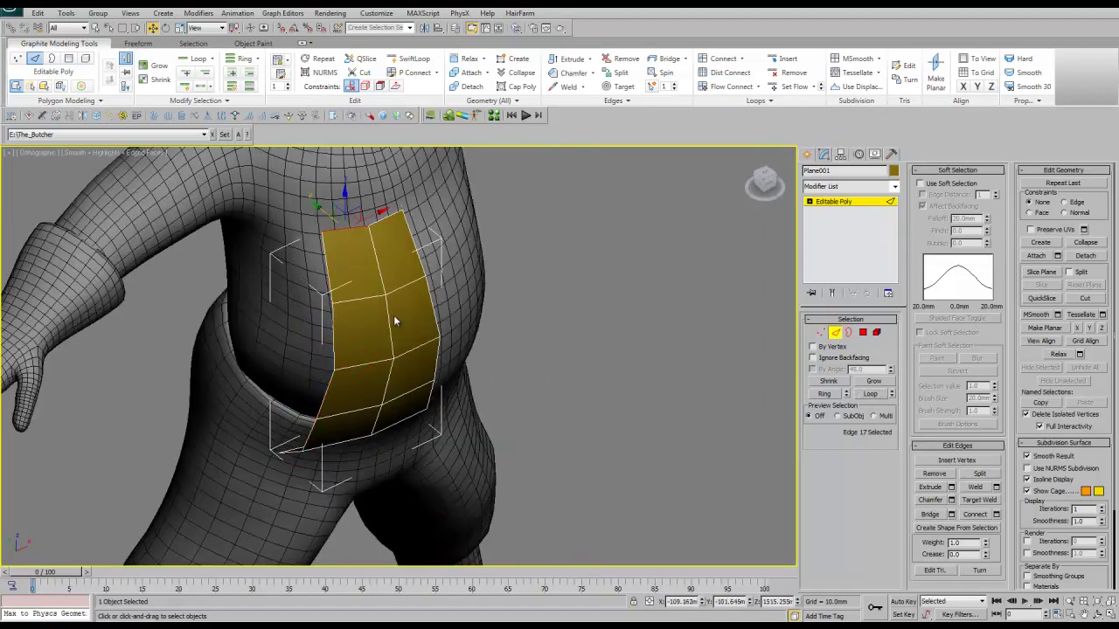
# - Select a vertical edge loop and check the panel from the Bottom view
pyautogui.doubleClick(389, 257)
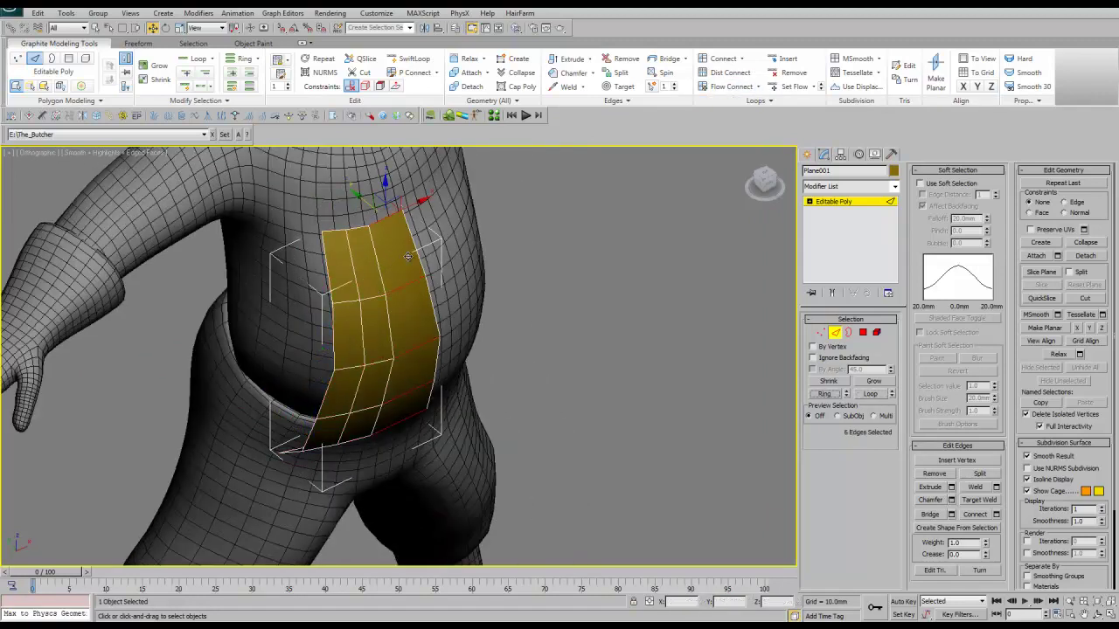
pyautogui.keyDown('alt'); pyautogui.moveTo(417, 261); pyautogui.dragTo(410, 253, button='middle'); pyautogui.keyUp('alt')
pyautogui.press('b')
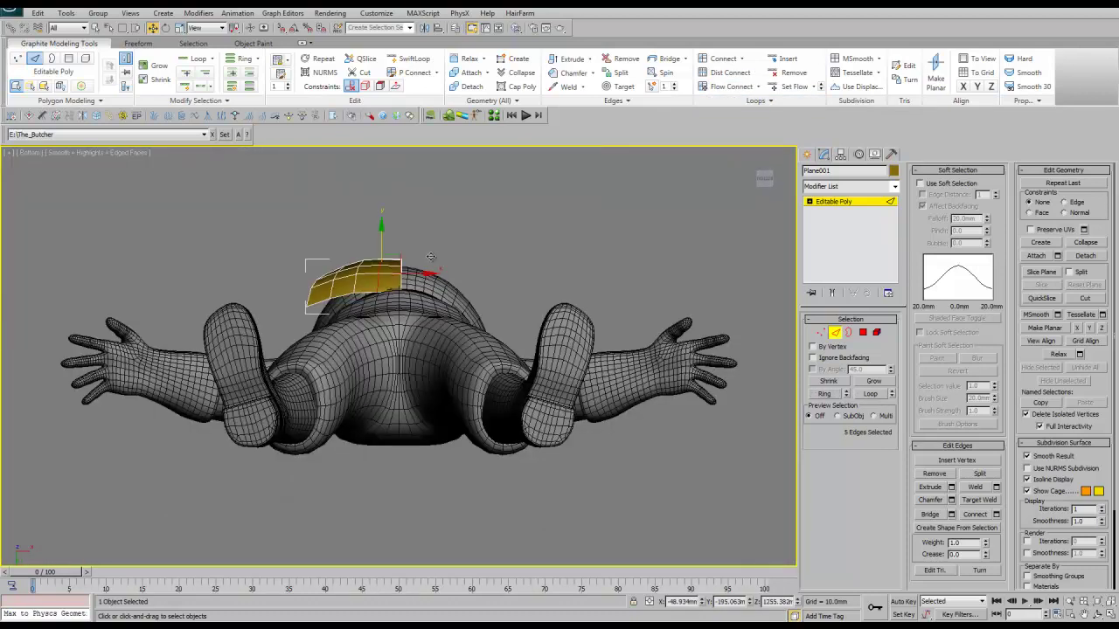
pyautogui.press('z')
pyautogui.hotkey('alt', 'l')
pyautogui.click(440, 276)
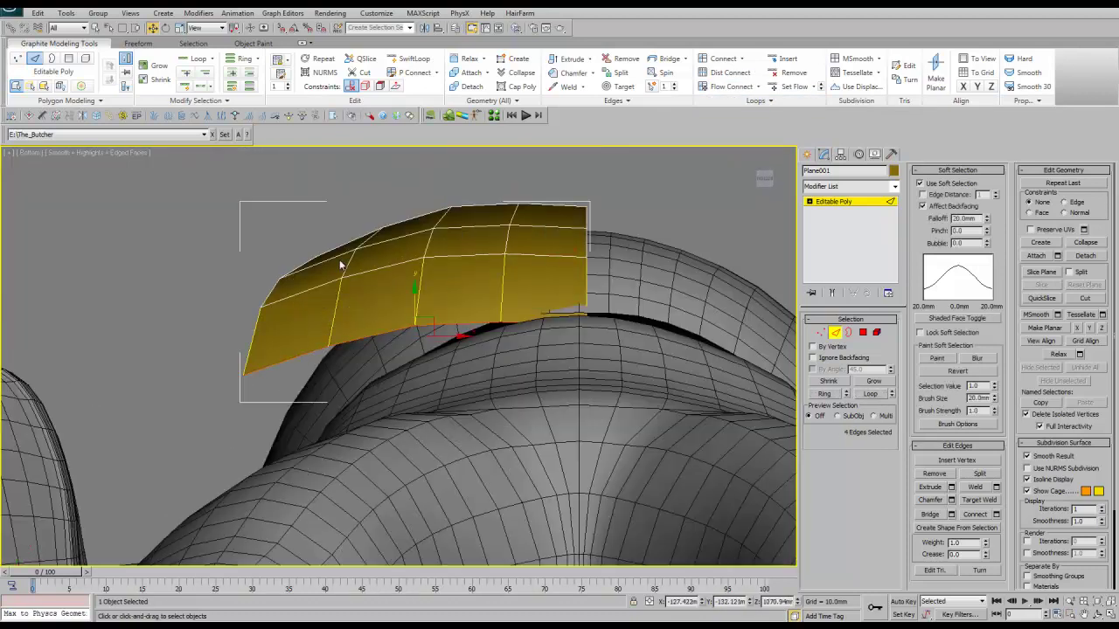
pyautogui.click(968, 218)
pyautogui.write('60')
# - Rotate the selected edge column in View coordinates so the panel side wraps the belly
pyautogui.rightClick(428, 325)
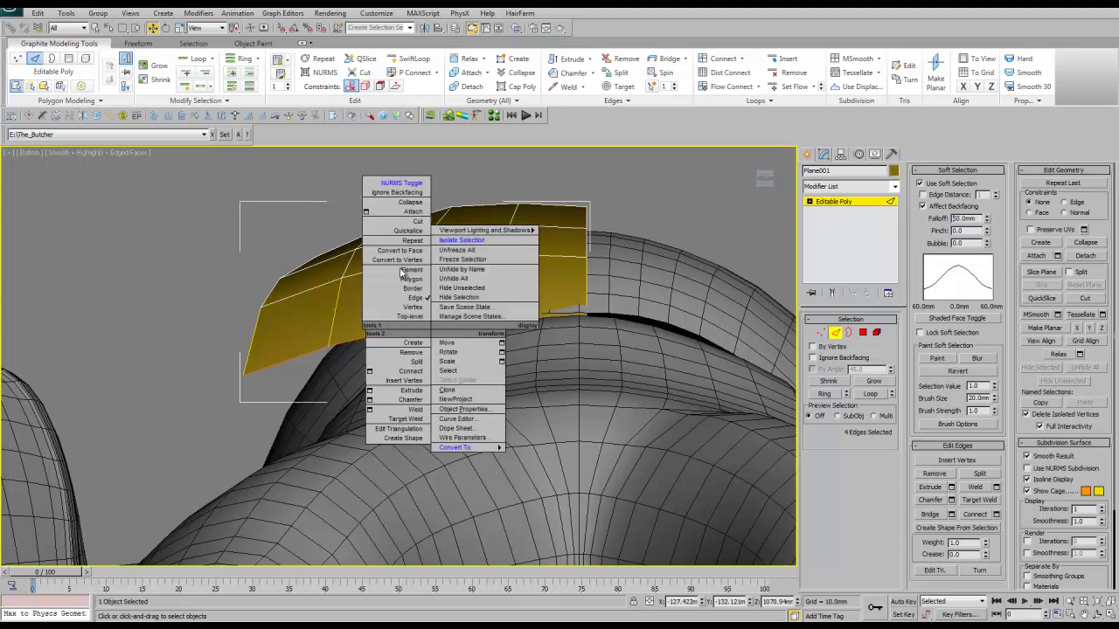
pyautogui.click(463, 352)
pyautogui.keyDown('alt'); pyautogui.rightClick(409, 385); pyautogui.keyUp('alt')
pyautogui.click(437, 191)
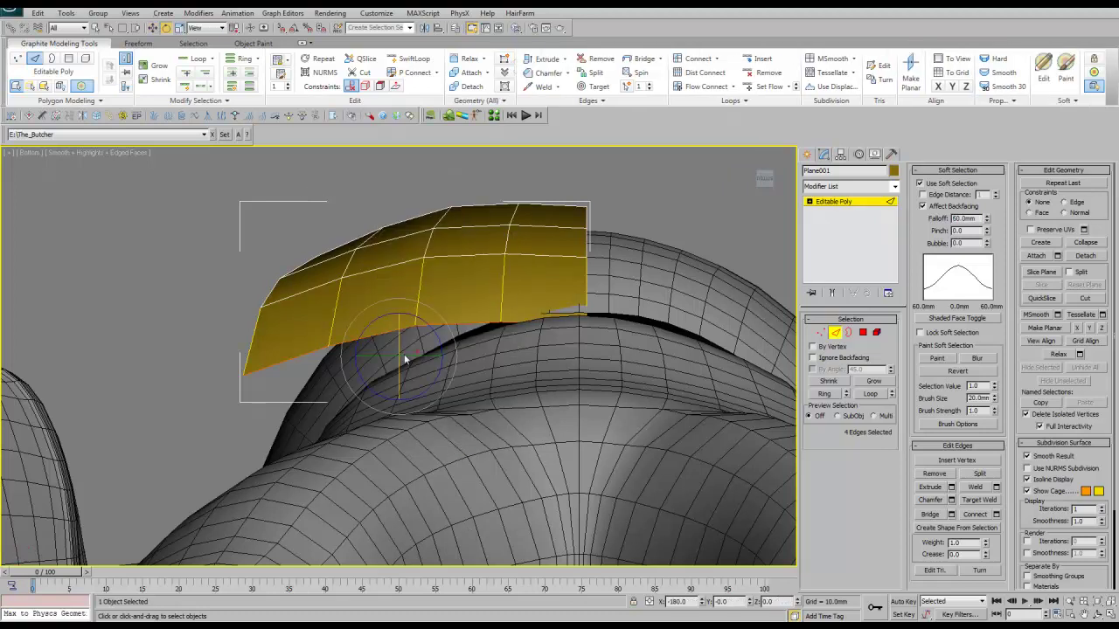
pyautogui.moveTo(404, 354); pyautogui.dragTo(457, 367)
pyautogui.press('w')
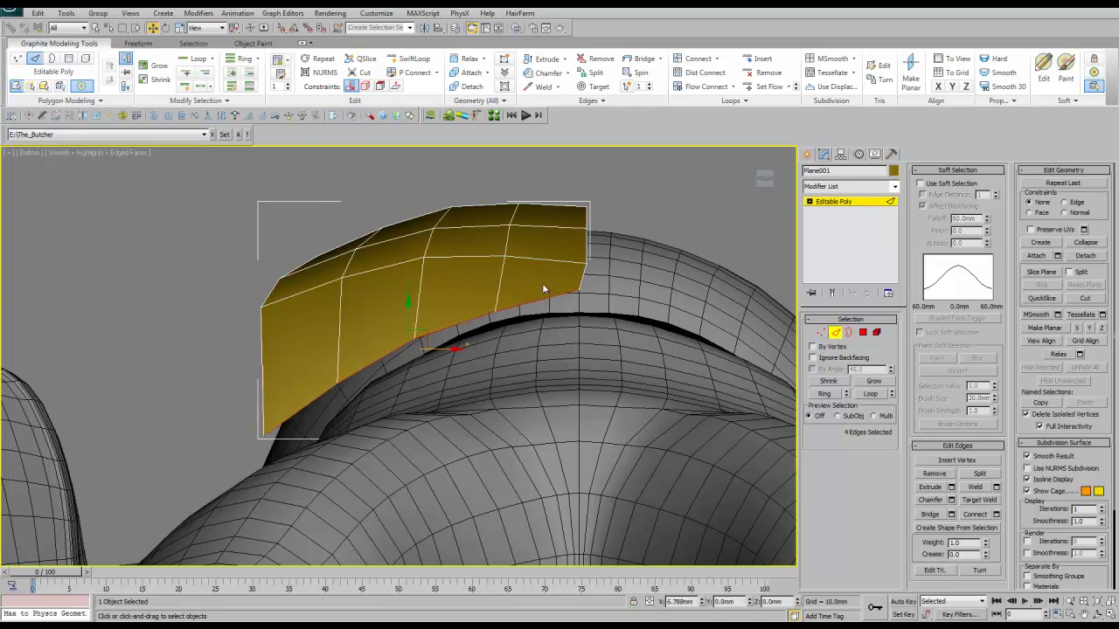
pyautogui.keyDown('alt'); pyautogui.moveTo(350, 359); pyautogui.dragTo(396, 356, button='middle'); pyautogui.keyUp('alt')
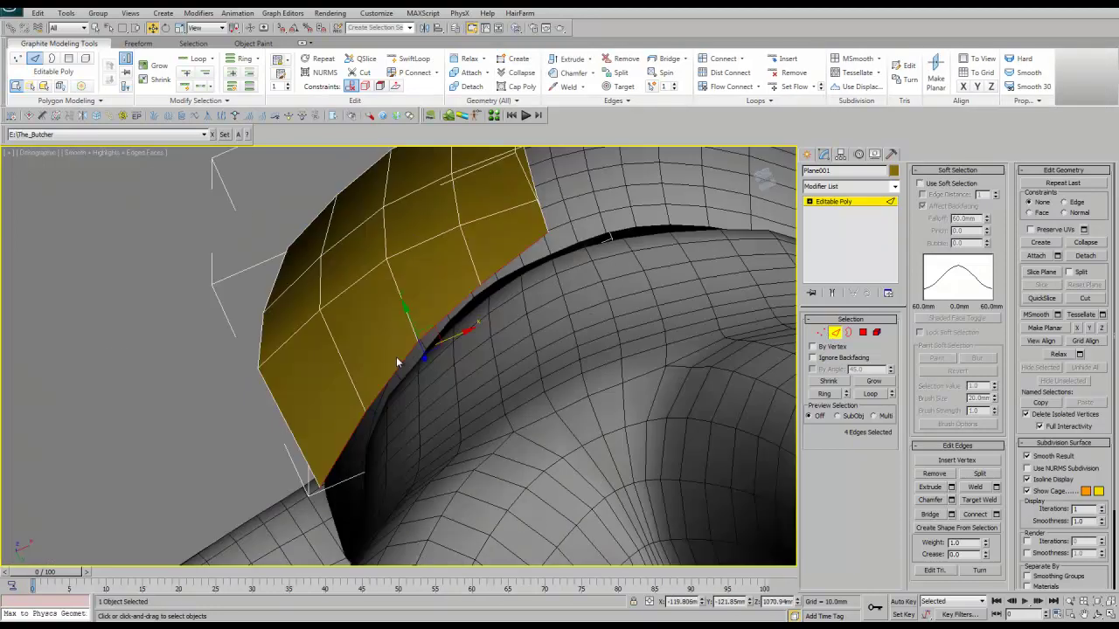
# - In Left view, pull the panel's bottom vertices back into the fold under the belly
pyautogui.press('l')
pyautogui.press('z')
pyautogui.press('1')
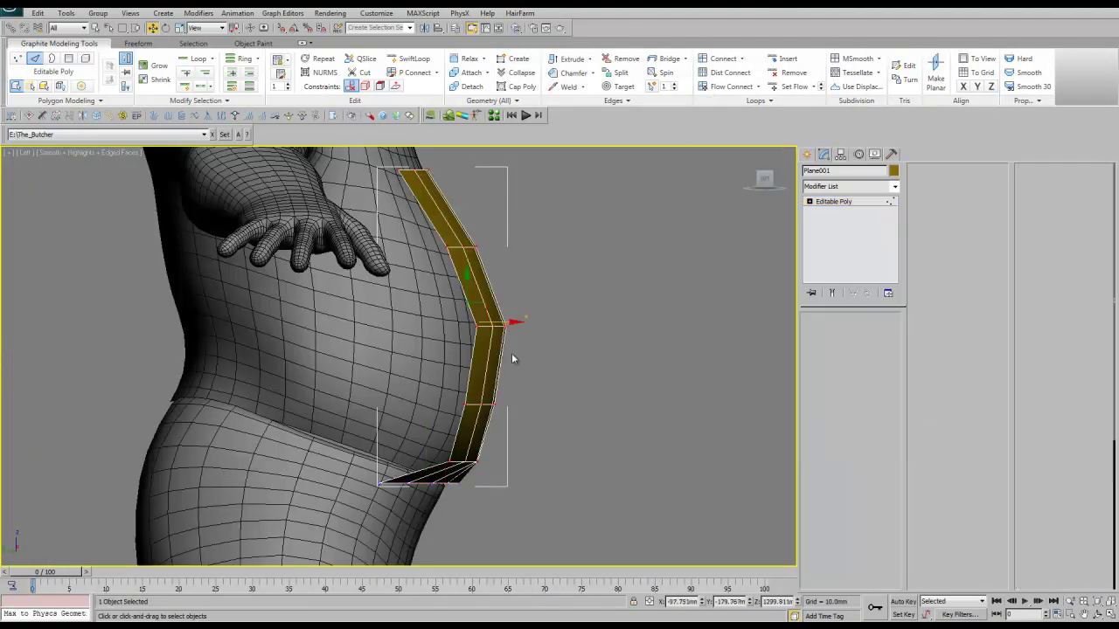
pyautogui.scroll(5, 511, 353)
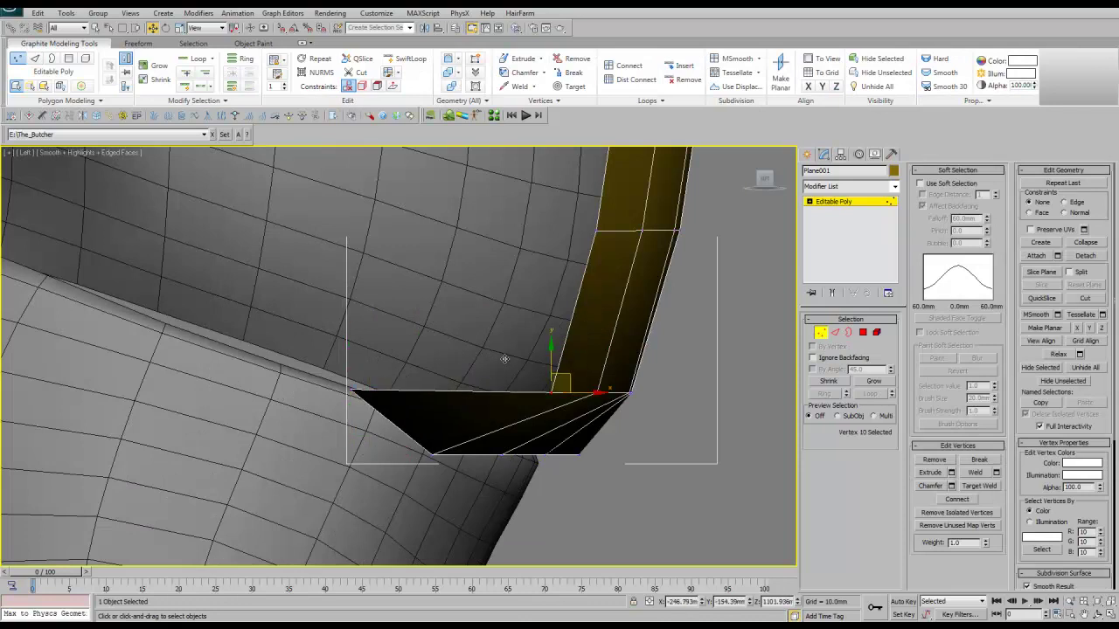
pyautogui.moveTo(499, 358); pyautogui.dragTo(449, 407)
pyautogui.click(449, 407)
pyautogui.click(577, 411)
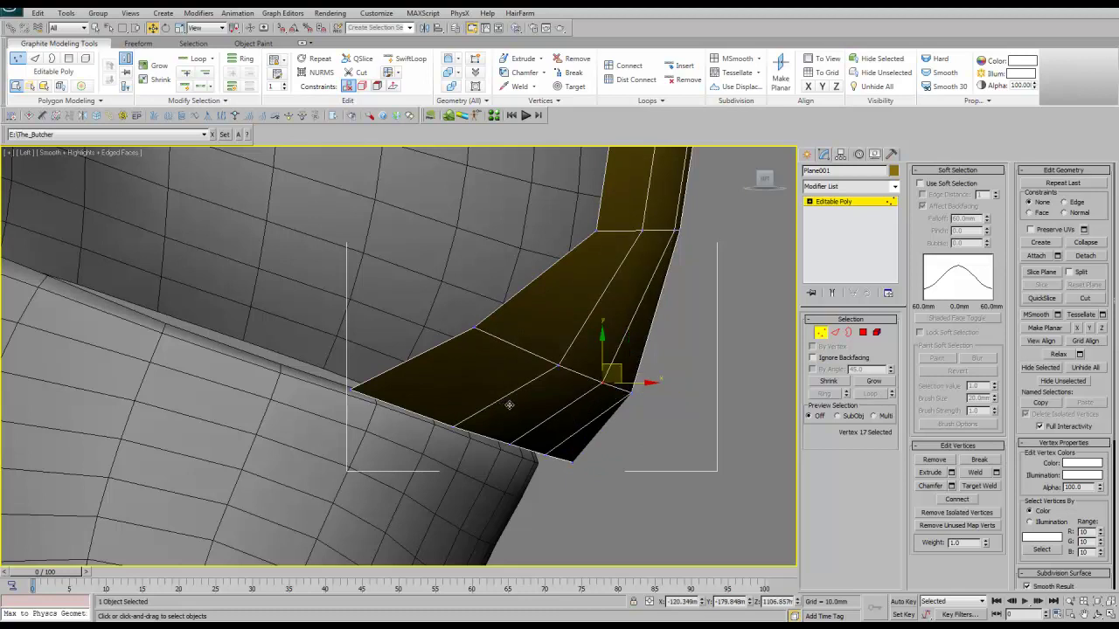
pyautogui.keyDown('alt'); pyautogui.moveTo(507, 404); pyautogui.dragTo(465, 427, button='middle'); pyautogui.keyUp('alt')
pyautogui.press('l')
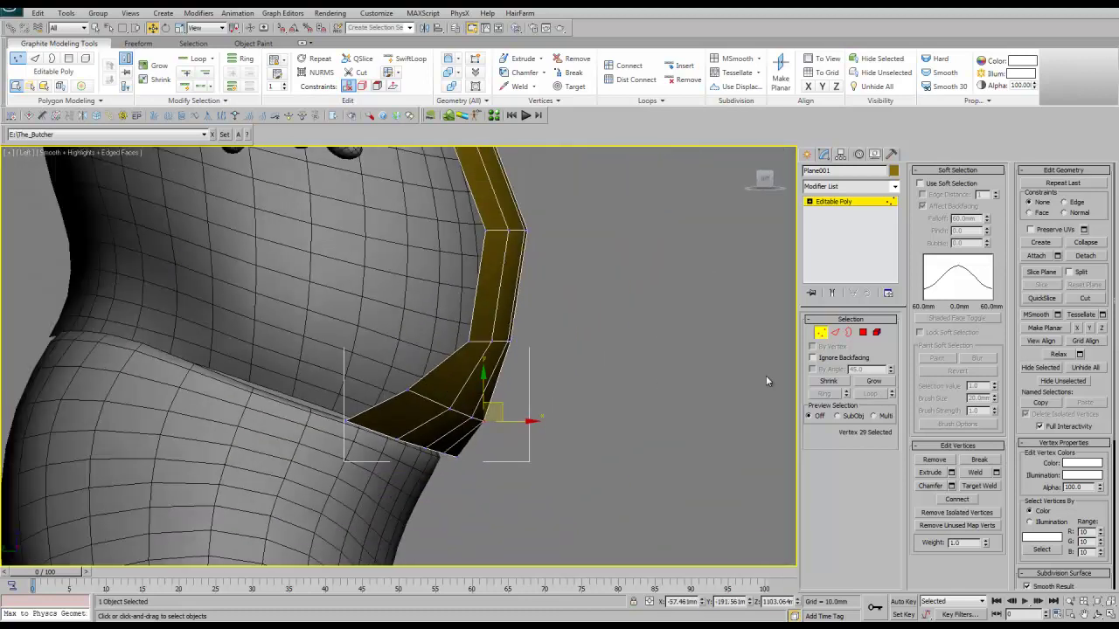
pyautogui.moveTo(487, 404); pyautogui.dragTo(564, 407)
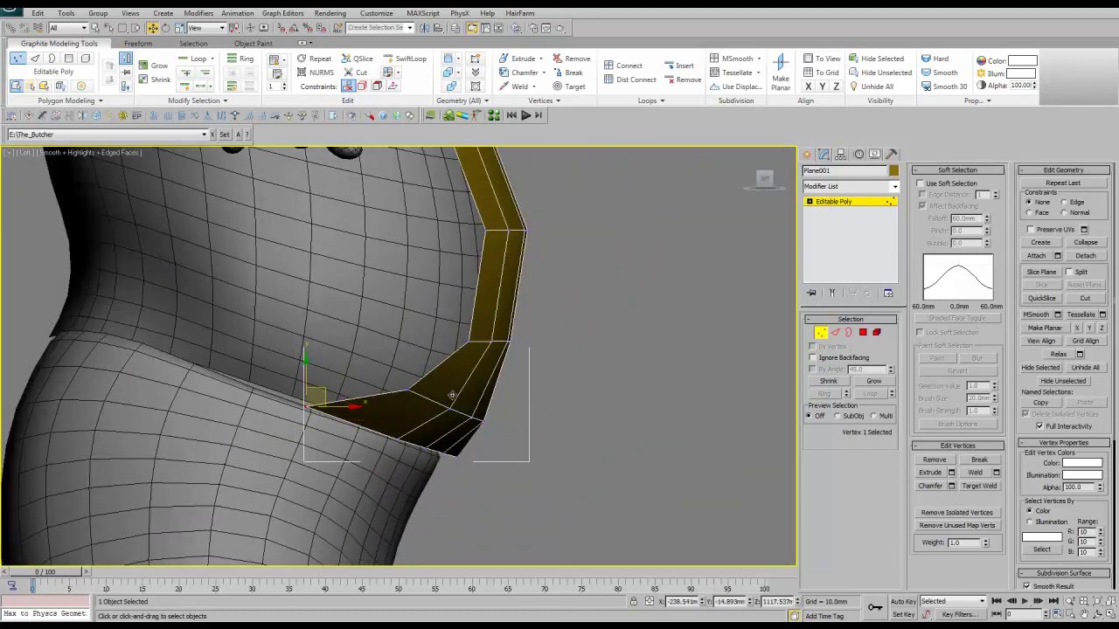
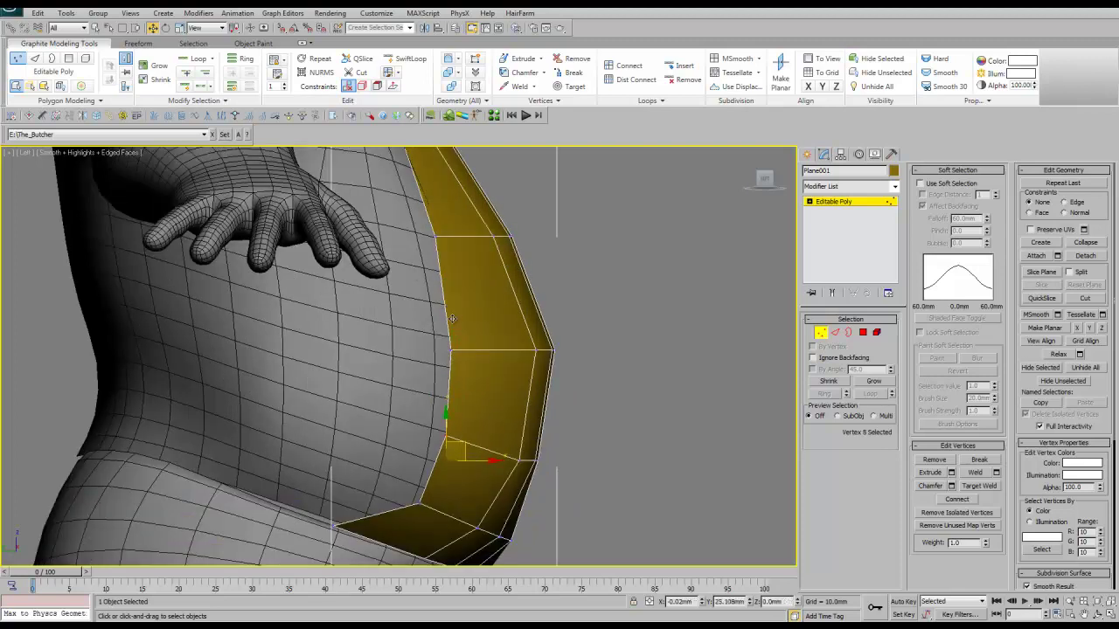
# - Chamfer the apron panel's lower horizontal edges to add a narrow row at its bottom
pyautogui.press('2')
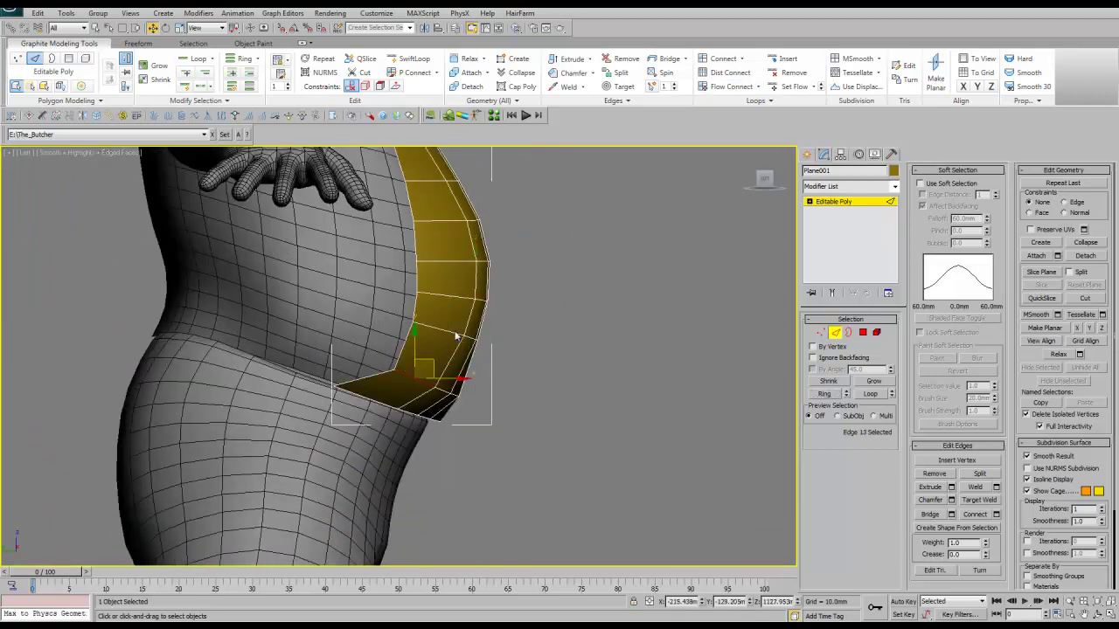
pyautogui.rightClick(445, 415)
pyautogui.hotkey('ctrl', 'shift', 'c')
pyautogui.scroll(-5, 471, 318)
pyautogui.keyDown('alt'); pyautogui.moveTo(475, 320); pyautogui.dragTo(461, 383, button='middle'); pyautogui.keyUp('alt')
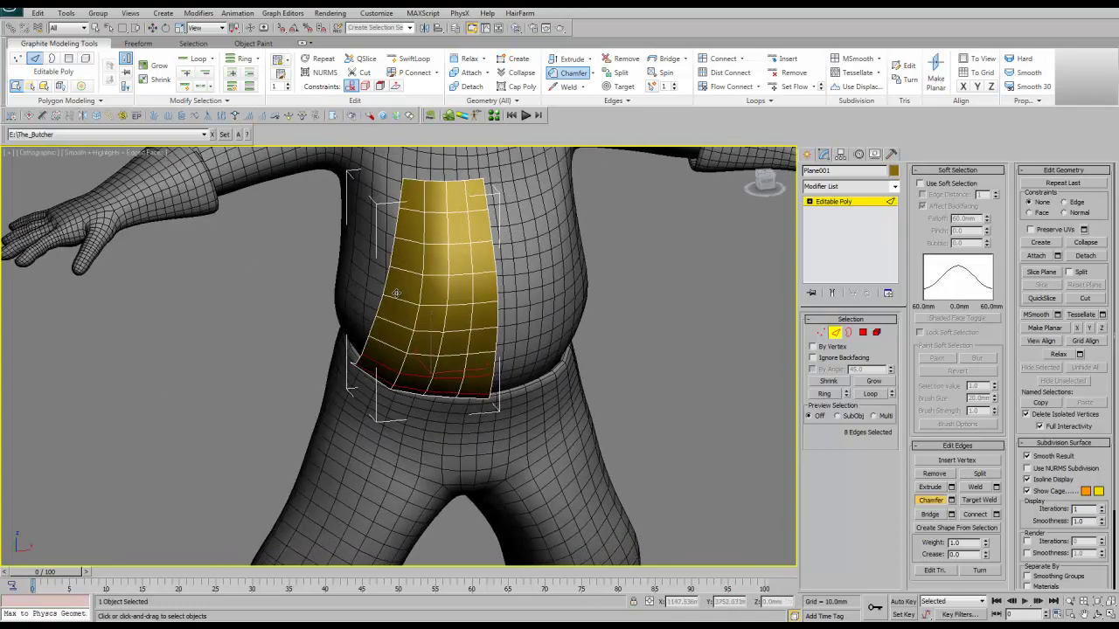
pyautogui.click(822, 387)
pyautogui.rightClick(477, 262)
pyautogui.click(506, 306)
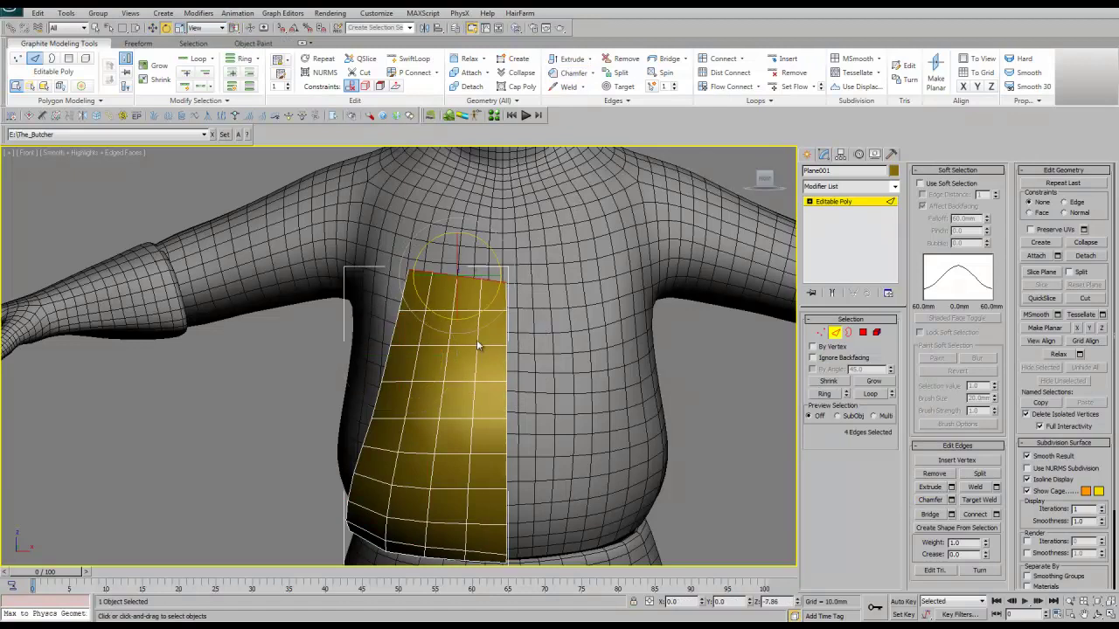
# - Select the apron's vertical edge loop and convert it into a vertex selection for moving
pyautogui.click(869, 395)
pyautogui.scroll(1, 326, 403)
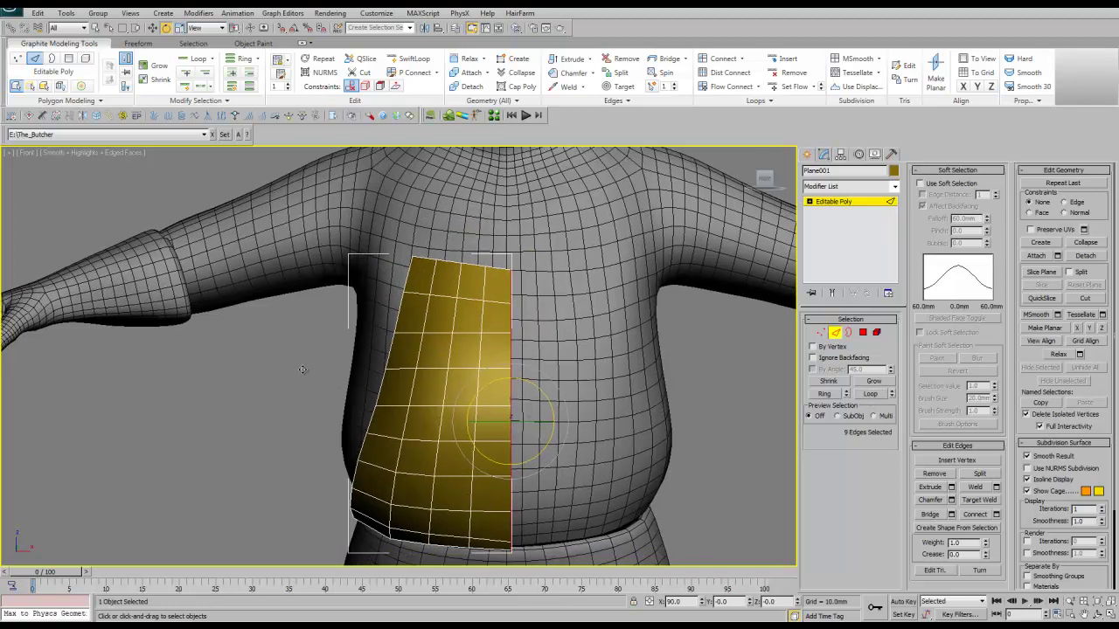
pyautogui.scroll(2, 304, 370)
pyautogui.press('1')
pyautogui.scroll(-2, 281, 337)
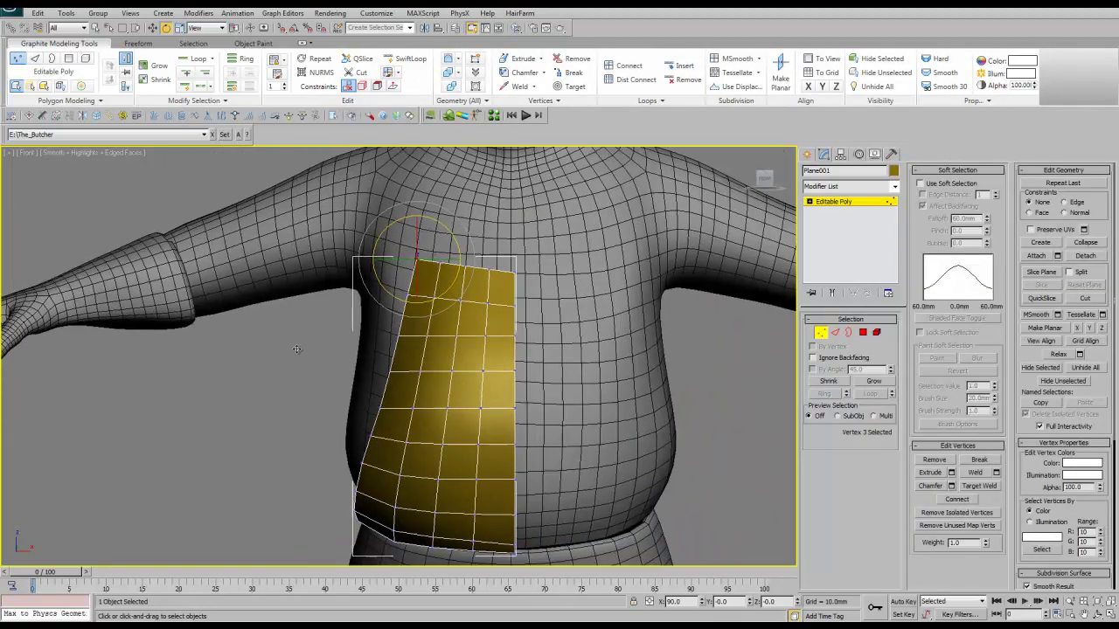
pyautogui.scroll(2, 297, 348)
pyautogui.press('2')
pyautogui.scroll(-2, 335, 277)
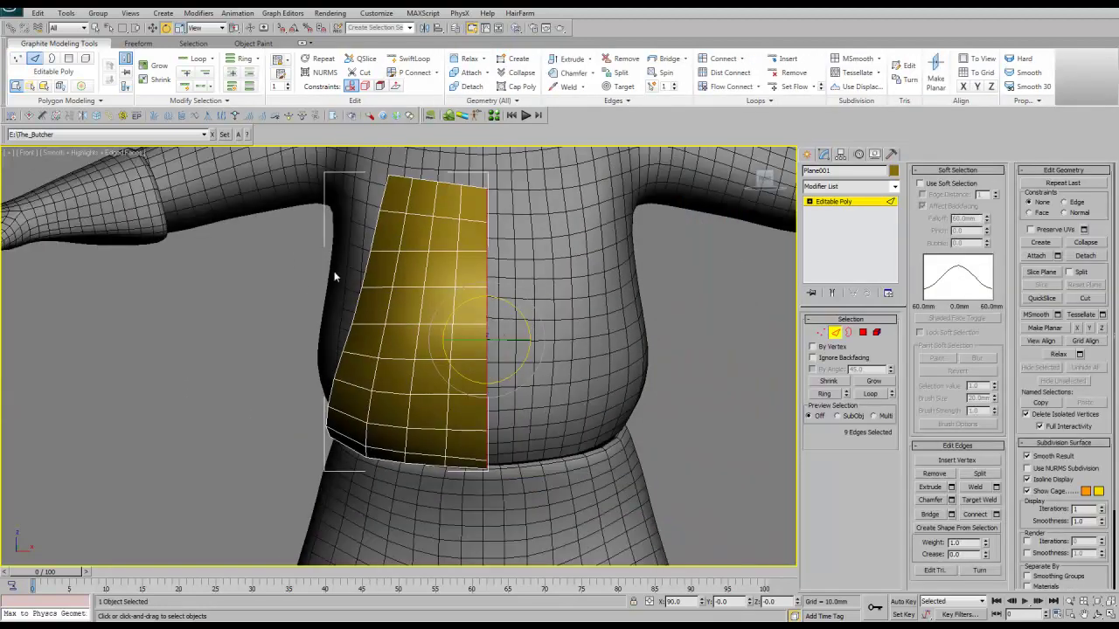
pyautogui.keyDown('ctrl'); pyautogui.click(820, 332); pyautogui.keyUp('ctrl')
pyautogui.rightClick(367, 419)
pyautogui.click(376, 439)
# - Grow and shrink the vertex selection, then nudge those vertices inward in the Bottom view
pyautogui.hotkey('ctrl', 'a')
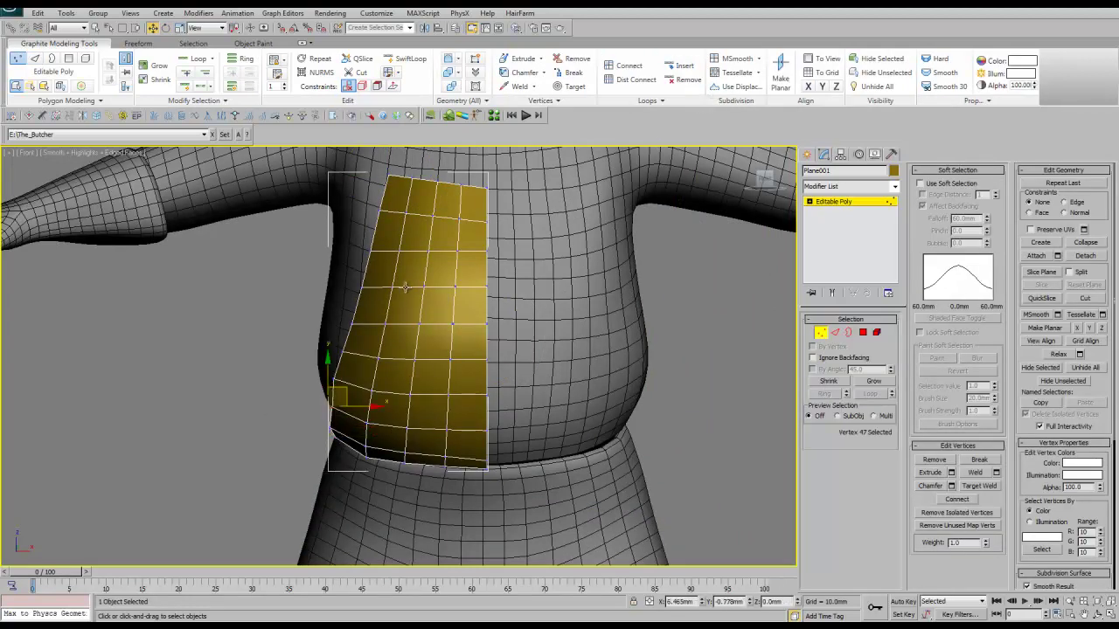
pyautogui.hotkey('ctrl', 'z')
pyautogui.hotkey('ctrl', 'z')
pyautogui.hotkey('ctrl', 'z')
pyautogui.hotkey('ctrl', 'z')
pyautogui.hotkey('ctrl', 'z')
pyautogui.hotkey('ctrl', 'z')
pyautogui.moveTo(574, 283)
pyautogui.keyDown('alt'); pyautogui.mouseDown(button='middle')
pyautogui.moveTo(537, 208)
pyautogui.moveTo(562, 239)
pyautogui.mouseUp(button='middle'); pyautogui.keyUp('alt')
pyautogui.press('b')
pyautogui.scroll(5, 488, 176)
pyautogui.scroll(-3, 466, 227)
pyautogui.hotkey('ctrl', 'z')
pyautogui.moveTo(397, 261); pyautogui.dragTo(430, 343)
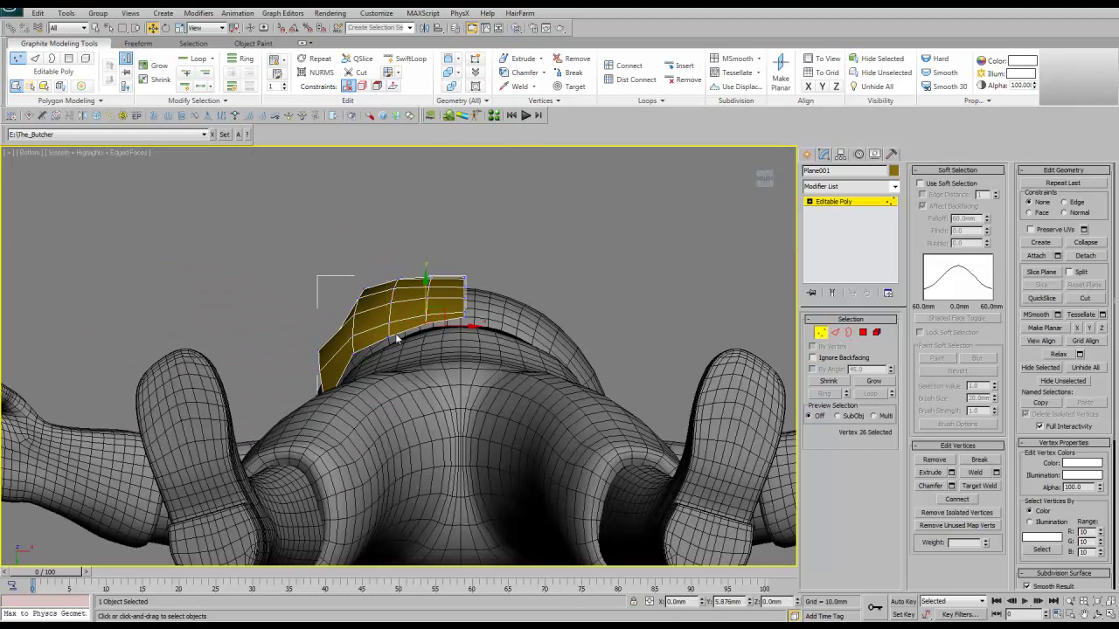
# - Adjust the vertices along the apron's top edge near the shoulder to fit the chest
pyautogui.press('p')
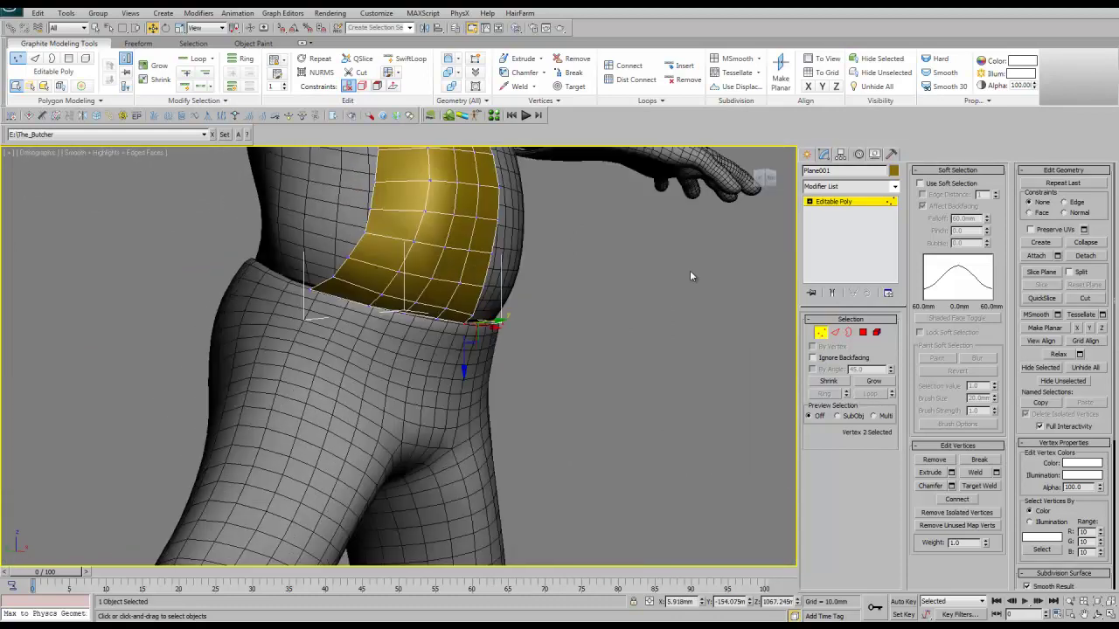
pyautogui.scroll(-3, 399, 354)
pyautogui.scroll(-2, 399, 354)
pyautogui.hotkey('ctrl', 'w')
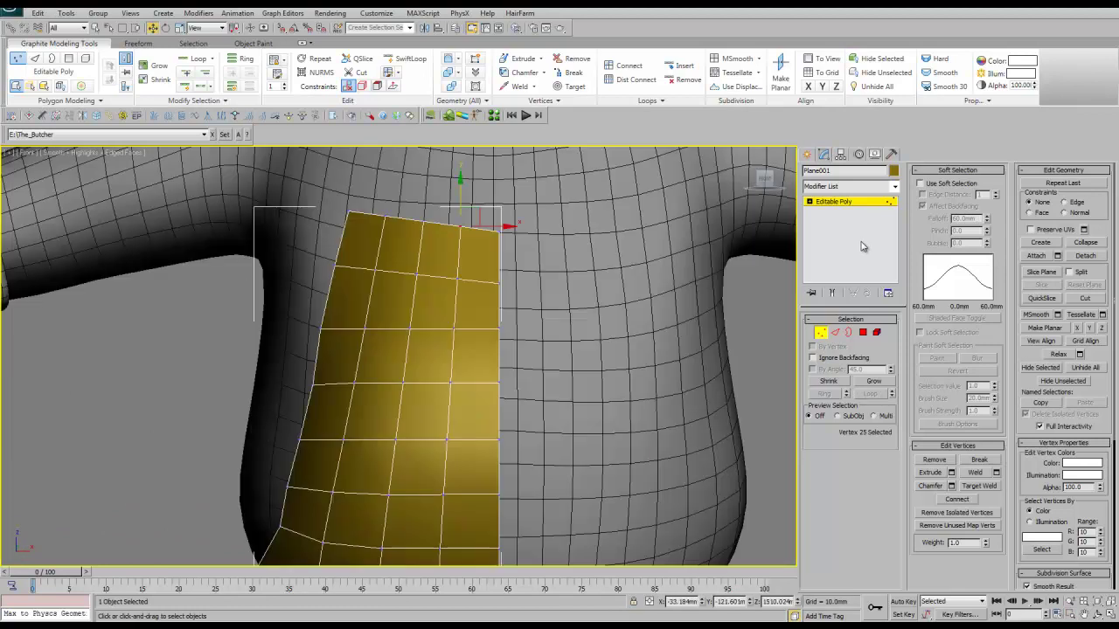
pyautogui.hotkey('ctrl', 'z')
pyautogui.hotkey('ctrl', 'z')
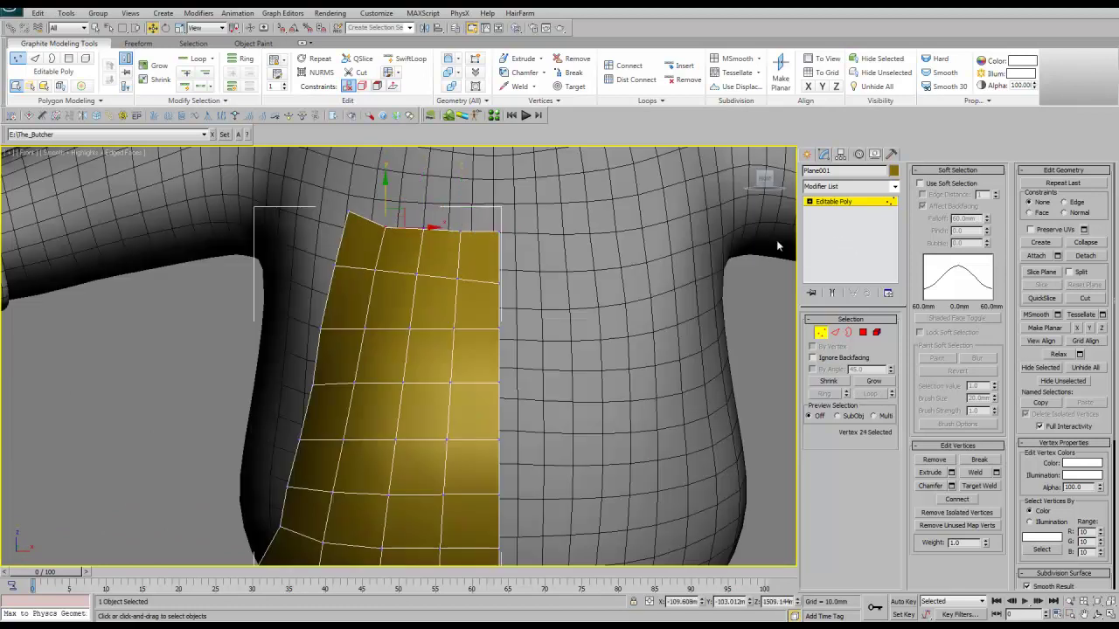
pyautogui.moveTo(419, 323); pyautogui.dragTo(443, 337, button='middle')
pyautogui.hotkey('ctrl', 'z')
pyautogui.hotkey('ctrl', 'z')
pyautogui.hotkey('shift', 'z')
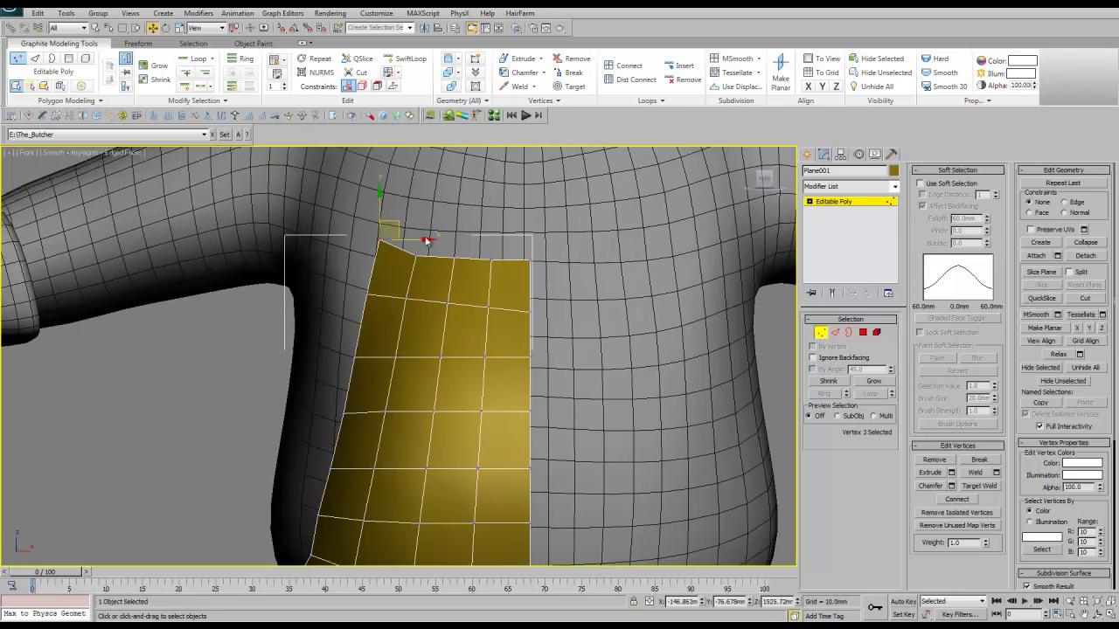
pyautogui.press('2')
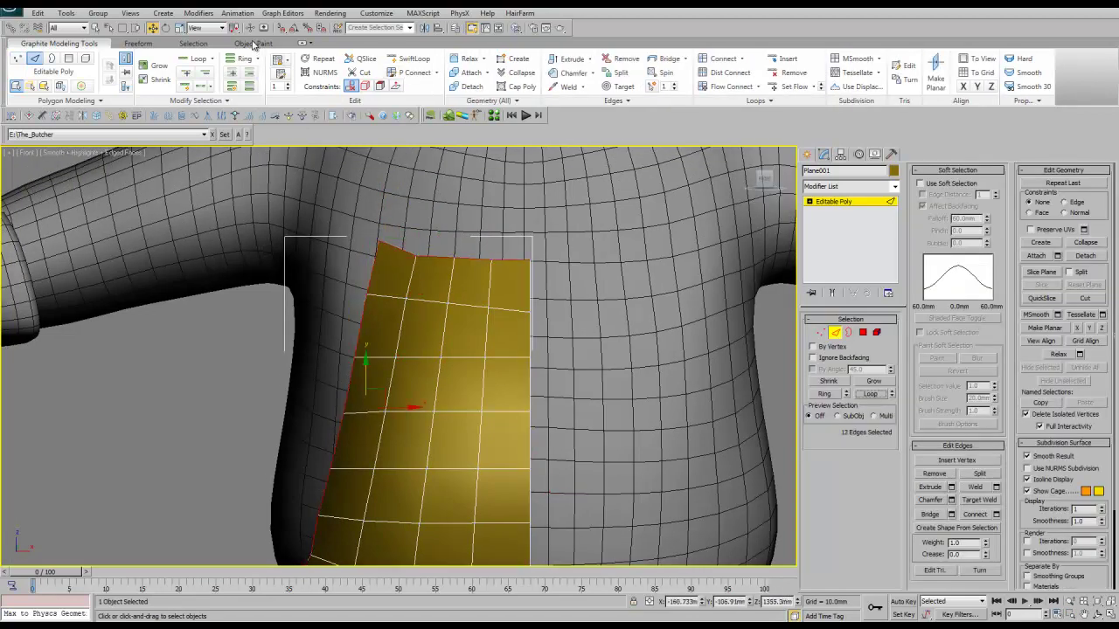
pyautogui.hotkey('shift', 'z')
pyautogui.hotkey('shift', 'z')
pyautogui.hotkey('shift', 'z')
pyautogui.hotkey('shift', 'z')
pyautogui.hotkey('shift', 'z')
pyautogui.hotkey('shift', 'z')
pyautogui.hotkey('shift', 'z')
# - Shift-drag the apron's bottom border edges downward to extend it over the upper legs
pyautogui.click(374, 350)
pyautogui.hotkey('shift', 'z')
pyautogui.keyDown('shift'); pyautogui.moveTo(408, 303); pyautogui.dragTo(428, 358); pyautogui.keyUp('shift')
pyautogui.rightClick(427, 359)
pyautogui.keyDown('shift'); pyautogui.moveTo(437, 310); pyautogui.dragTo(522, 324); pyautogui.keyUp('shift')
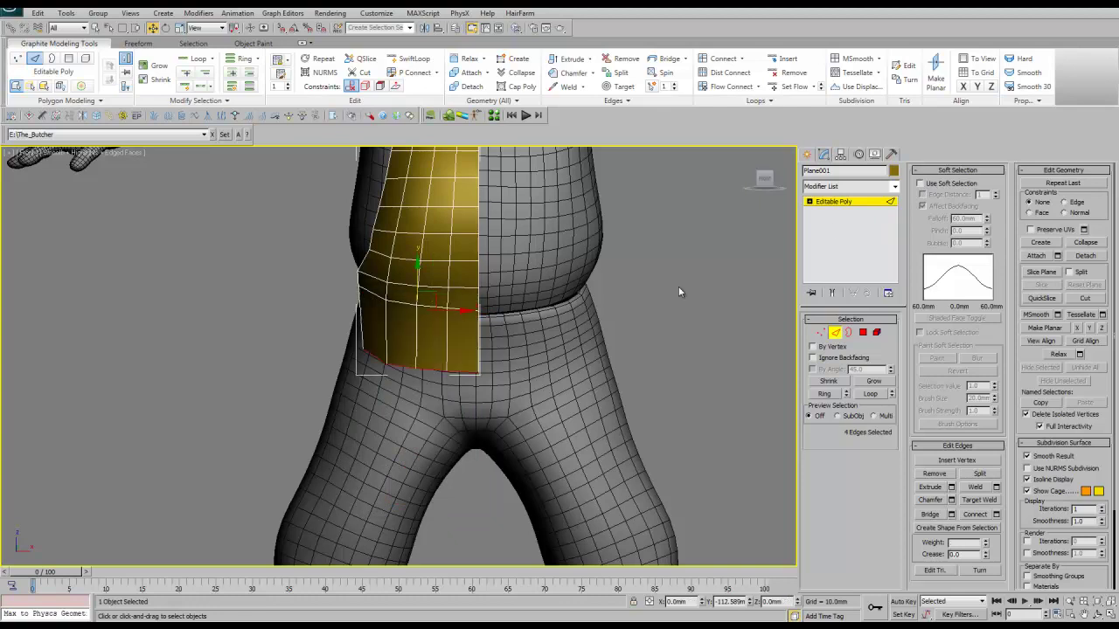
pyautogui.click(452, 351)
pyautogui.hotkey('shift', 'z')
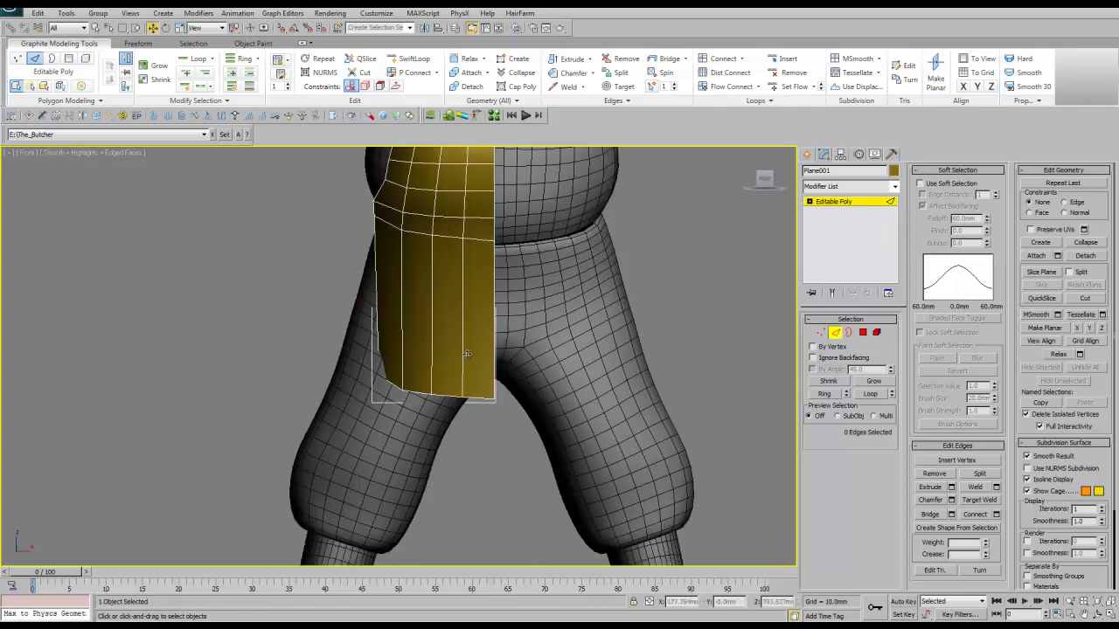
# - Select the new bottom row of vertices in the Front view and slant the lower-left side inward
pyautogui.press('b')
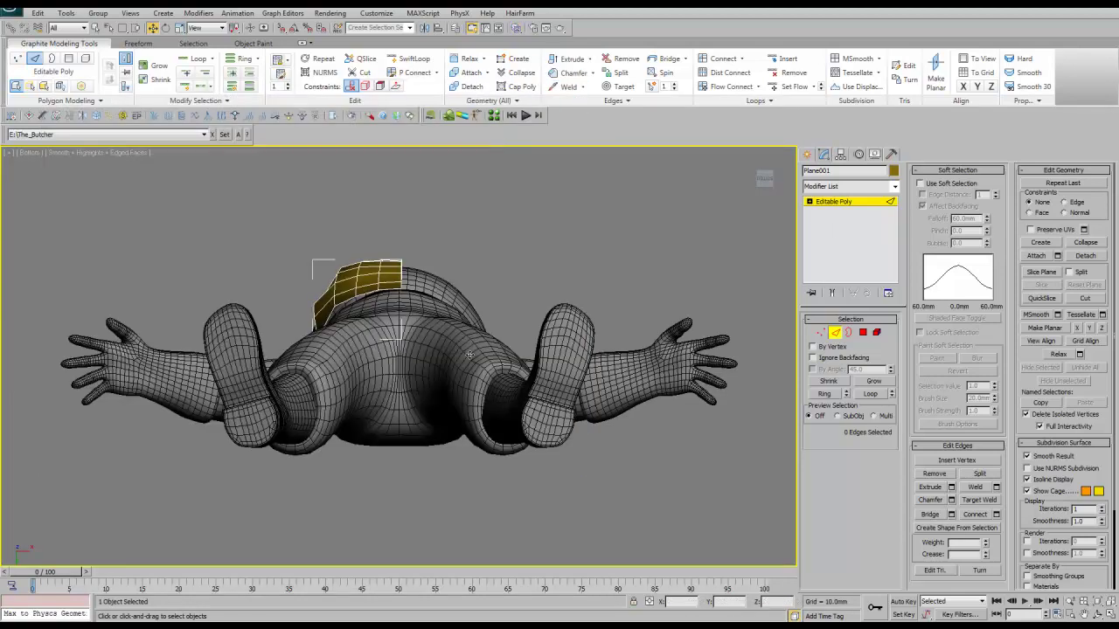
pyautogui.press('1')
pyautogui.click(464, 404)
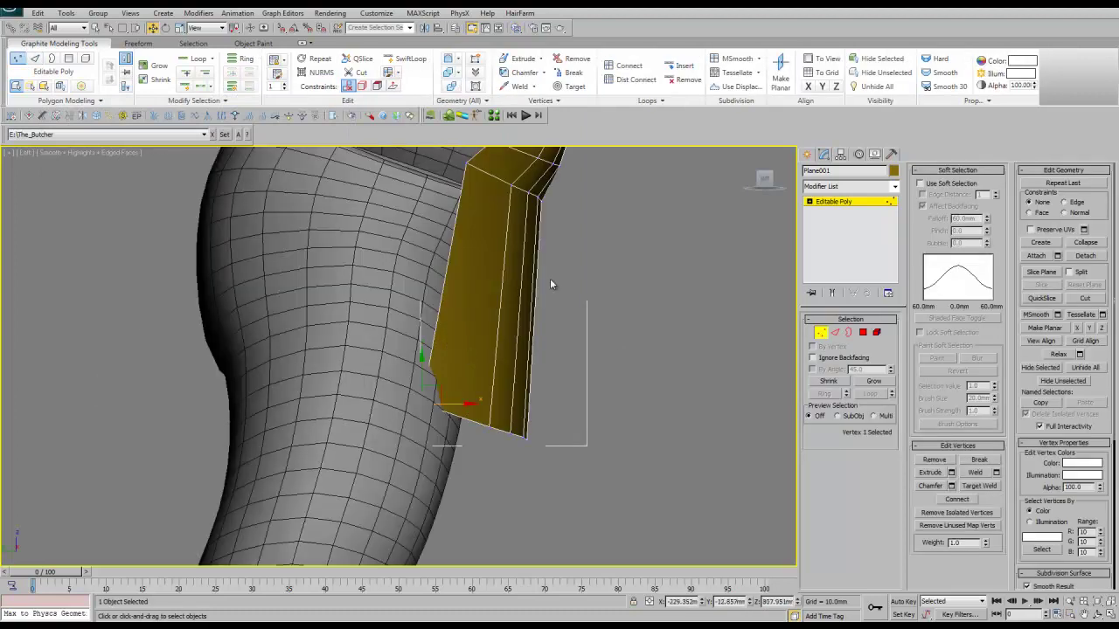
pyautogui.press('f')
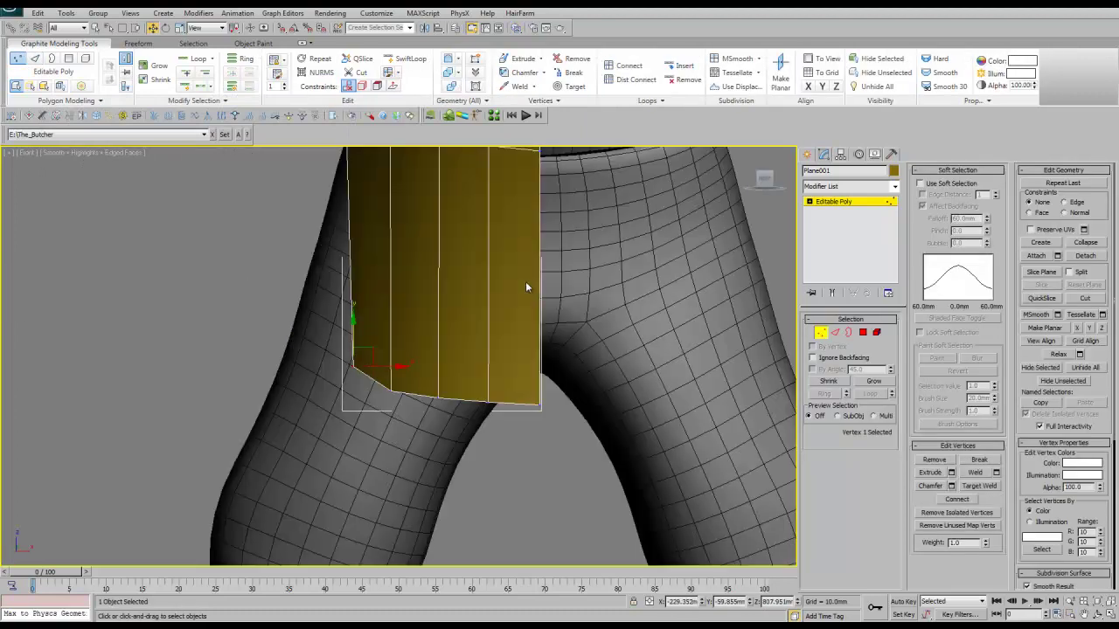
pyautogui.click(524, 284)
pyautogui.moveTo(524, 295); pyautogui.dragTo(341, 262)
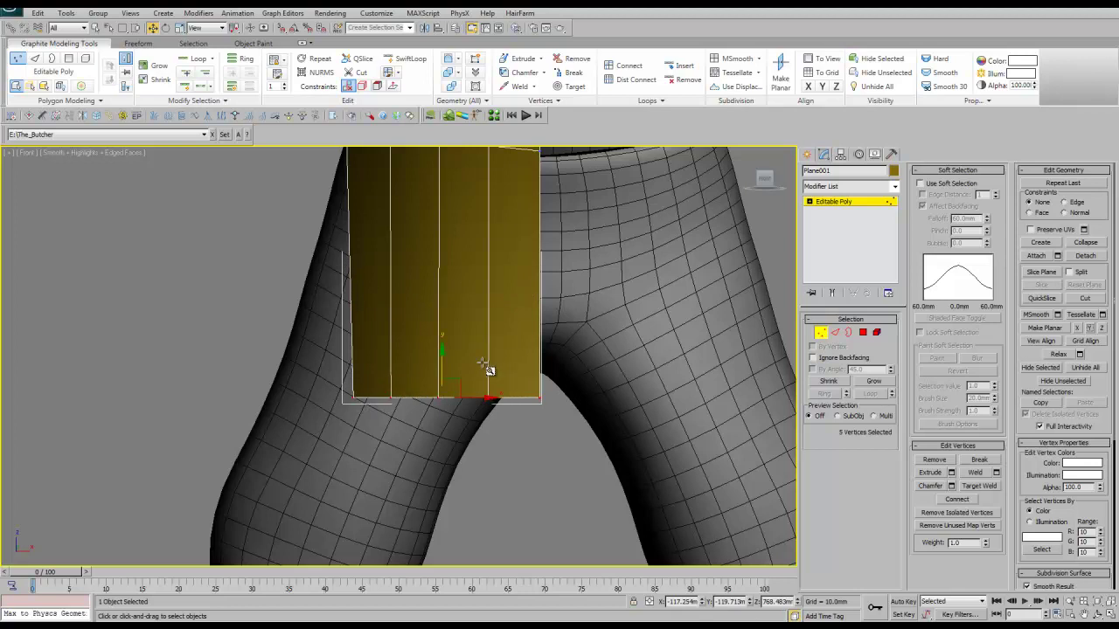
pyautogui.moveTo(262, 392); pyautogui.dragTo(449, 475)
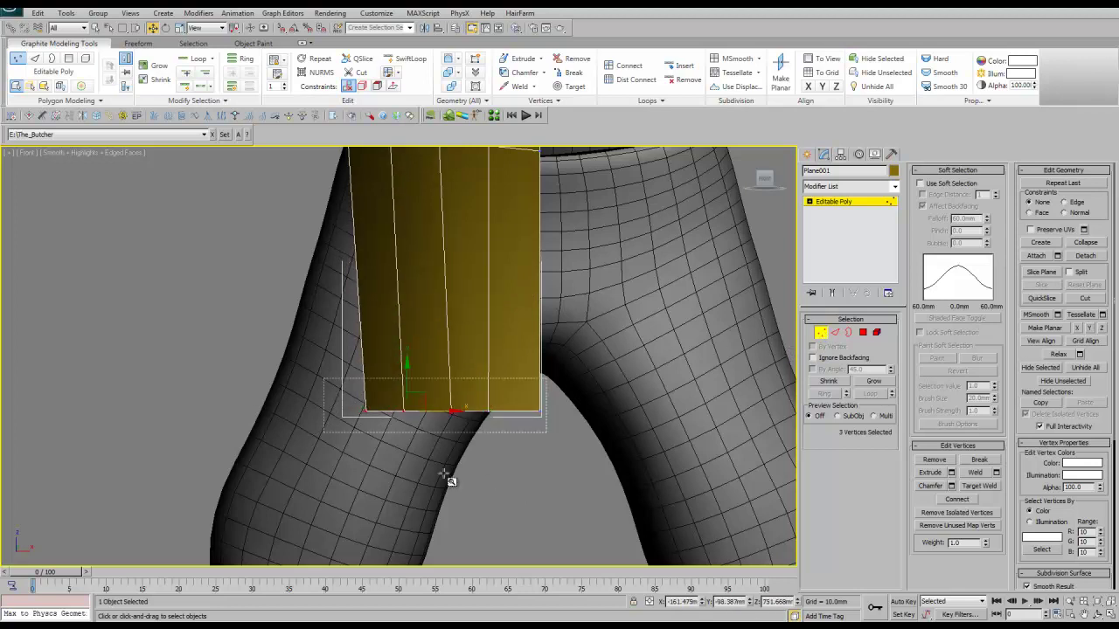
# - Pull the bottom vertices closer to the body in the Bottom view, then check from the side
pyautogui.press('b')
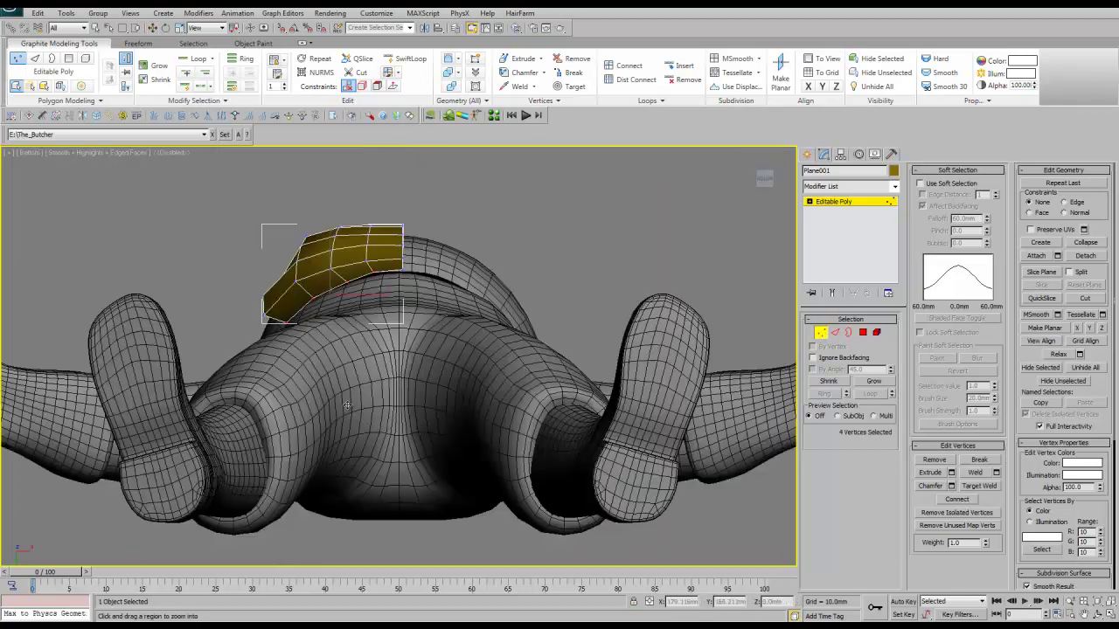
pyautogui.press('z')
pyautogui.moveTo(330, 359); pyautogui.dragTo(332, 354)
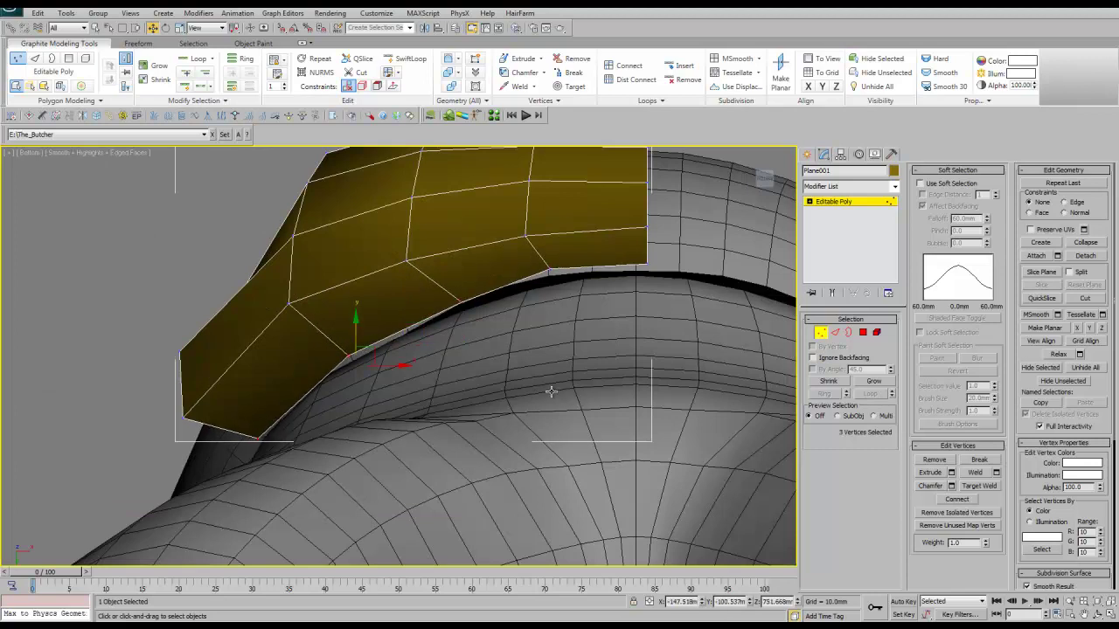
pyautogui.moveTo(551, 391); pyautogui.dragTo(564, 382)
pyautogui.moveTo(492, 318); pyautogui.dragTo(491, 313)
pyautogui.press('l')
pyautogui.press('z')
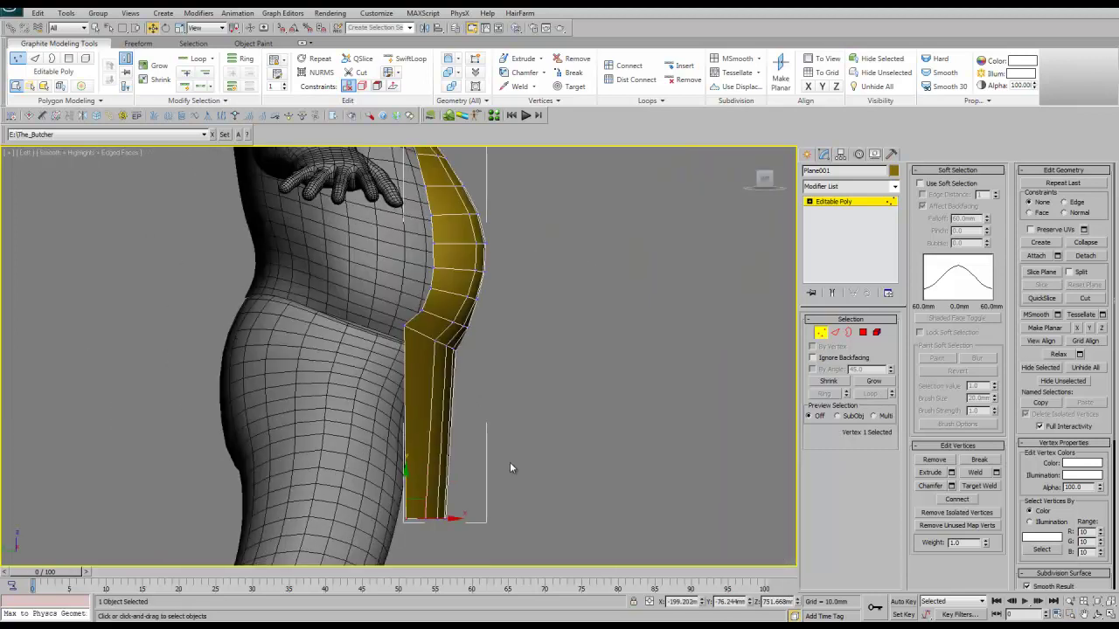
pyautogui.press('[')
# - Try a chamfer on the apron's side edges, then shift the selected edges slightly outward
pyautogui.press('2')
pyautogui.rightClick(474, 360)
pyautogui.click(445, 437)
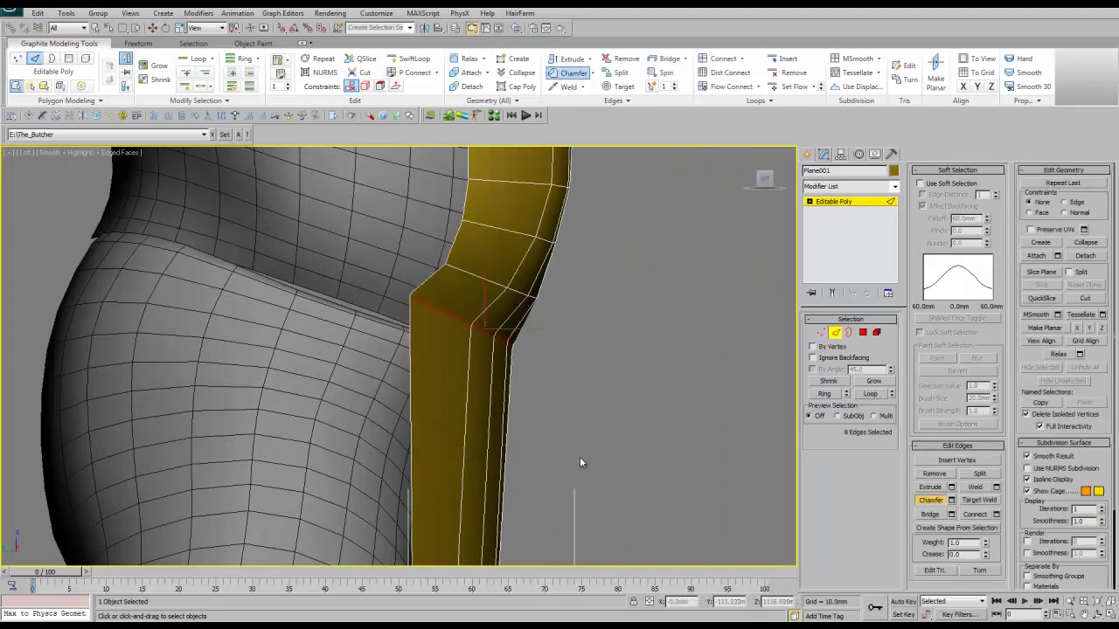
pyautogui.rightClick(590, 397)
pyautogui.press('w')
pyautogui.moveTo(602, 385); pyautogui.dragTo(599, 383)
pyautogui.scroll(-3, 628, 394)
pyautogui.hotkey('ctrl', 'z')
# - Add connecting edges across the apron's side strip with Connect
pyautogui.hotkey('ctrl', 'shift', 'e')
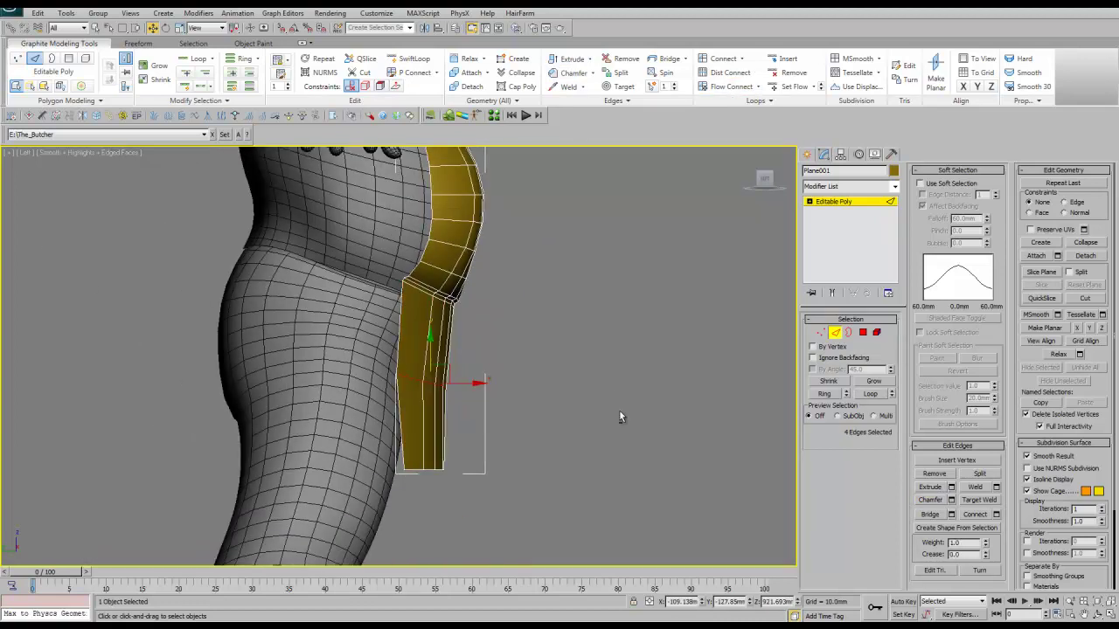
pyautogui.rightClick(550, 398)
pyautogui.click(525, 424)
pyautogui.click(449, 481)
pyautogui.moveTo(313, 387); pyautogui.dragTo(325, 393, button='middle')
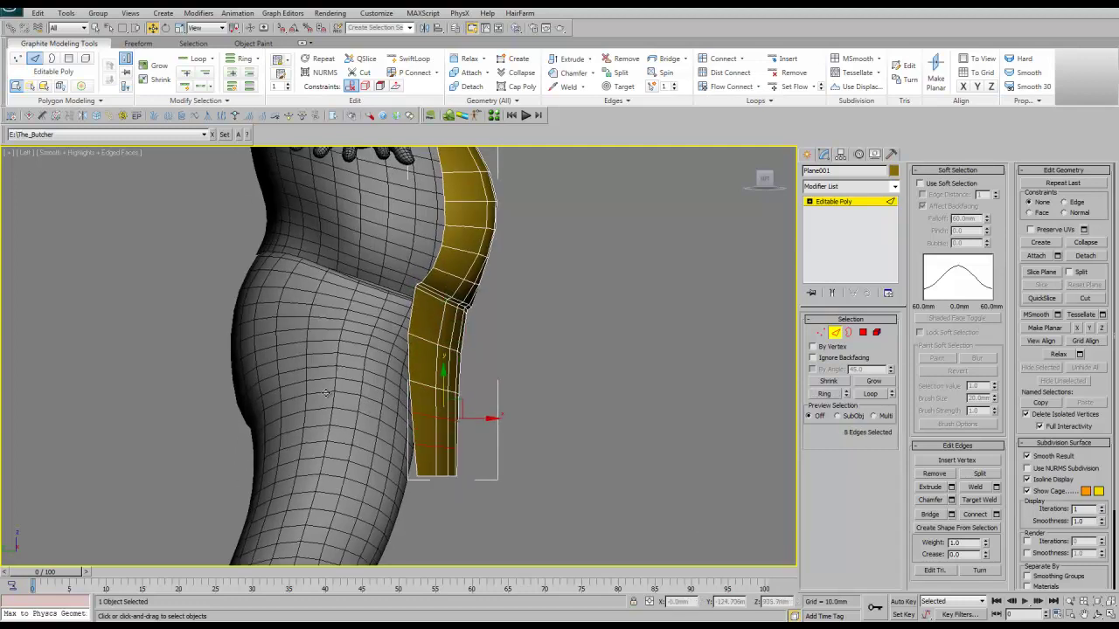
pyautogui.scroll(3, 325, 393)
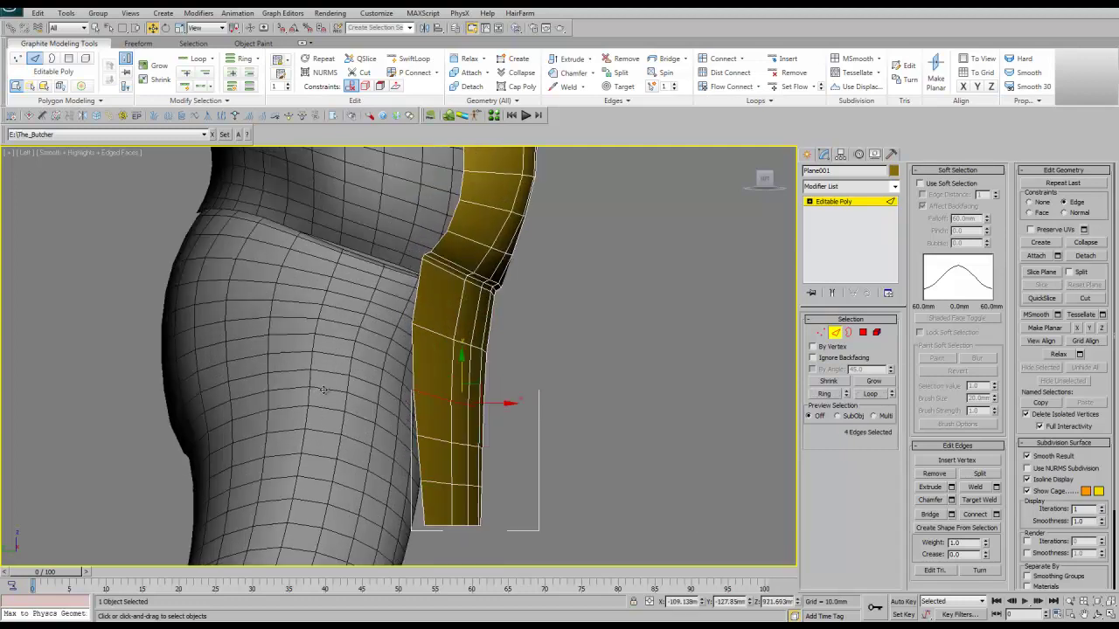
pyautogui.click(403, 387)
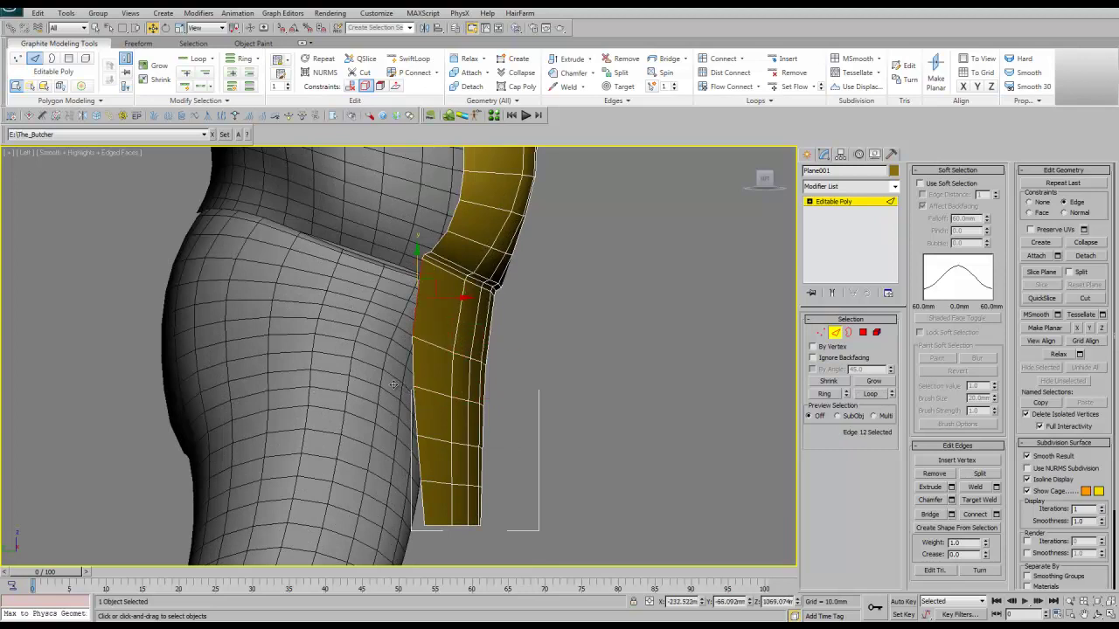
# - Select the panel's whole border loop and chamfer it into a tight double edge
pyautogui.press('p')
pyautogui.moveTo(475, 337)
pyautogui.keyDown('alt'); pyautogui.mouseDown(button='middle')
pyautogui.moveTo(411, 384)
pyautogui.moveTo(389, 379)
pyautogui.mouseUp(button='middle'); pyautogui.keyUp('alt')
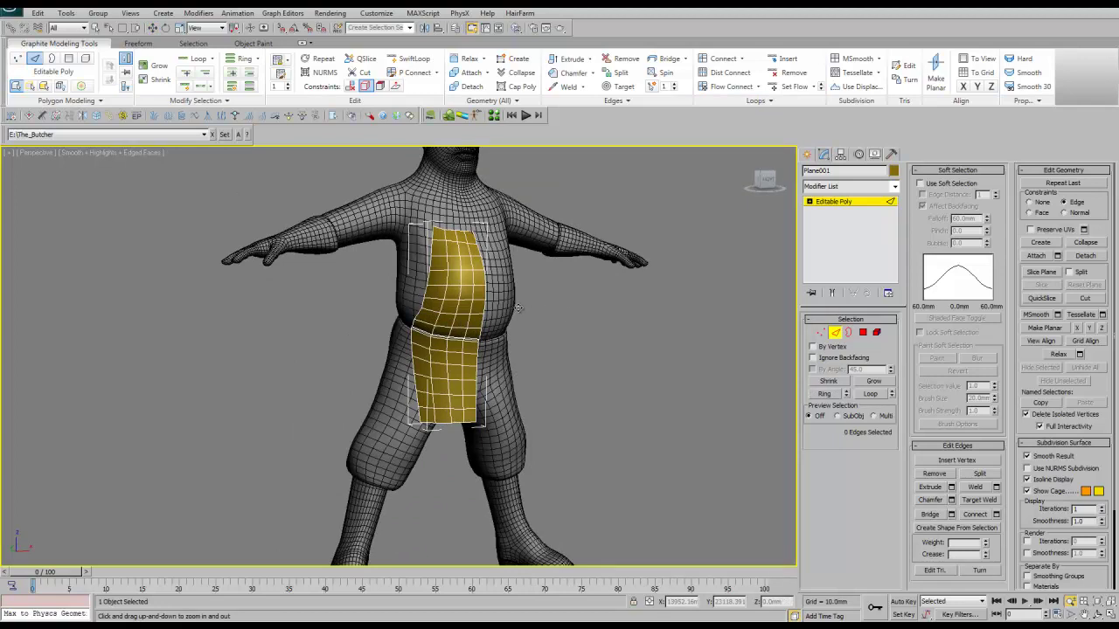
pyautogui.keyDown('ctrl'); pyautogui.keyDown('alt'); pyautogui.moveTo(472, 428); pyautogui.dragTo(472, 310, button='middle'); pyautogui.keyUp('alt'); pyautogui.keyUp('ctrl')
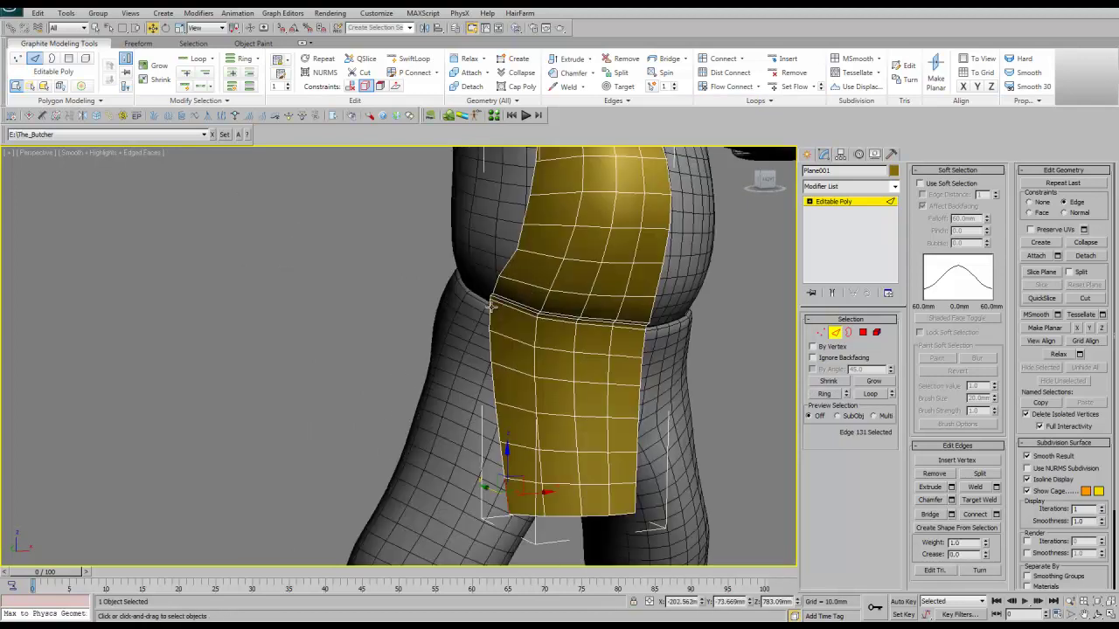
pyautogui.scroll(-1, 472, 311)
pyautogui.doubleClick(433, 214)
pyautogui.rightClick(433, 214)
pyautogui.click(459, 202)
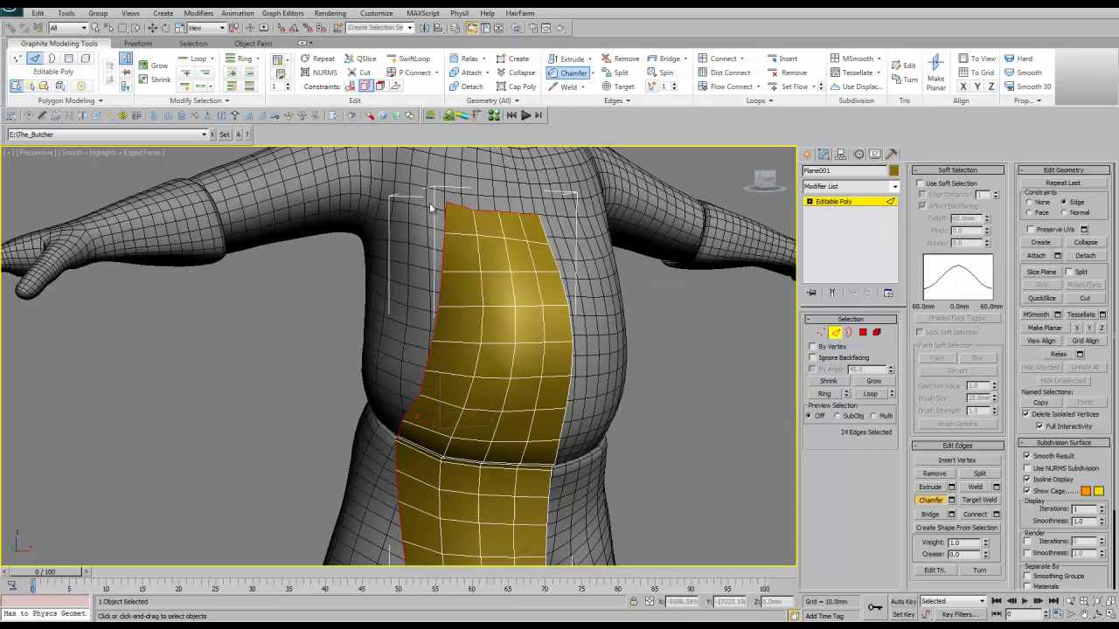
pyautogui.scroll(-6, 391, 201)
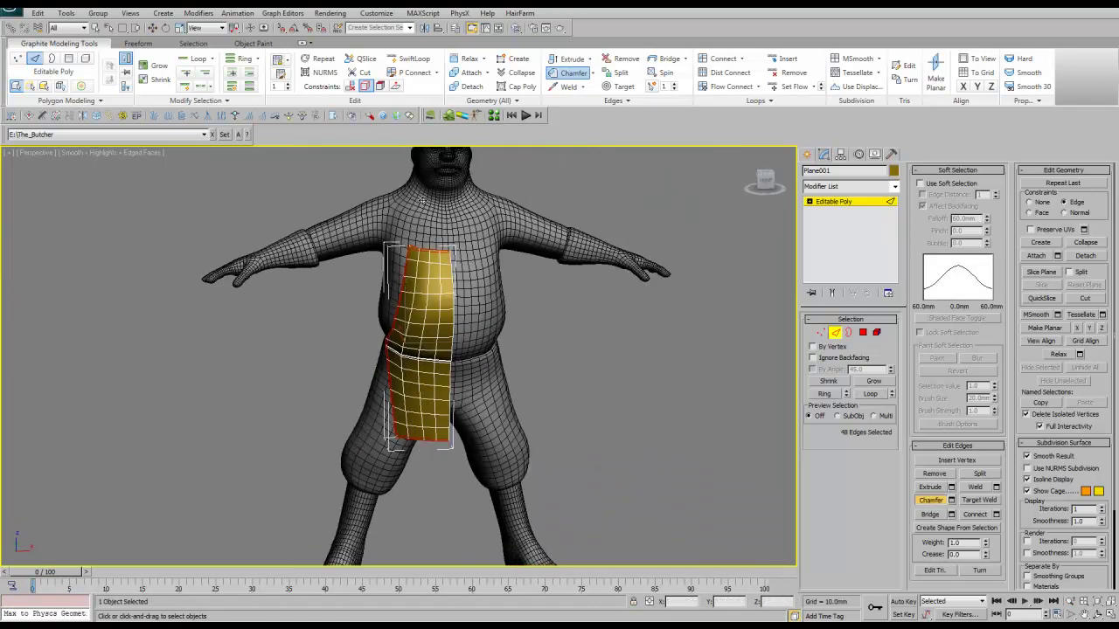
# - Name the panel Butcher_Apron, add Symmetry and TurboSmooth, then reselect its base mesh edges
pyautogui.press('2')
pyautogui.press('w')
pyautogui.click(468, 308)
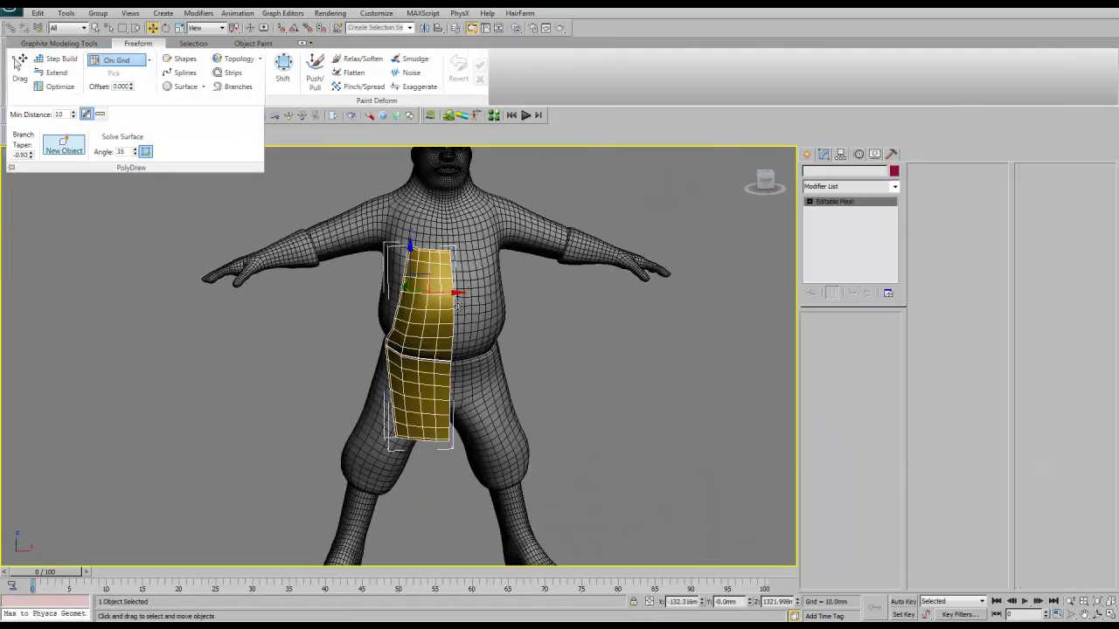
pyautogui.click(446, 415)
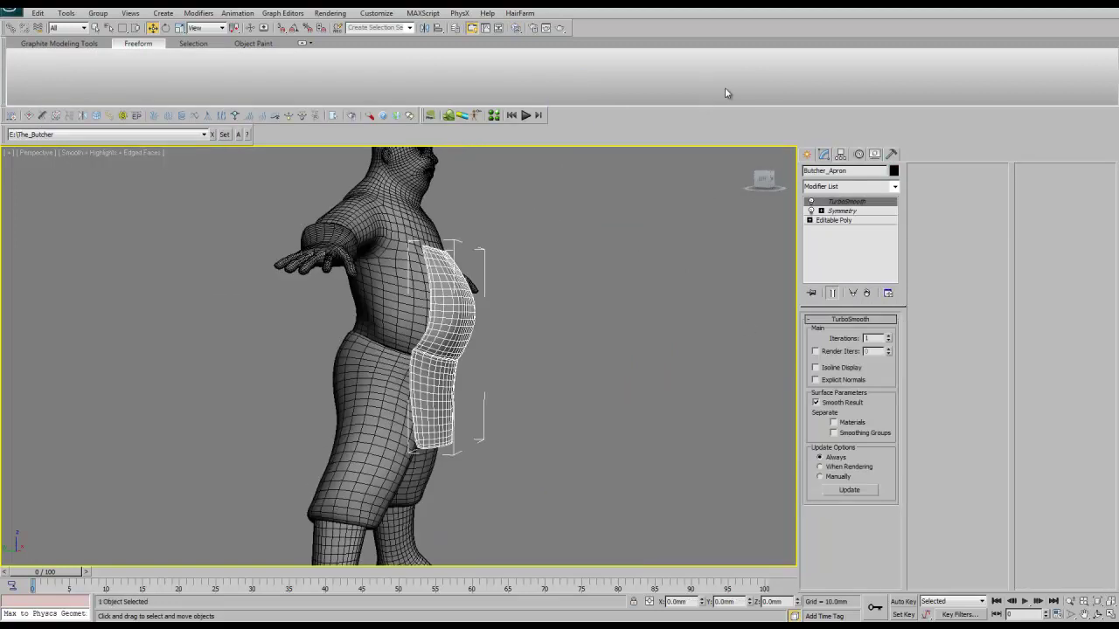
pyautogui.moveTo(487, 232)
pyautogui.keyDown('alt'); pyautogui.mouseDown(button='middle')
pyautogui.moveTo(474, 425)
pyautogui.moveTo(461, 422)
pyautogui.mouseUp(button='middle'); pyautogui.keyUp('alt')
pyautogui.scroll(3, 463, 422)
pyautogui.scroll(3, 730, 367)
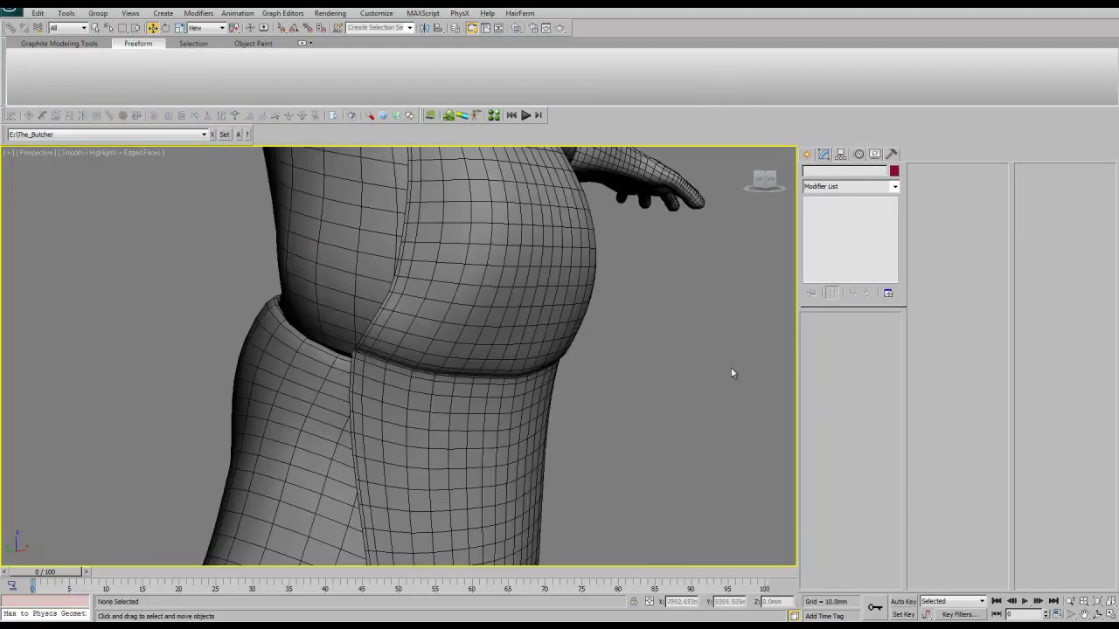
pyautogui.click(559, 350)
pyautogui.press('l')
pyautogui.scroll(3, 440, 359)
pyautogui.press('2')
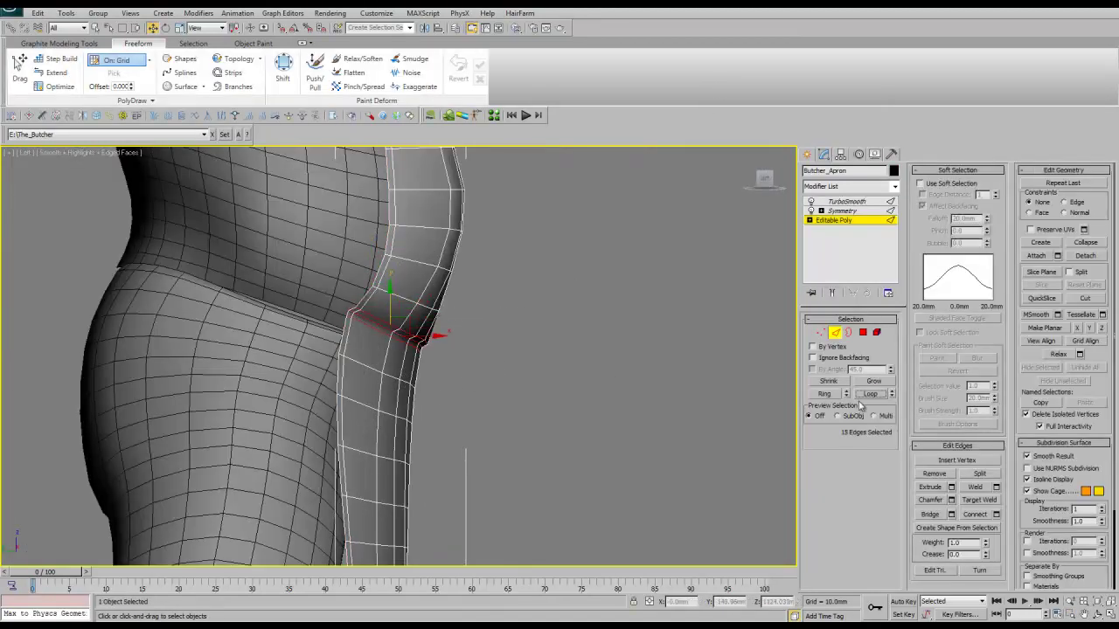
# - Pick vertices along the apron's edge at the waist in the Right view
pyautogui.hotkey('ctrl', 'BackSpace')
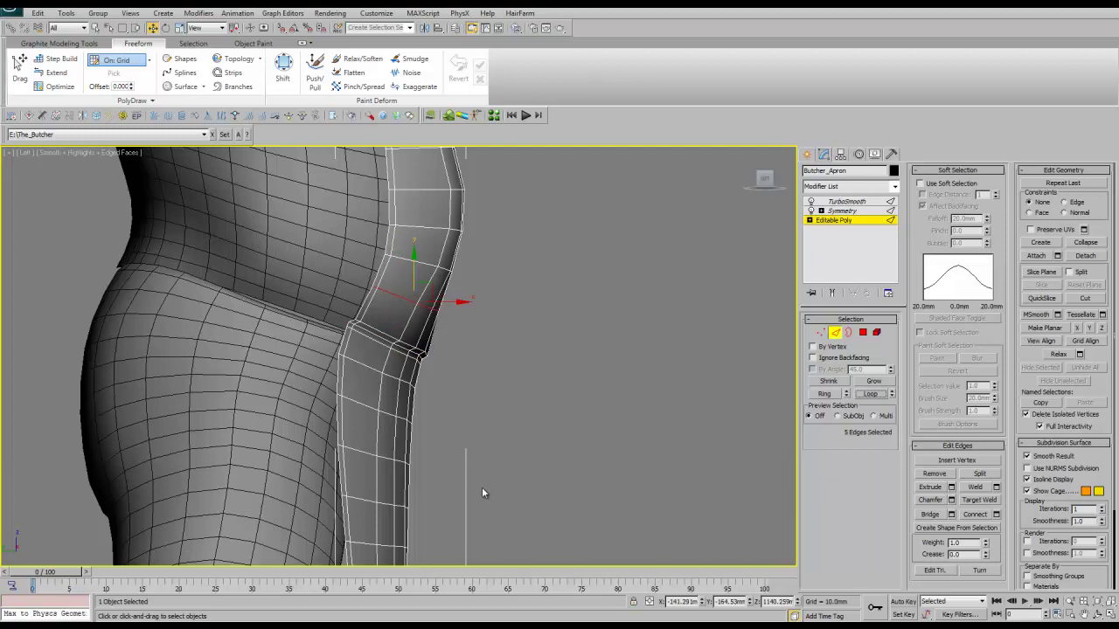
pyautogui.press('1')
pyautogui.scroll(4, 422, 363)
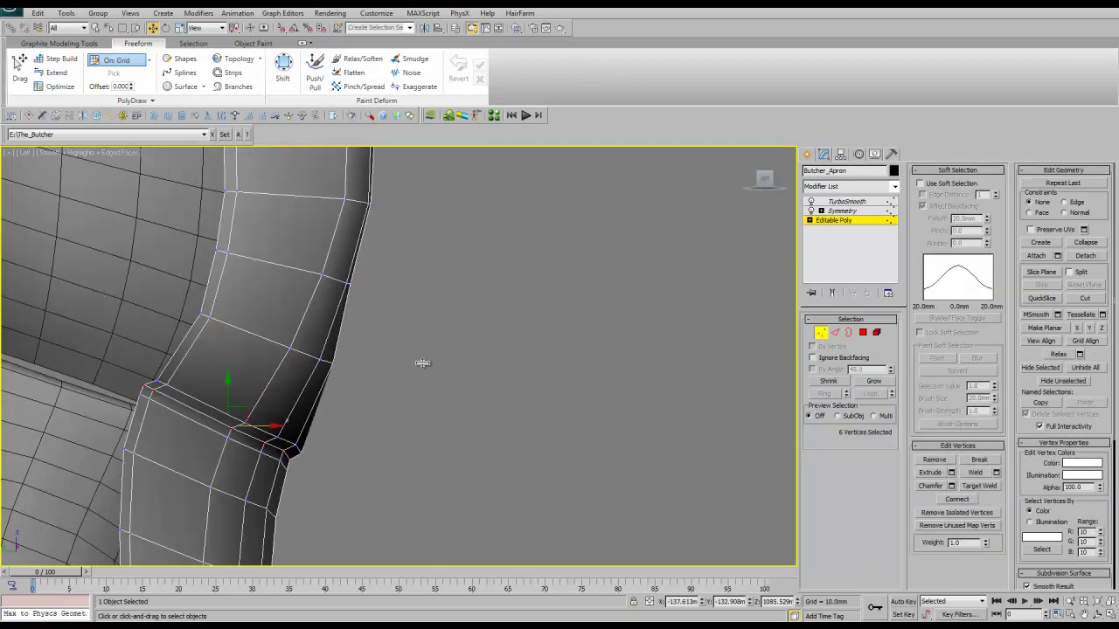
pyautogui.press('z')
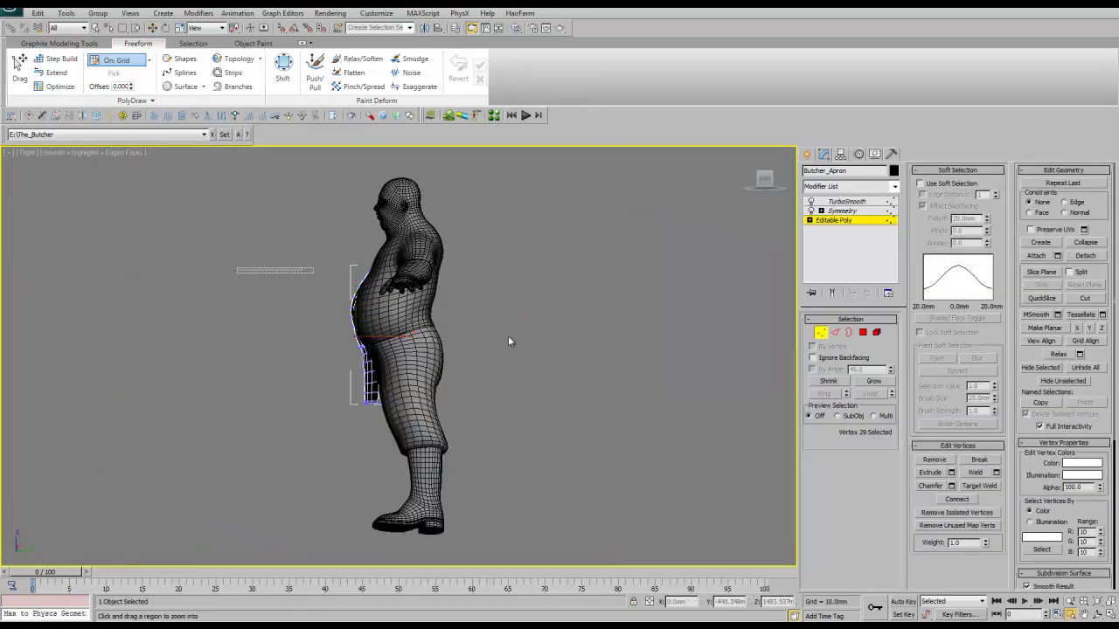
pyautogui.moveTo(509, 342); pyautogui.dragTo(559, 376)
pyautogui.scroll(-2, 525, 357)
pyautogui.click(512, 350)
pyautogui.scroll(2, 522, 343)
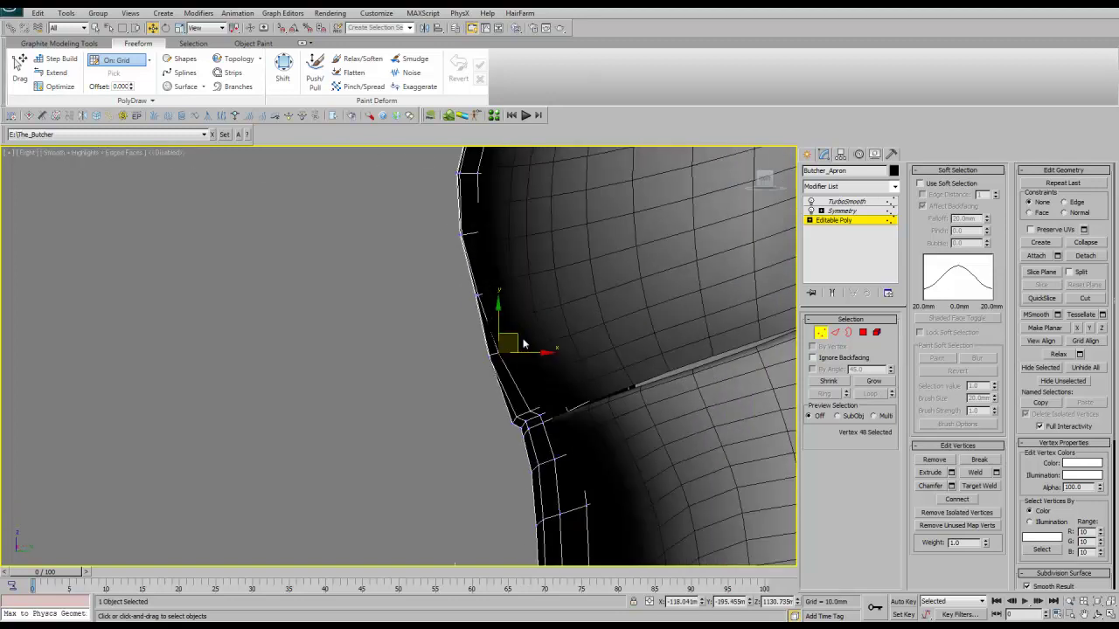
pyautogui.click(469, 293)
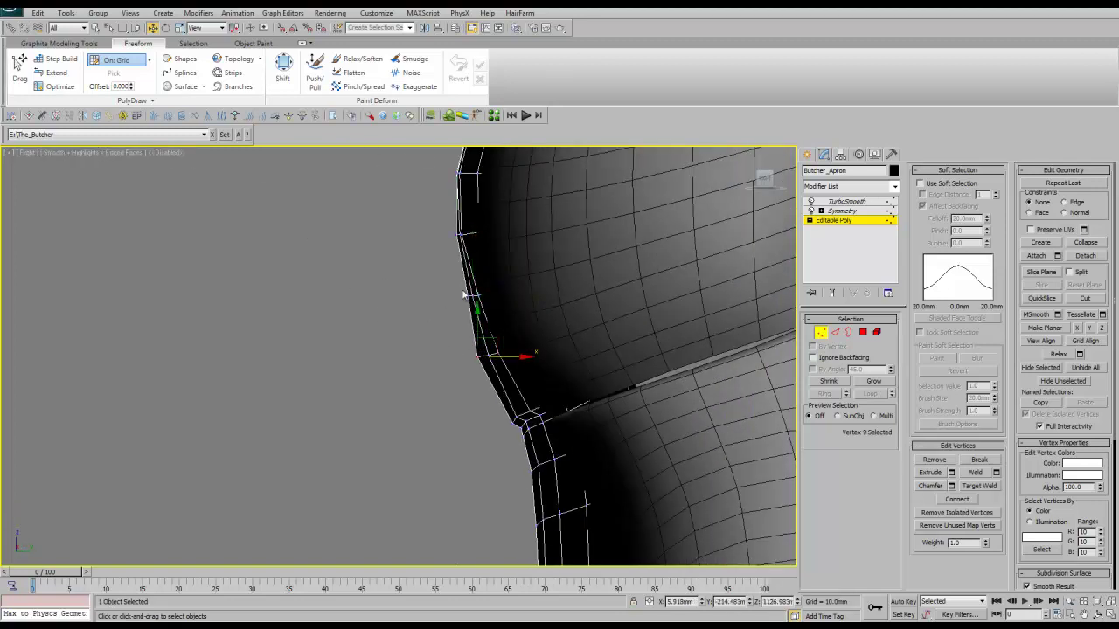
pyautogui.click(390, 280)
pyautogui.scroll(-3, 391, 280)
# - In the Front view, select the waist-notch vertices and move them up and inward to hug the belly
pyautogui.press('p')
pyautogui.hotkey('ctrl', 'd')
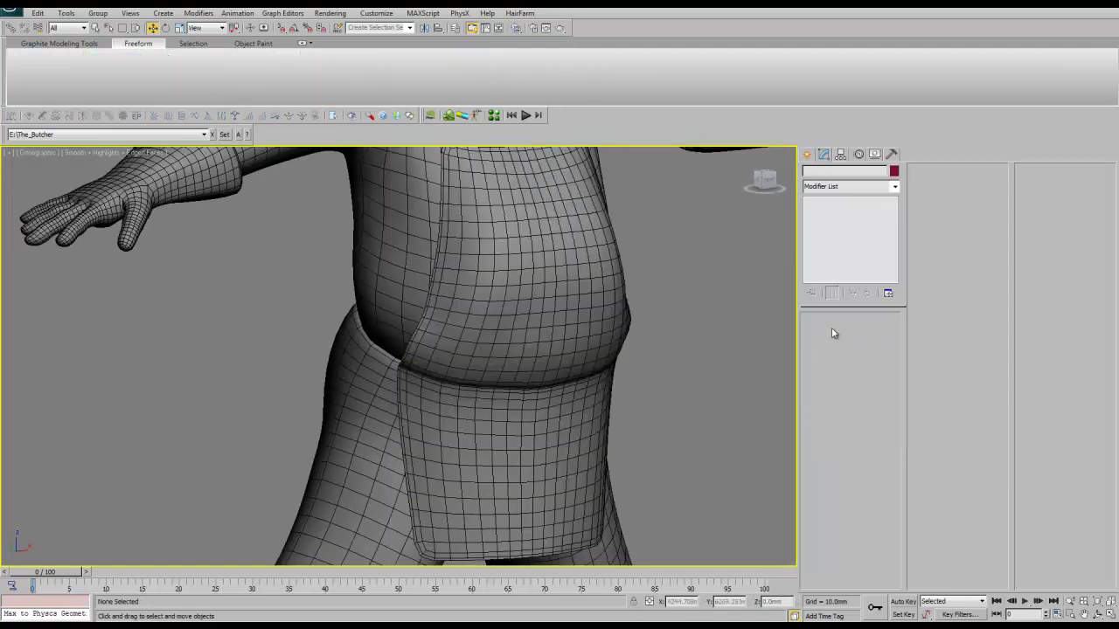
pyautogui.scroll(-4, 472, 284)
pyautogui.scroll(1, 476, 278)
pyautogui.scroll(4, 476, 277)
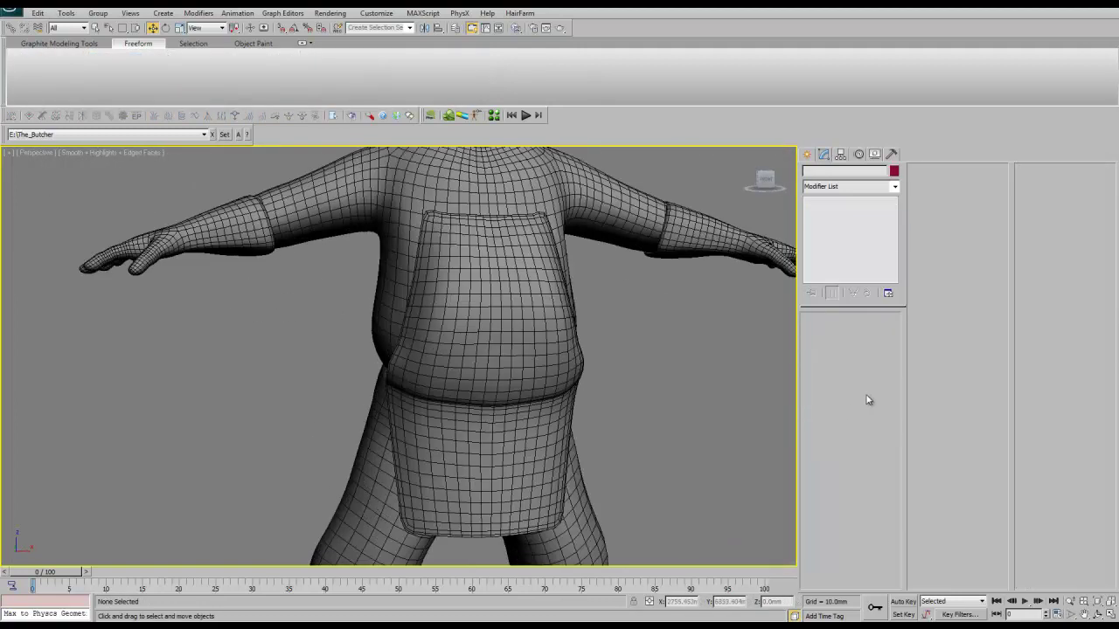
pyautogui.press('f')
pyautogui.scroll(5, 473, 274)
pyautogui.click(476, 282)
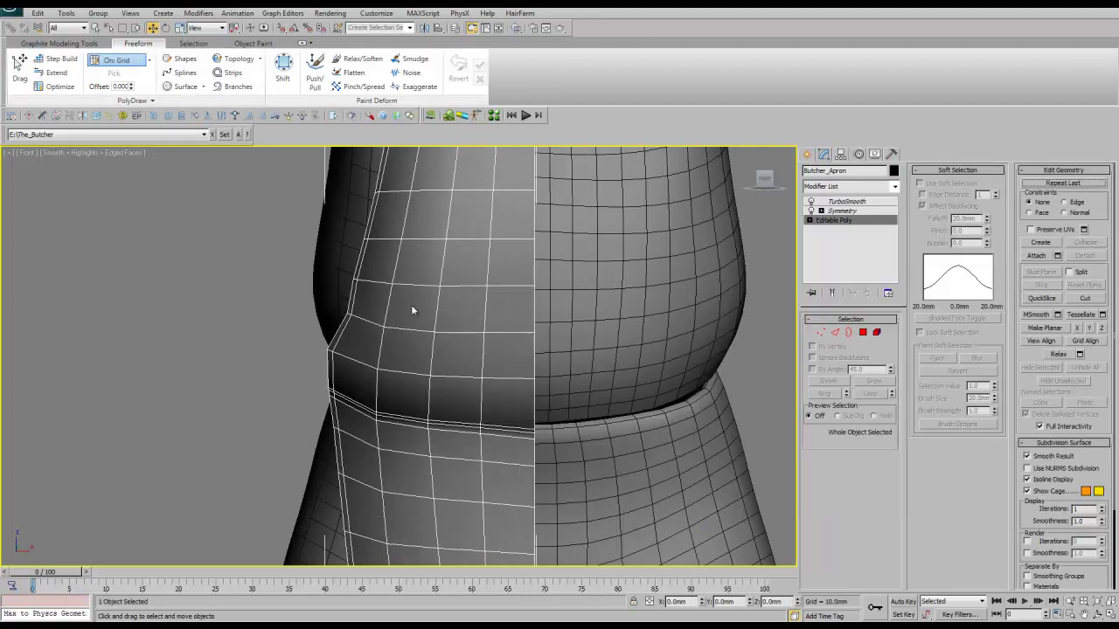
pyautogui.press('1')
pyautogui.moveTo(314, 337); pyautogui.dragTo(345, 360)
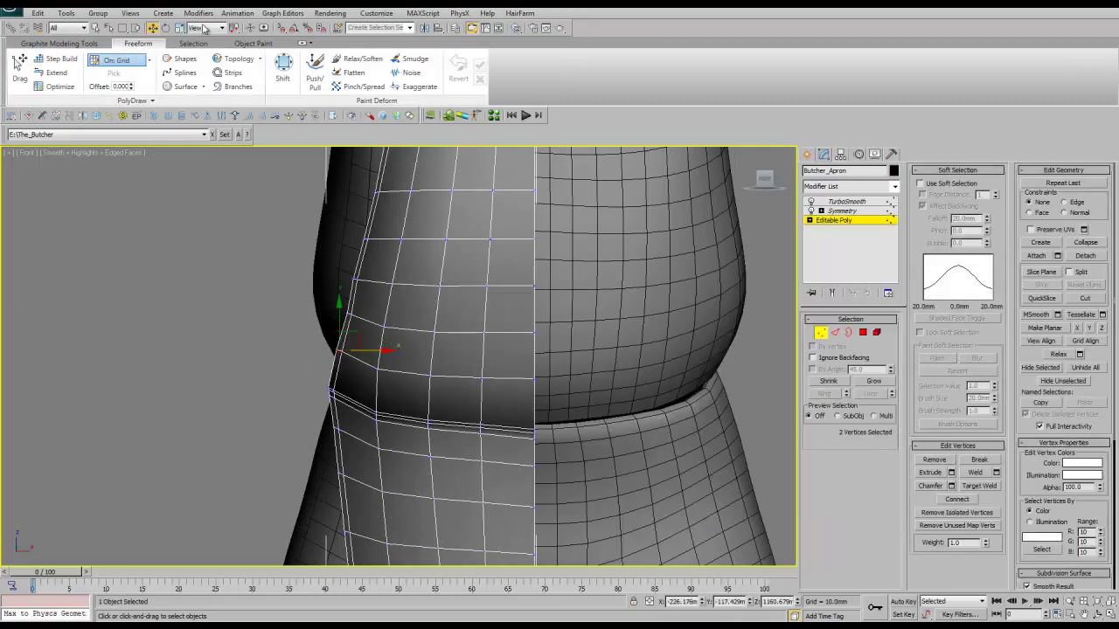
pyautogui.hotkey('ctrl', 'z')
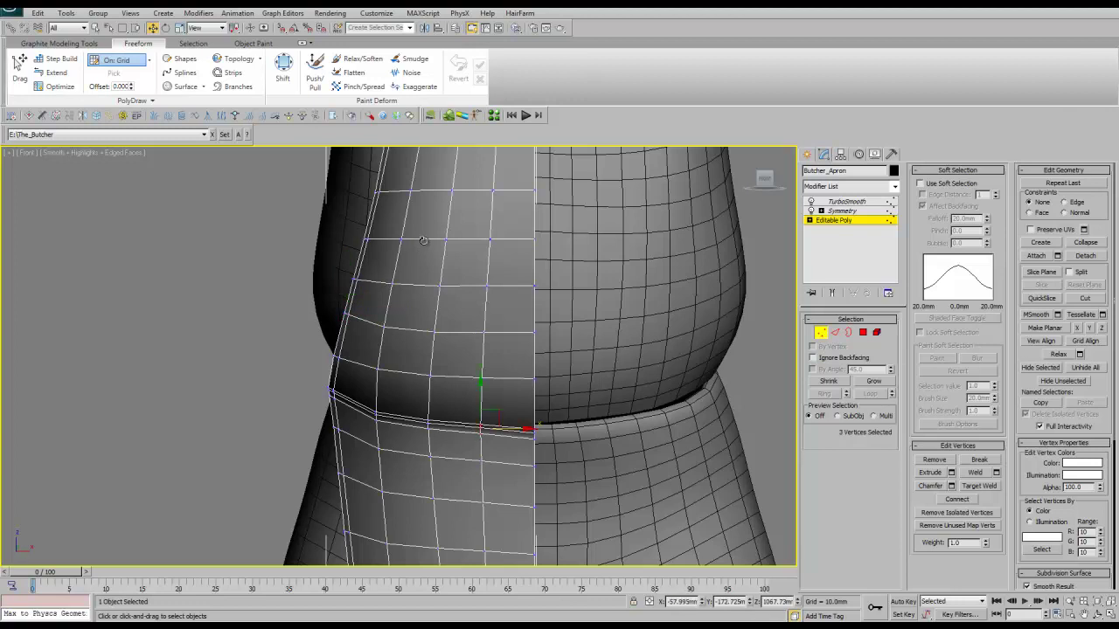
pyautogui.hotkey('ctrl', 'z')
pyautogui.hotkey('ctrl', 'z')
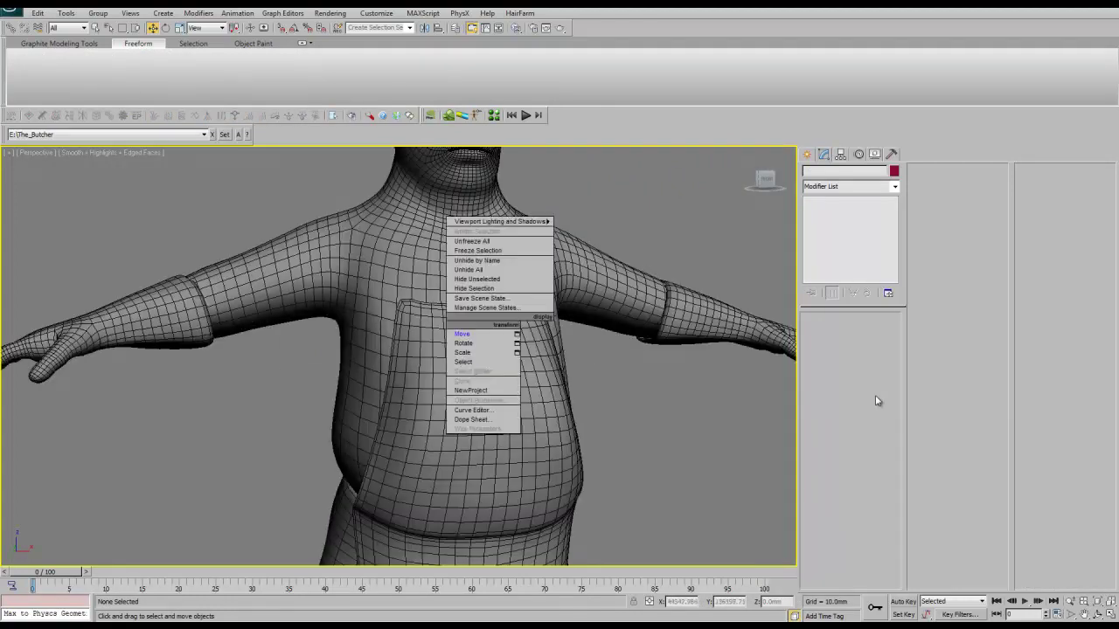
# - Add a Shell modifier to the apron with 2.0mm inner and 4.0mm outer amounts
pyautogui.write('sh')
pyautogui.press('Return')
pyautogui.moveTo(599, 390)
pyautogui.keyDown('alt'); pyautogui.mouseDown(button='middle')
pyautogui.moveTo(557, 365)
pyautogui.moveTo(567, 423)
pyautogui.mouseUp(button='middle'); pyautogui.keyUp('alt')
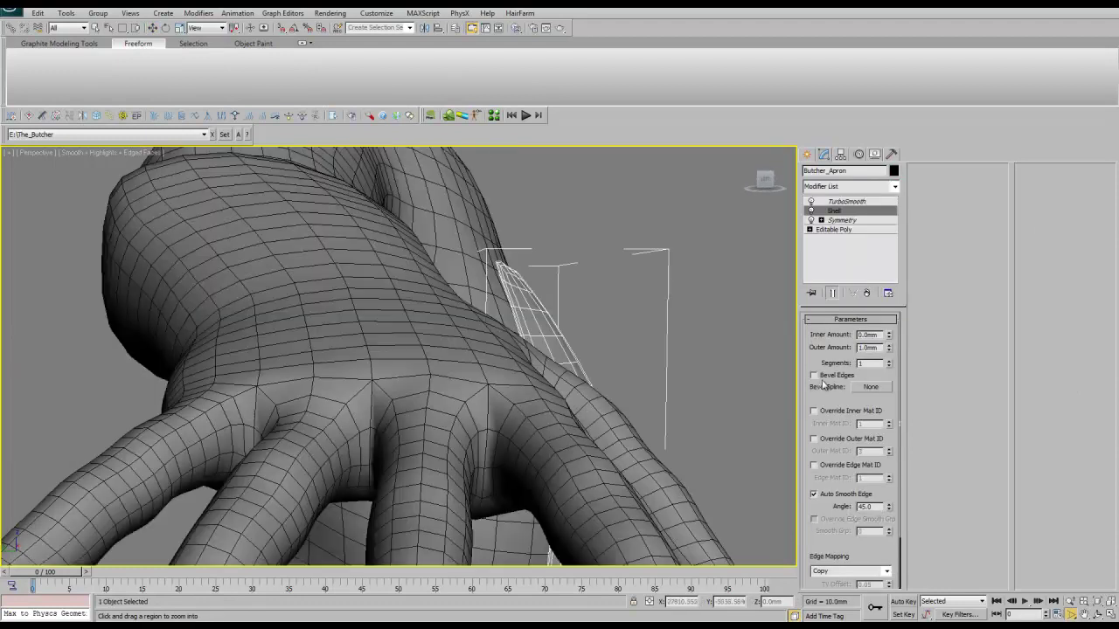
pyautogui.write('5')
pyautogui.press('Tab')
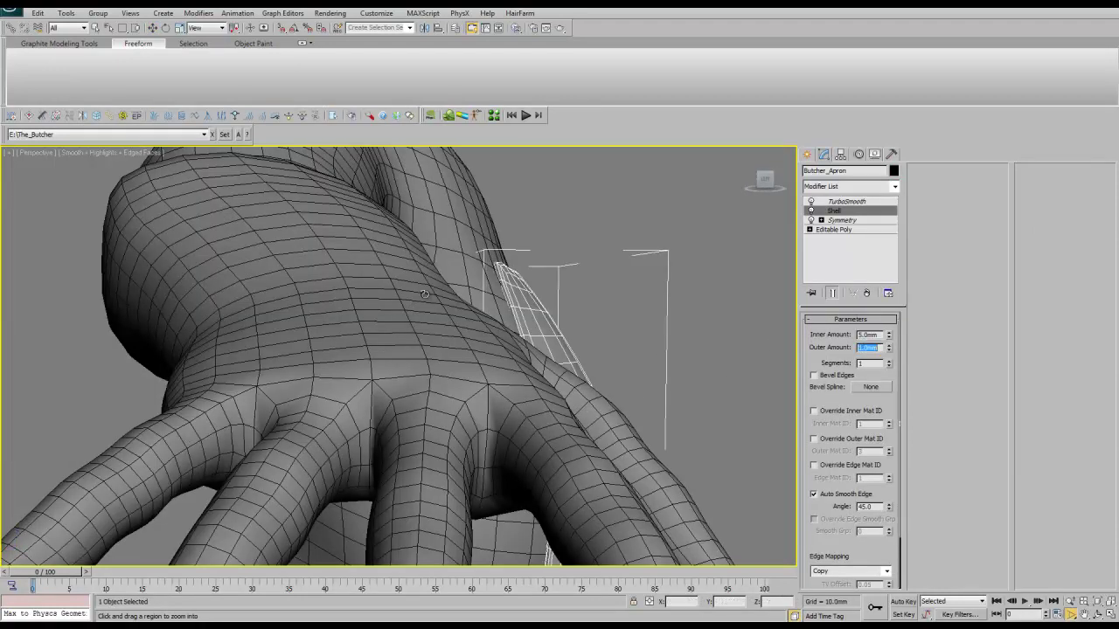
pyautogui.scroll(-3, 534, 339)
pyautogui.scroll(-5, 534, 341)
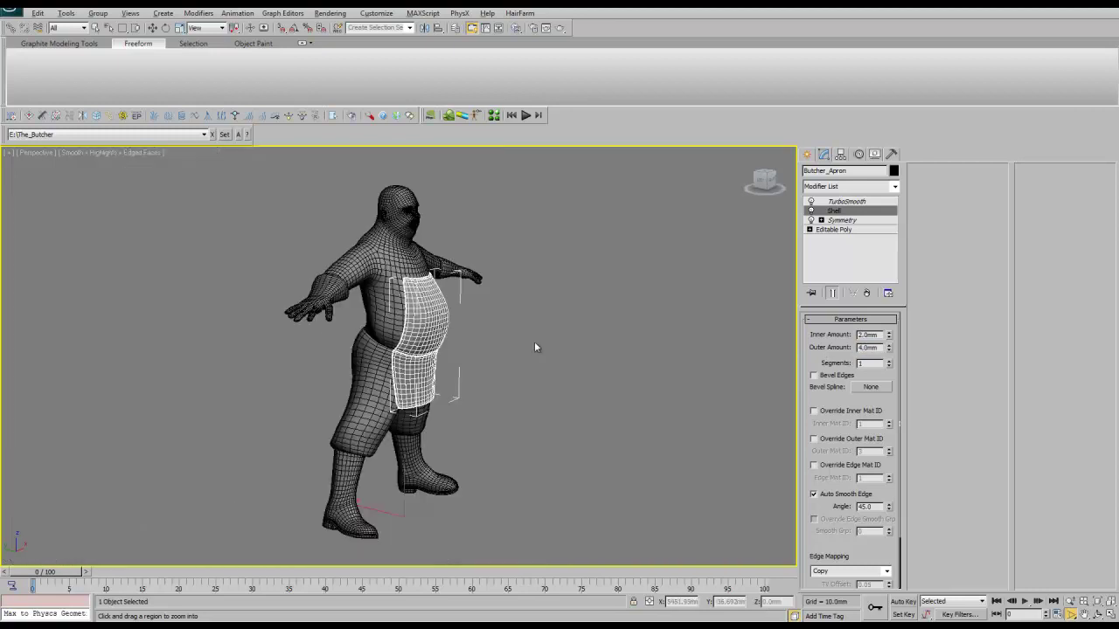
pyautogui.press('w')
pyautogui.click(534, 341)
# - Isolate the apron and drop to its Editable Poly vertex level
pyautogui.click(411, 332)
pyautogui.rightClick(554, 297)
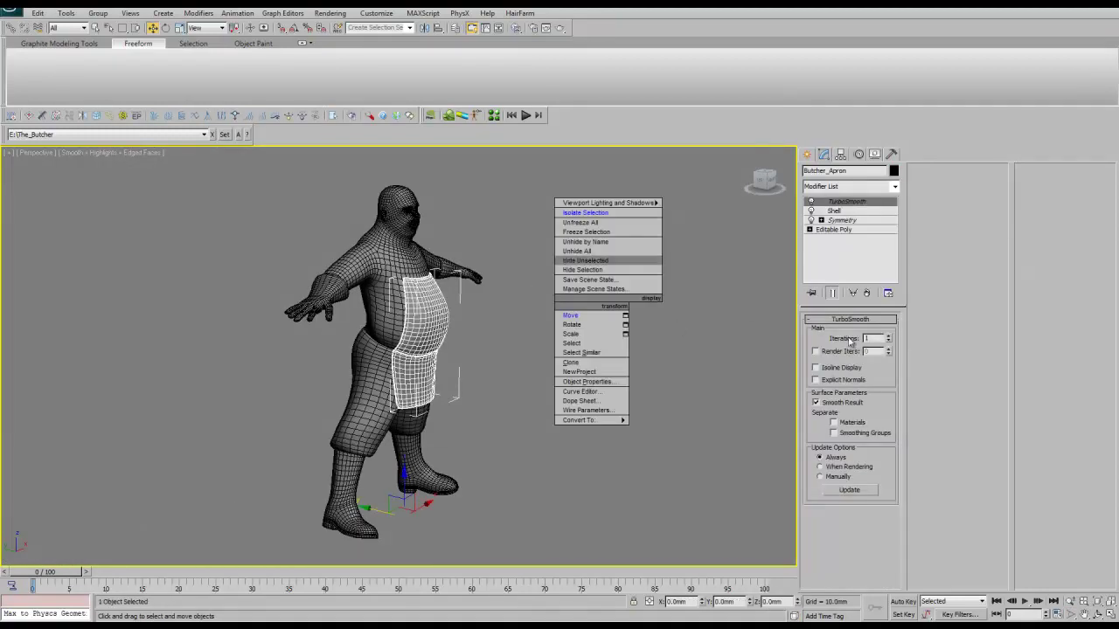
pyautogui.click(411, 332)
pyautogui.rightClick(559, 271)
pyautogui.click(594, 190)
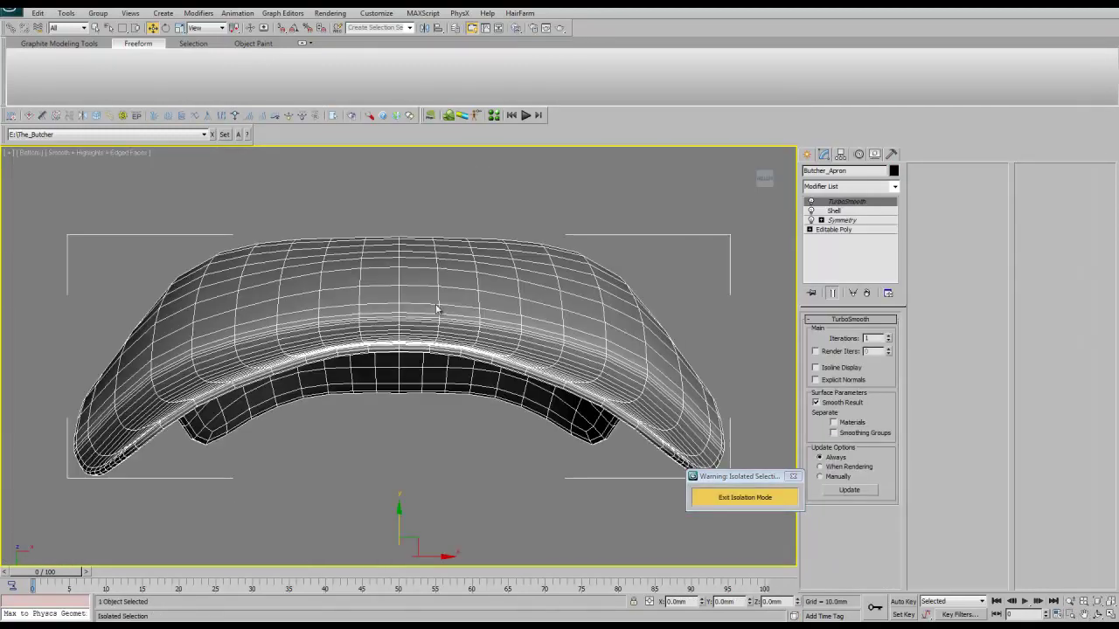
pyautogui.click(833, 229)
pyautogui.press('1')
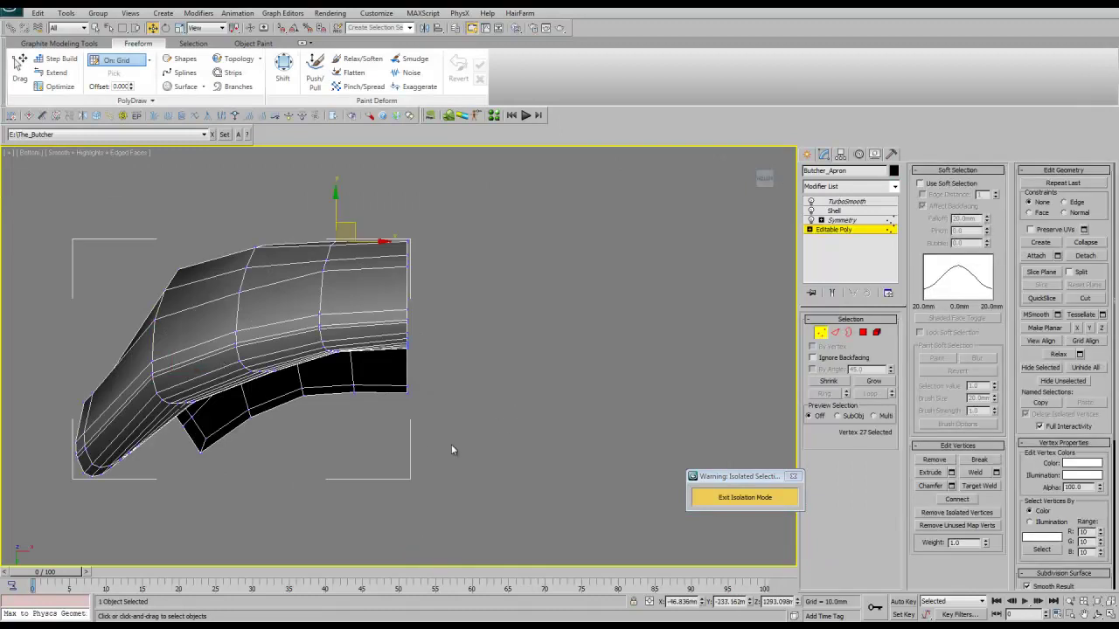
# - Undo the recent neck strap vertex edits, check from the Left view, and exit isolation
pyautogui.hotkey('ctrl', 'z')
pyautogui.hotkey('ctrl', 'z')
pyautogui.hotkey('ctrl', 'z')
pyautogui.press('t')
pyautogui.hotkey('ctrl', 'z')
pyautogui.hotkey('ctrl', 'z')
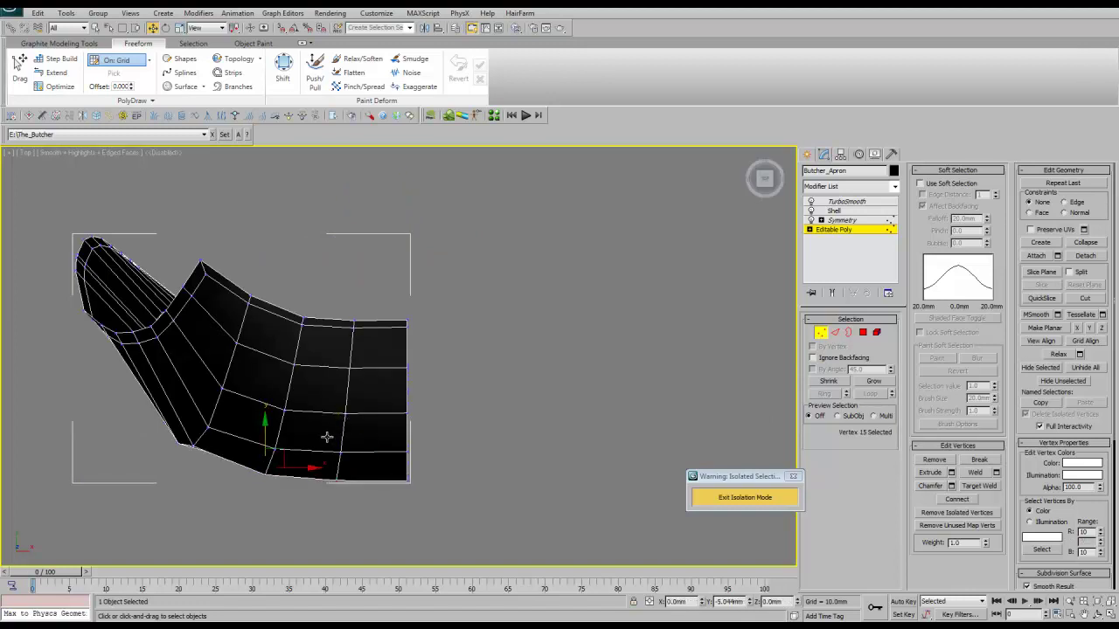
pyautogui.hotkey('ctrl', 'z')
pyautogui.hotkey('ctrl', 'z')
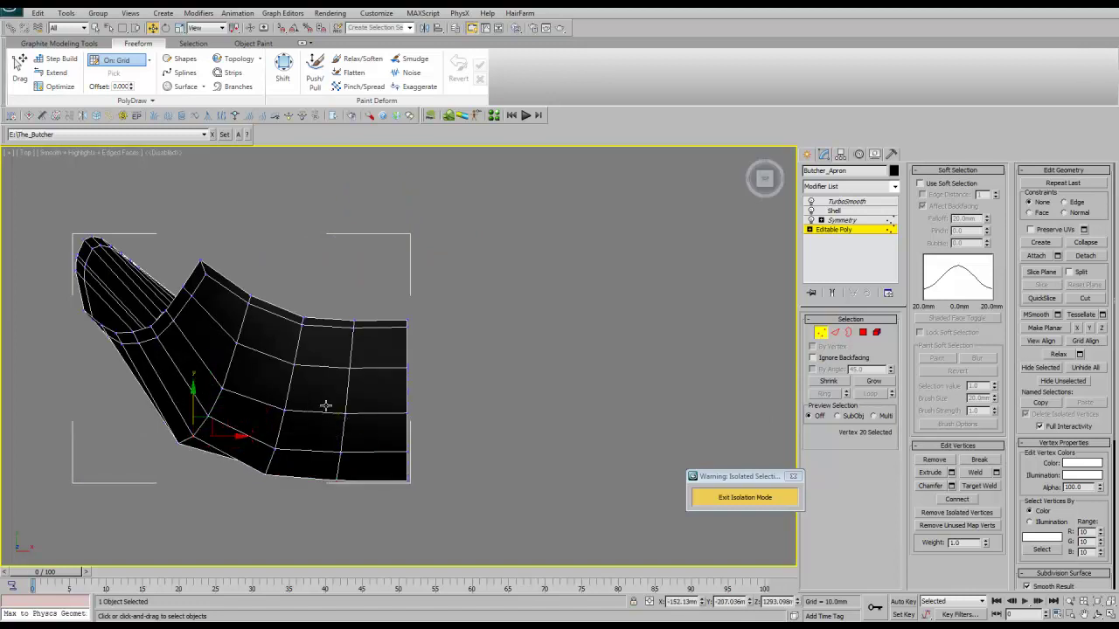
pyautogui.press('l')
pyautogui.scroll(4, 326, 406)
pyautogui.hotkey('ctrl', 'z')
pyautogui.hotkey('ctrl', 'z')
pyautogui.hotkey('ctrl', 'z')
pyautogui.hotkey('ctrl', 'z')
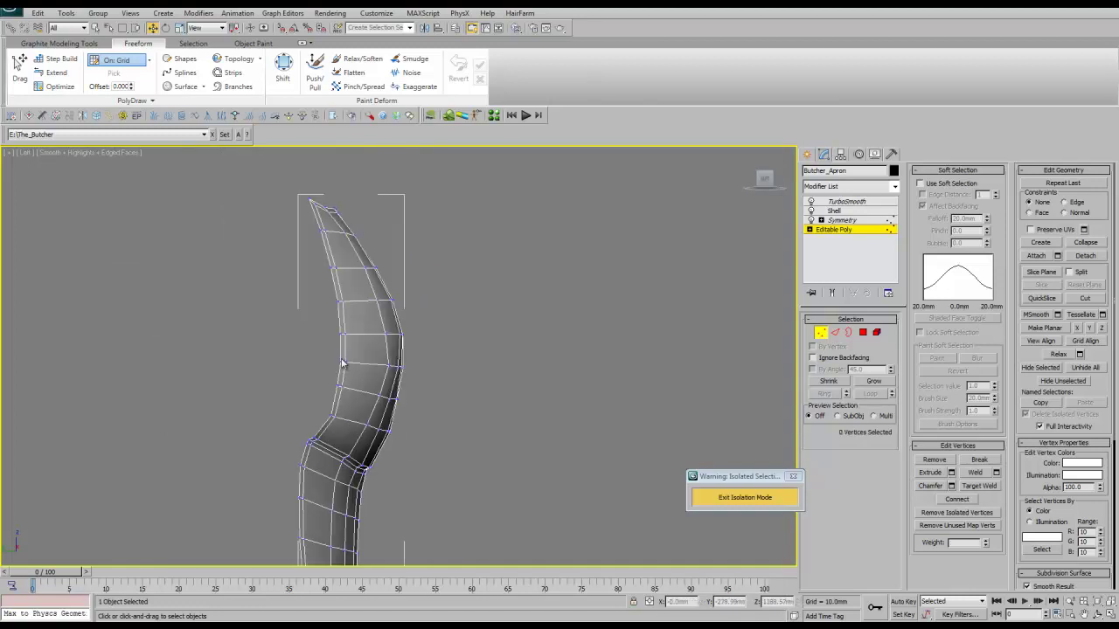
pyautogui.hotkey('alt', 'q')
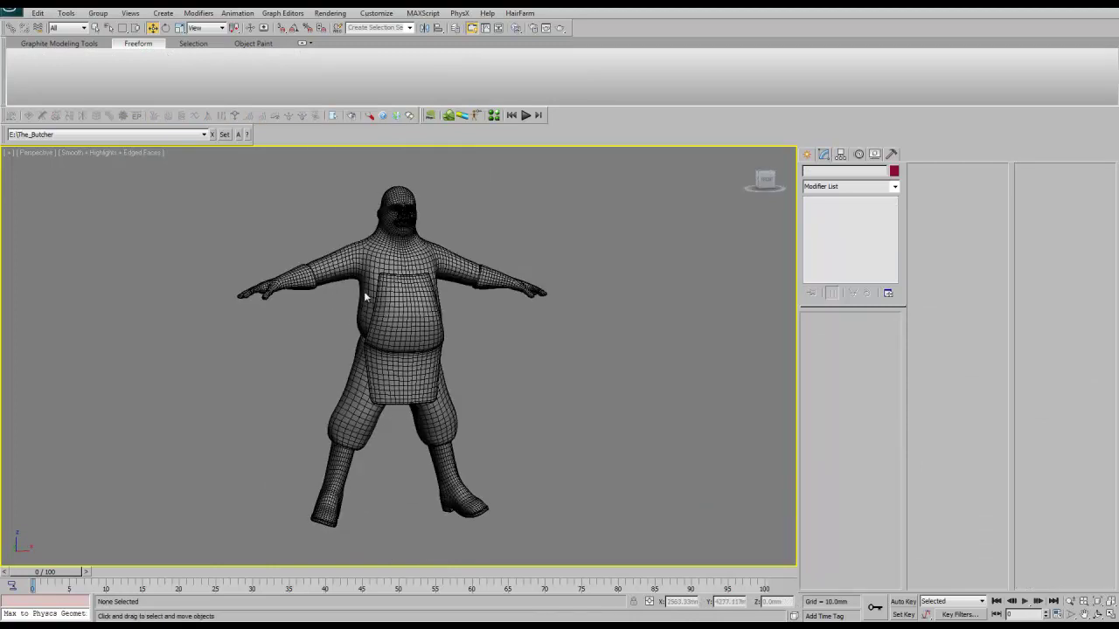
# - Select the Butcher body and turn off its TurboSmooth modifier to show the coarse mesh
pyautogui.scroll(3, 362, 288)
pyautogui.scroll(3, 410, 322)
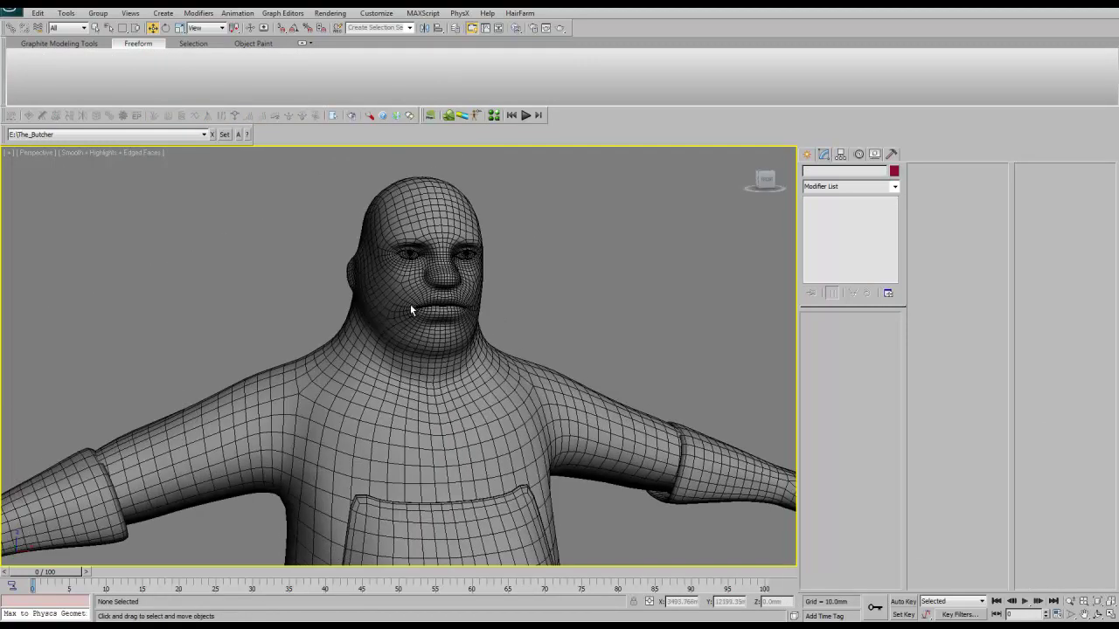
pyautogui.click(411, 323)
pyautogui.rightClick(853, 201)
pyautogui.click(879, 403)
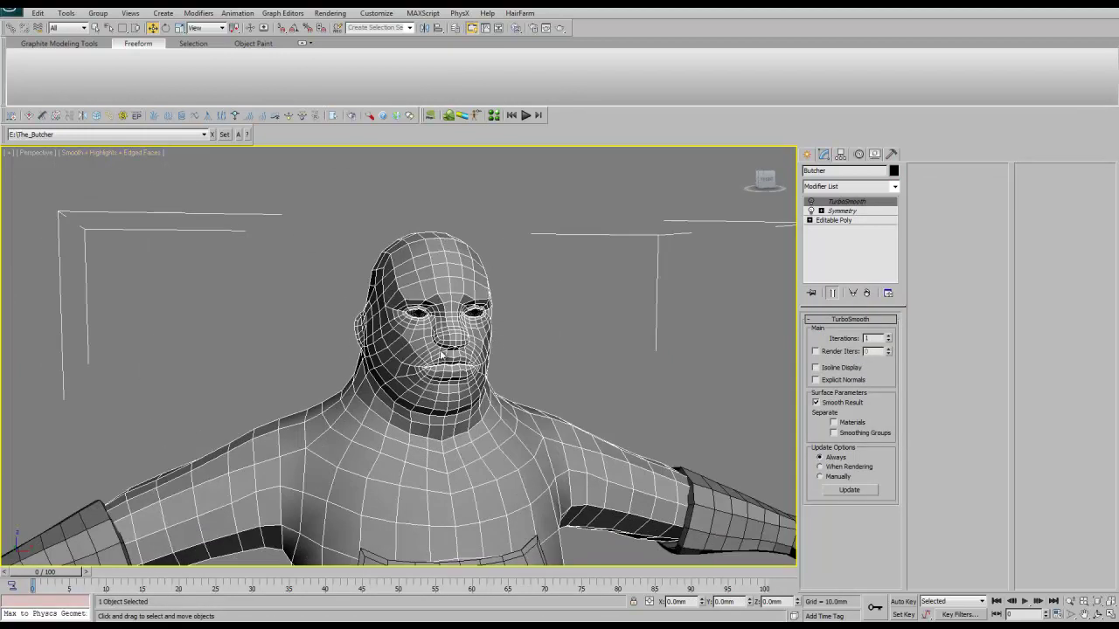
# - Drop to Editable Poly and set PolyDraw to draw On: Surface with an offset of 1
pyautogui.click(832, 219)
pyautogui.click(118, 59)
pyautogui.click(118, 87)
pyautogui.write('1')
pyautogui.press('Return')
# - Start a new PolyDraw object with a forehead quad extended down toward the brow
pyautogui.click(64, 144)
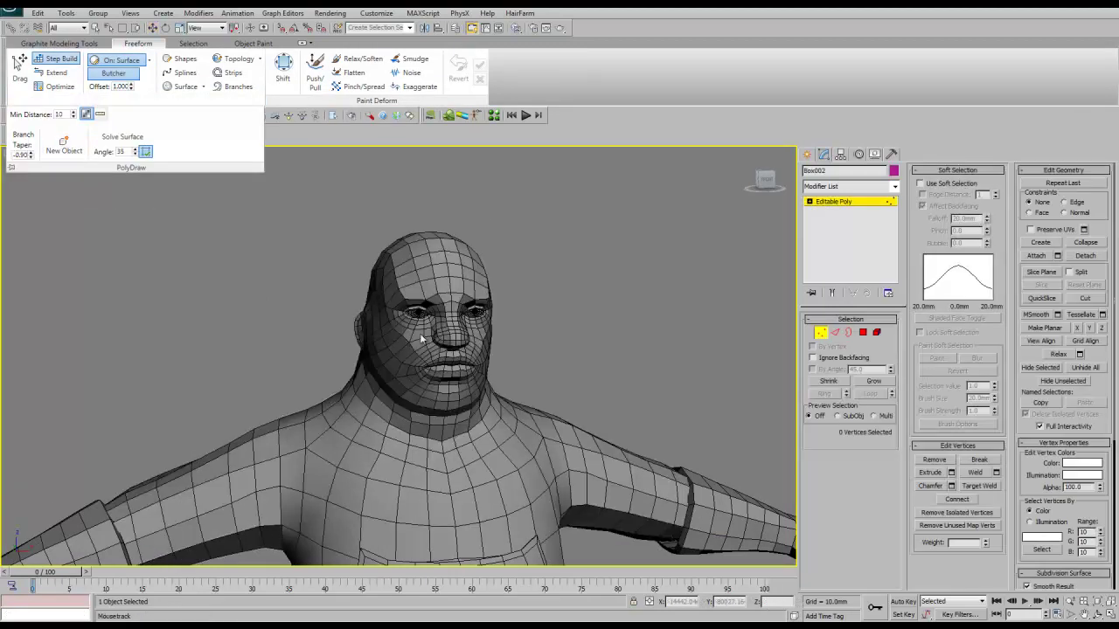
pyautogui.scroll(3, 410, 342)
pyautogui.scroll(2, 424, 323)
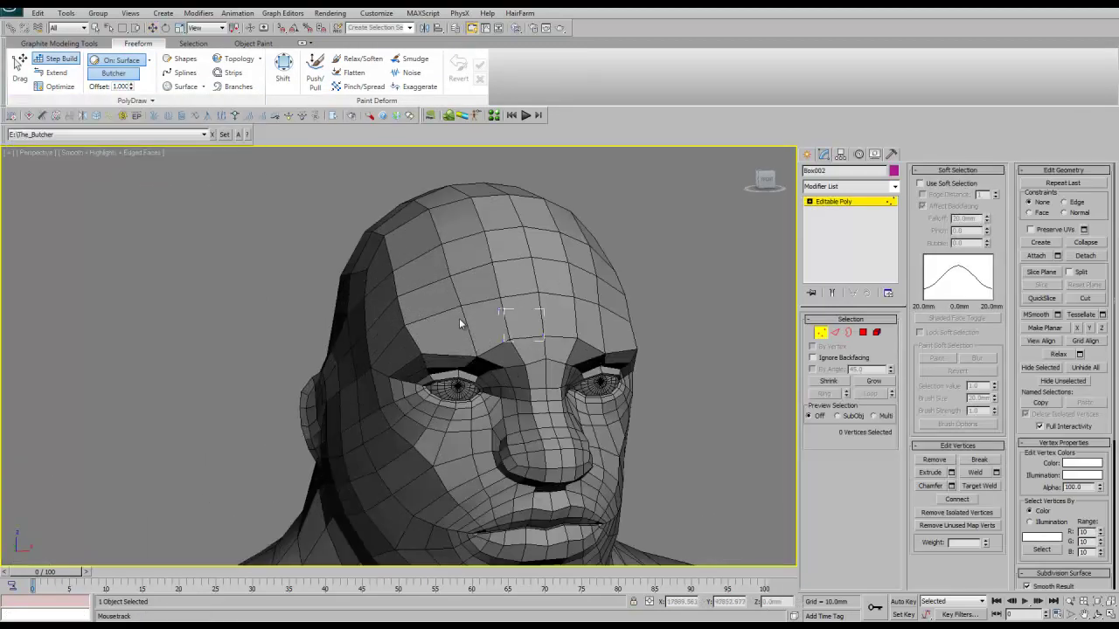
pyautogui.keyDown('shift'); pyautogui.click(463, 305); pyautogui.keyUp('shift')
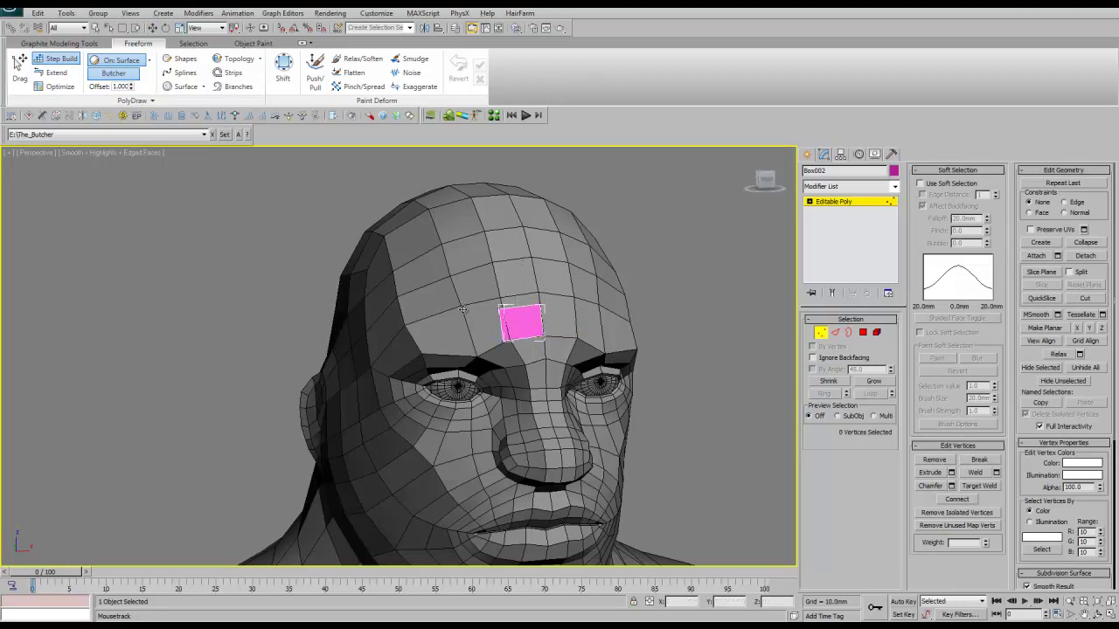
pyautogui.press('e')
pyautogui.moveTo(523, 341)
pyautogui.mouseDown()
pyautogui.moveTo(568, 352)
pyautogui.moveTo(278, 239)
pyautogui.mouseUp()
# - Extend polygons down and left along the brow ridge, undoing the last two brow edits
pyautogui.scroll(5, 537, 358)
pyautogui.moveTo(513, 369); pyautogui.dragTo(437, 345)
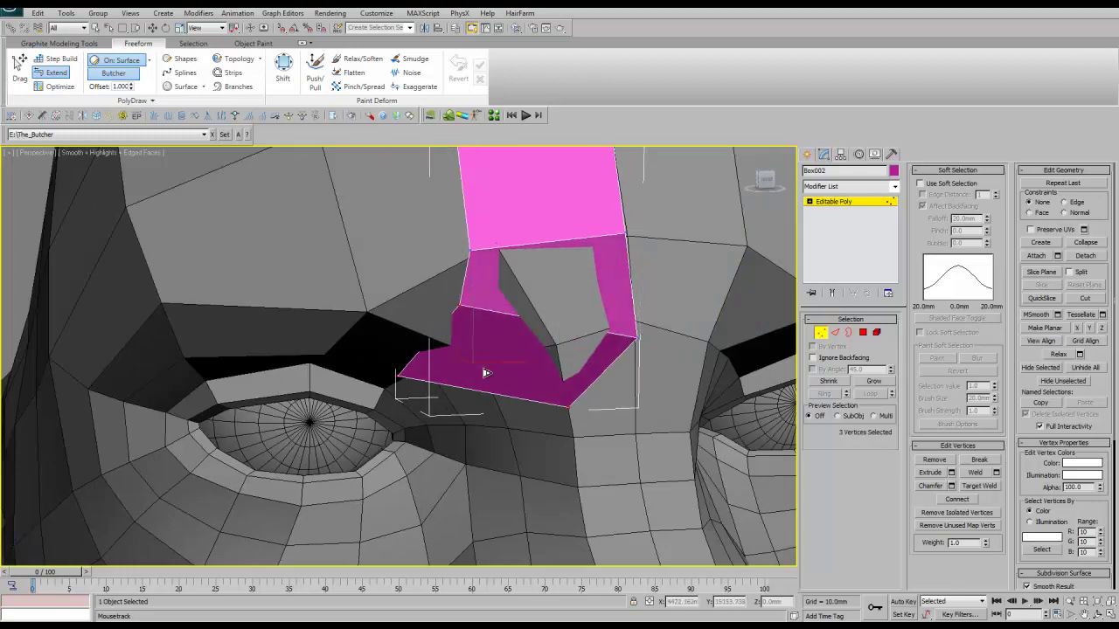
pyautogui.moveTo(399, 379)
pyautogui.mouseDown()
pyautogui.moveTo(332, 353)
pyautogui.moveTo(425, 320)
pyautogui.mouseUp()
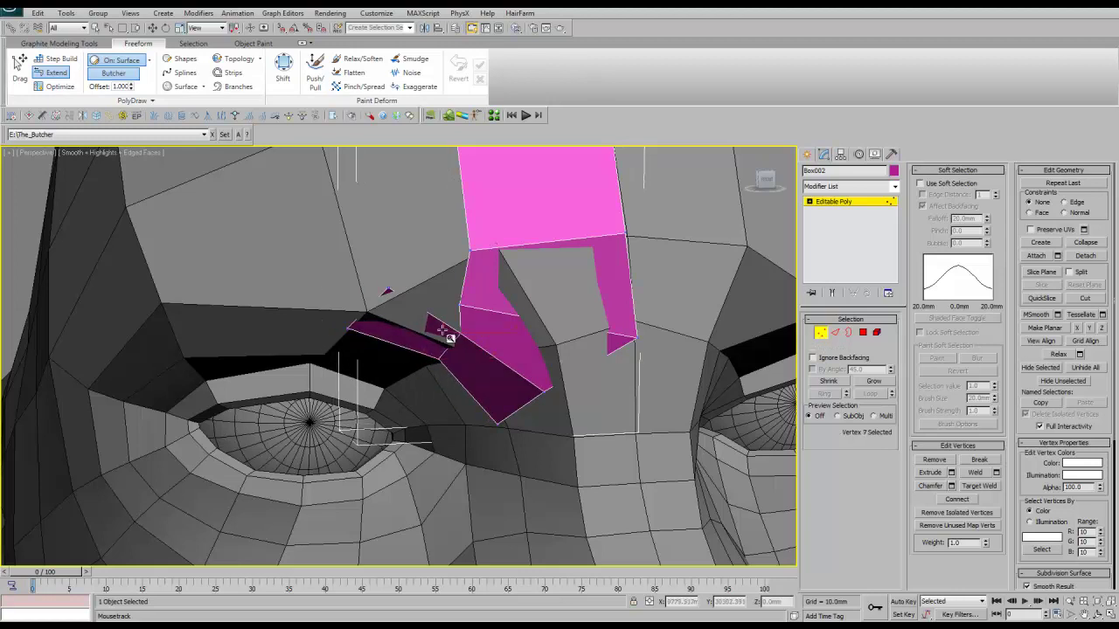
pyautogui.moveTo(458, 229); pyautogui.dragTo(458, 222)
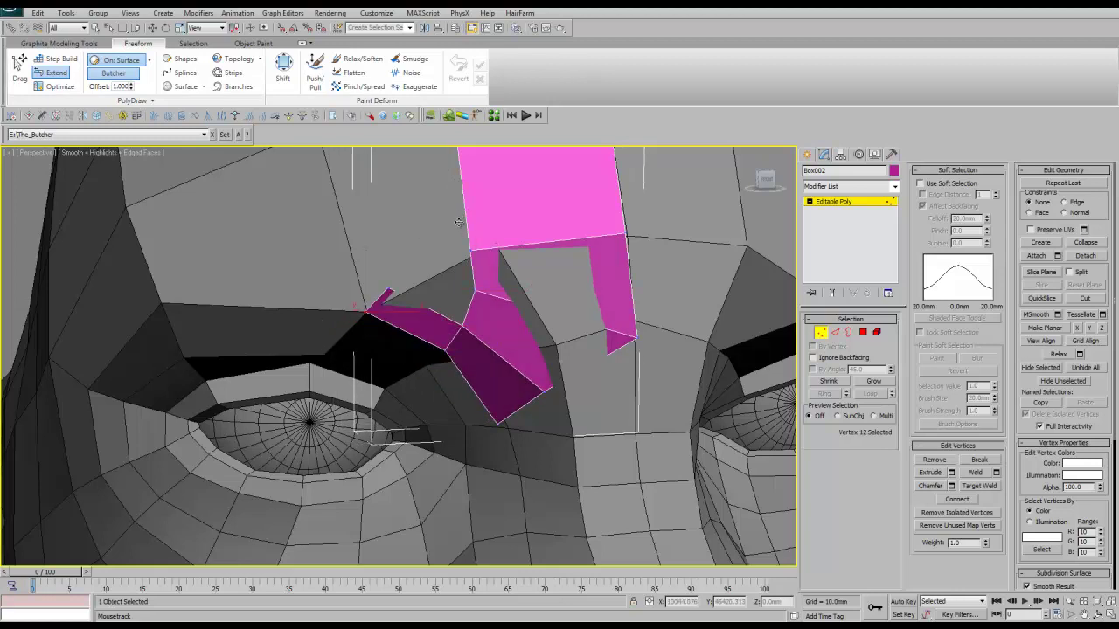
pyautogui.hotkey('ctrl', 'z')
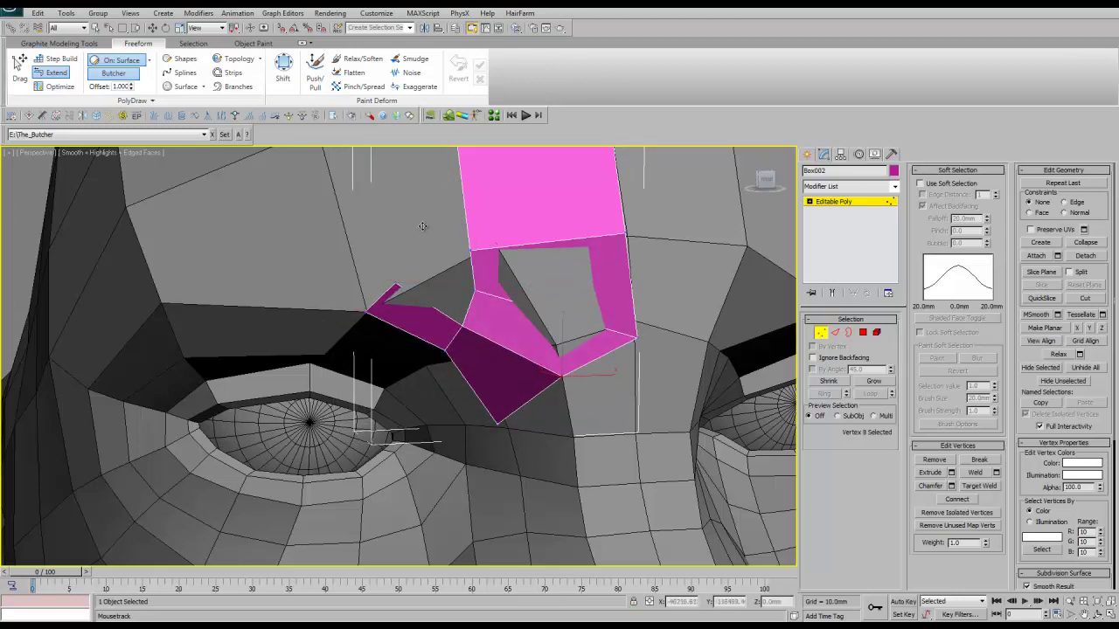
pyautogui.hotkey('ctrl', 'z')
# - Rework the brow polygons with undo and redo, then extend the strip down around the left eye
pyautogui.keyDown('alt'); pyautogui.moveTo(388, 231); pyautogui.dragTo(384, 218, button='middle'); pyautogui.keyUp('alt')
pyautogui.hotkey('ctrl', 'z')
pyautogui.hotkey('ctrl', 'z')
pyautogui.hotkey('shift', 'z')
pyautogui.hotkey('ctrl', 'z')
pyautogui.hotkey('shift', 'z')
pyautogui.hotkey('ctrl', 'z')
pyautogui.hotkey('ctrl', 'z')
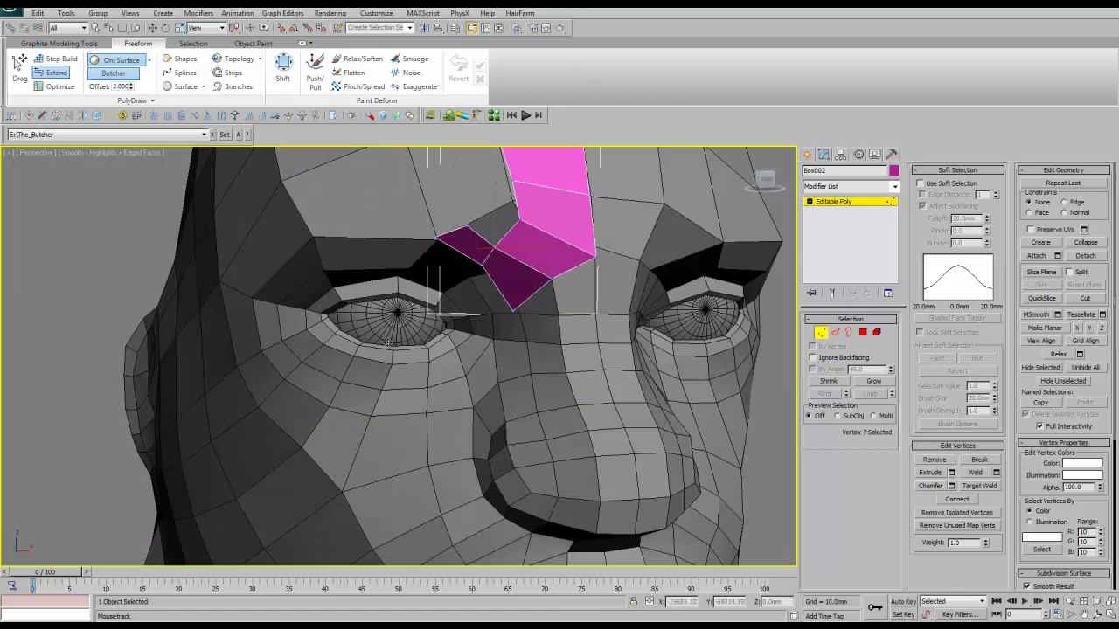
pyautogui.hotkey('ctrl', 'z')
pyautogui.hotkey('ctrl', 'z')
pyautogui.hotkey('ctrl', 'z')
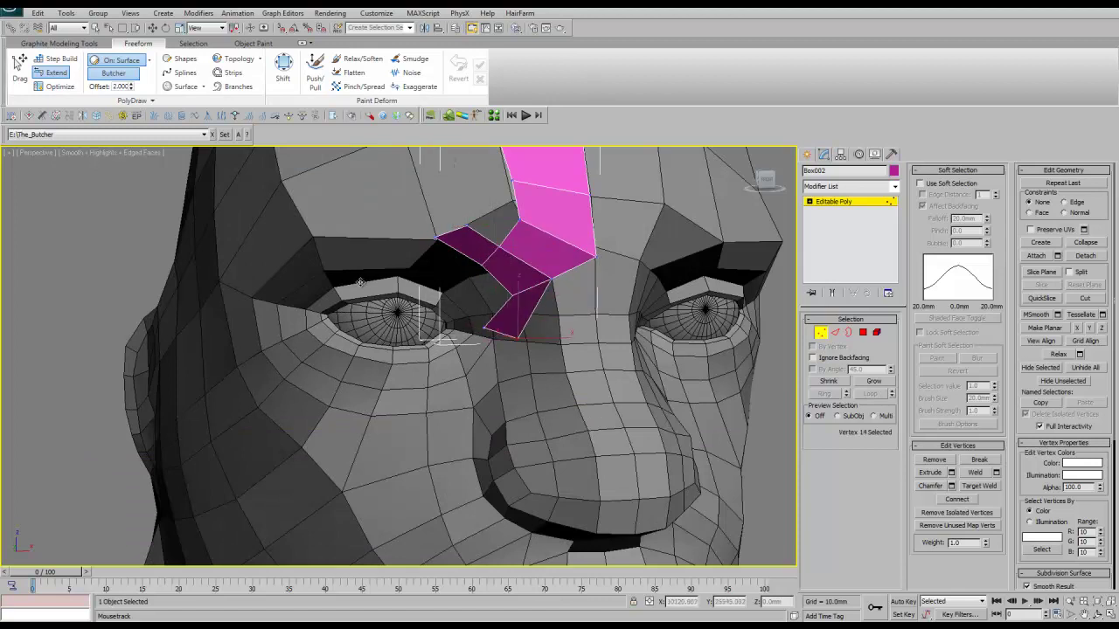
pyautogui.hotkey('ctrl', 'y')
pyautogui.hotkey('ctrl', 'y')
pyautogui.hotkey('ctrl', 'y')
pyautogui.hotkey('ctrl', 'y')
pyautogui.hotkey('ctrl', 'y')
pyautogui.hotkey('ctrl', 'y')
pyautogui.hotkey('ctrl', 'y')
pyautogui.hotkey('ctrl', 'y')
pyautogui.hotkey('ctrl', 'y')
pyautogui.hotkey('ctrl', 'y')
# - Complete the upper eye ring and extend the nose strip down and left
pyautogui.hotkey('ctrl', 'y')
pyautogui.hotkey('ctrl', 'y')
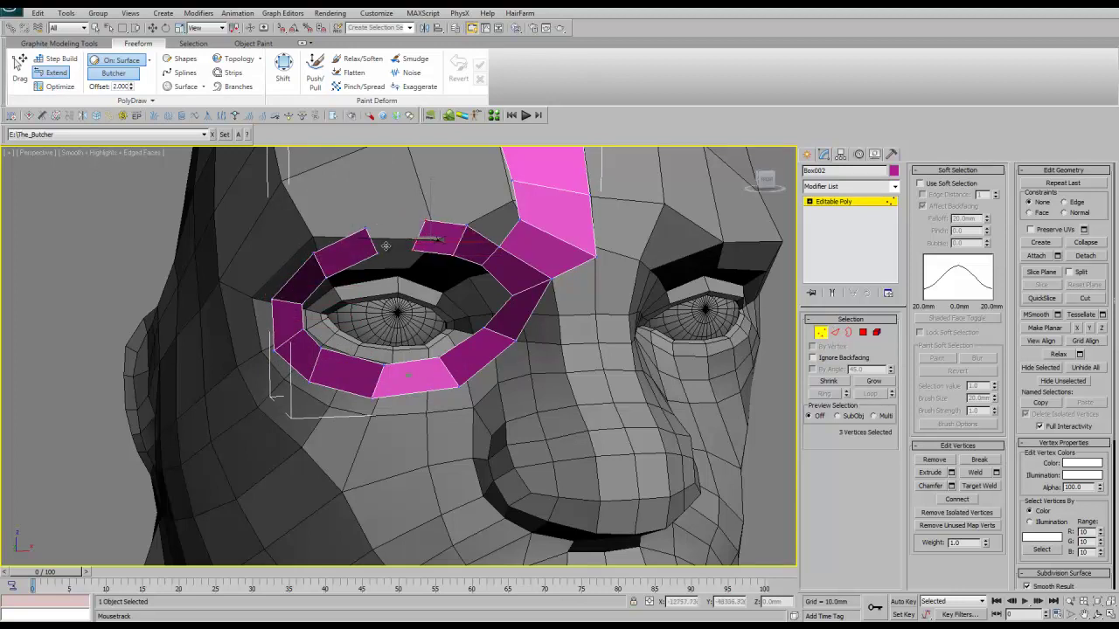
pyautogui.hotkey('ctrl', 'y')
pyautogui.hotkey('ctrl', 'y')
pyautogui.hotkey('ctrl', 'y')
pyautogui.hotkey('ctrl', 'y')
pyautogui.hotkey('ctrl', 'y')
pyautogui.hotkey('ctrl', 'y')
pyautogui.hotkey('ctrl', 'y')
pyautogui.hotkey('ctrl', 'y')
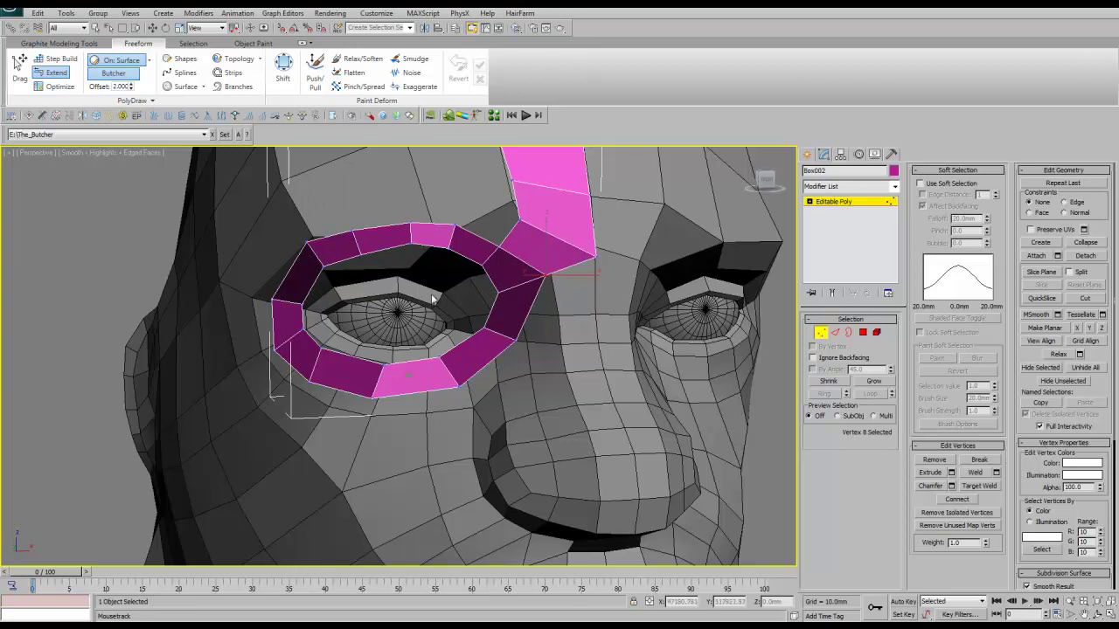
pyautogui.hotkey('ctrl', 'y')
pyautogui.hotkey('ctrl', 'y')
pyautogui.hotkey('ctrl', 'y')
pyautogui.hotkey('ctrl', 'y')
pyautogui.hotkey('ctrl', 'y')
pyautogui.hotkey('ctrl', 'y')
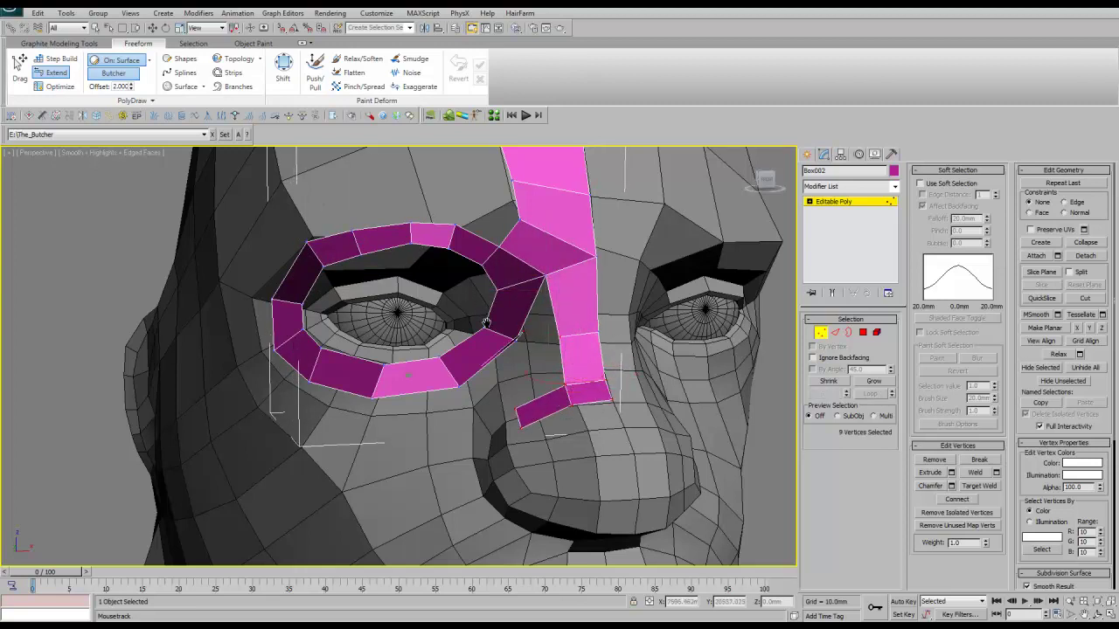
pyautogui.hotkey('ctrl', 'y')
pyautogui.hotkey('ctrl', 'y')
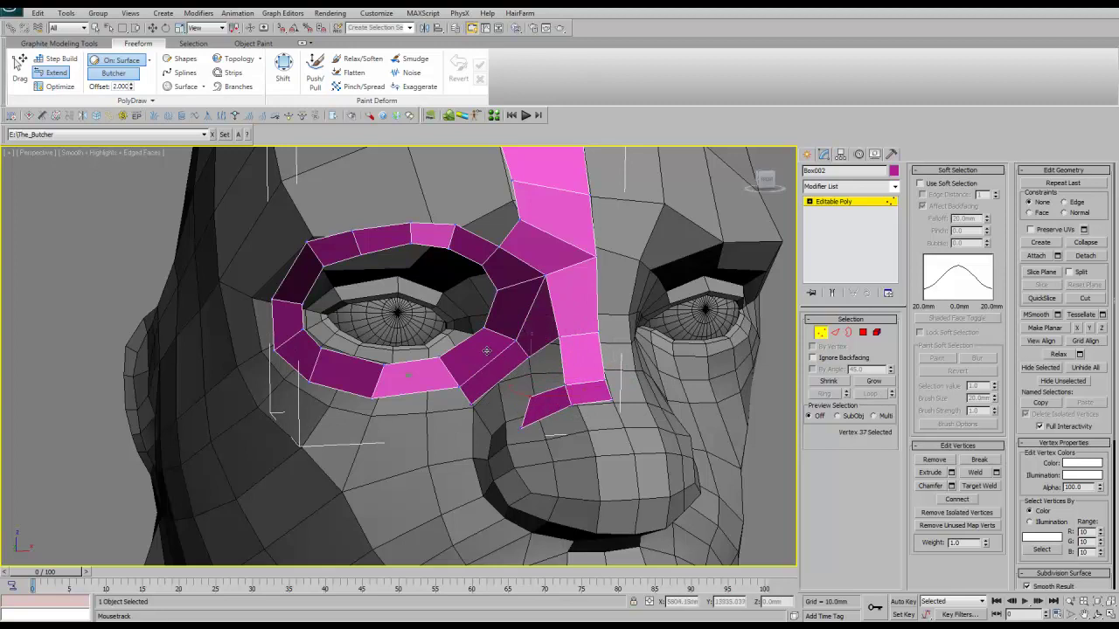
pyautogui.hotkey('ctrl', 'y')
# - Add a row of polygons underneath the eye ring
pyautogui.scroll(3, 289, 542)
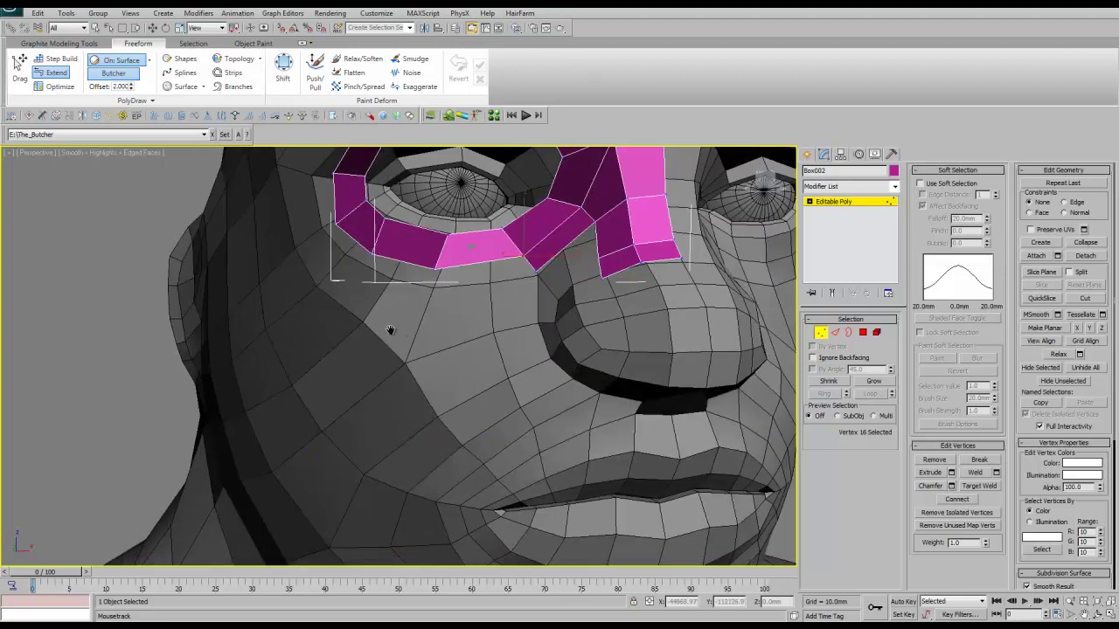
pyautogui.hotkey('ctrl', 'y')
pyautogui.hotkey('ctrl', 'y')
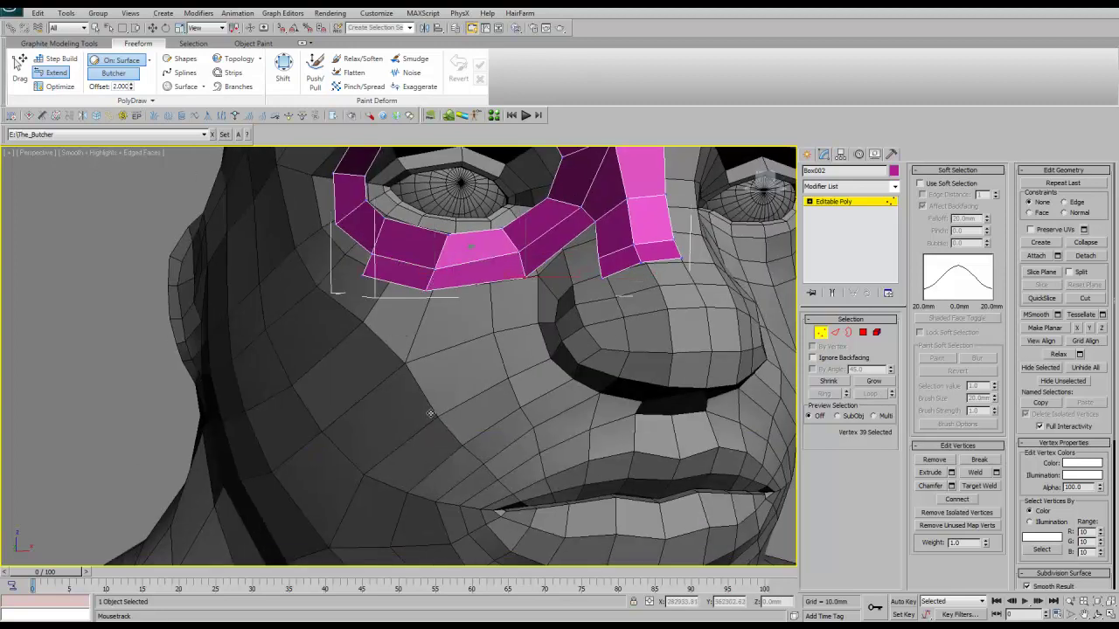
pyautogui.hotkey('ctrl', 'y')
pyautogui.hotkey('ctrl', 'y')
pyautogui.hotkey('ctrl', 'y')
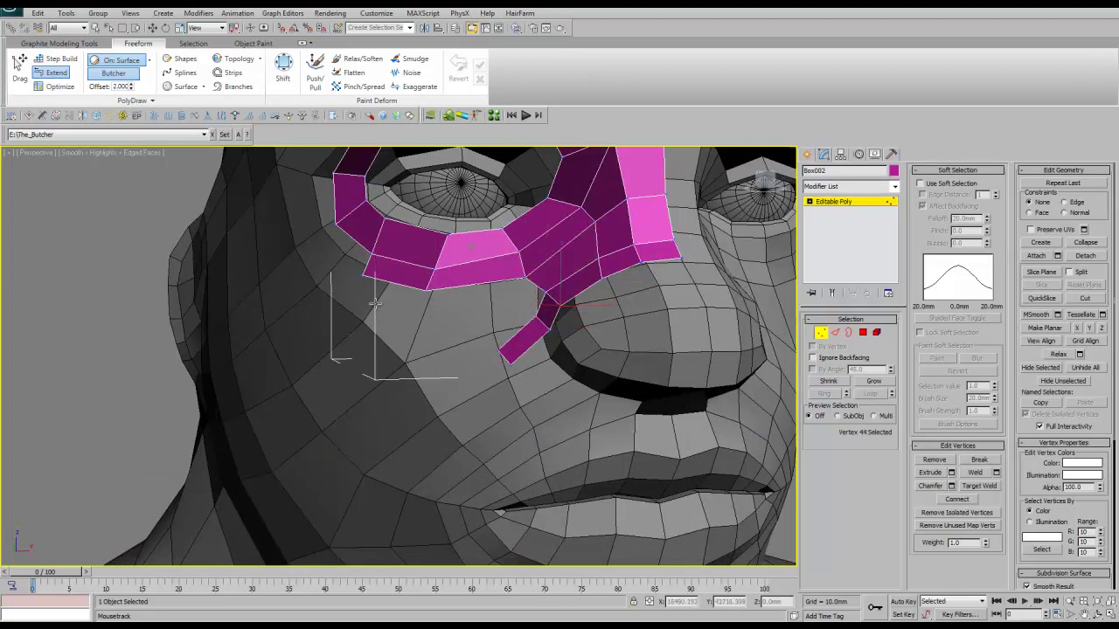
pyautogui.moveTo(401, 257); pyautogui.dragTo(404, 290, button='middle')
pyautogui.hotkey('ctrl', 'y')
# - Extend the lower strip down the cheek near the nose and branch new quads off it
pyautogui.click(425, 353)
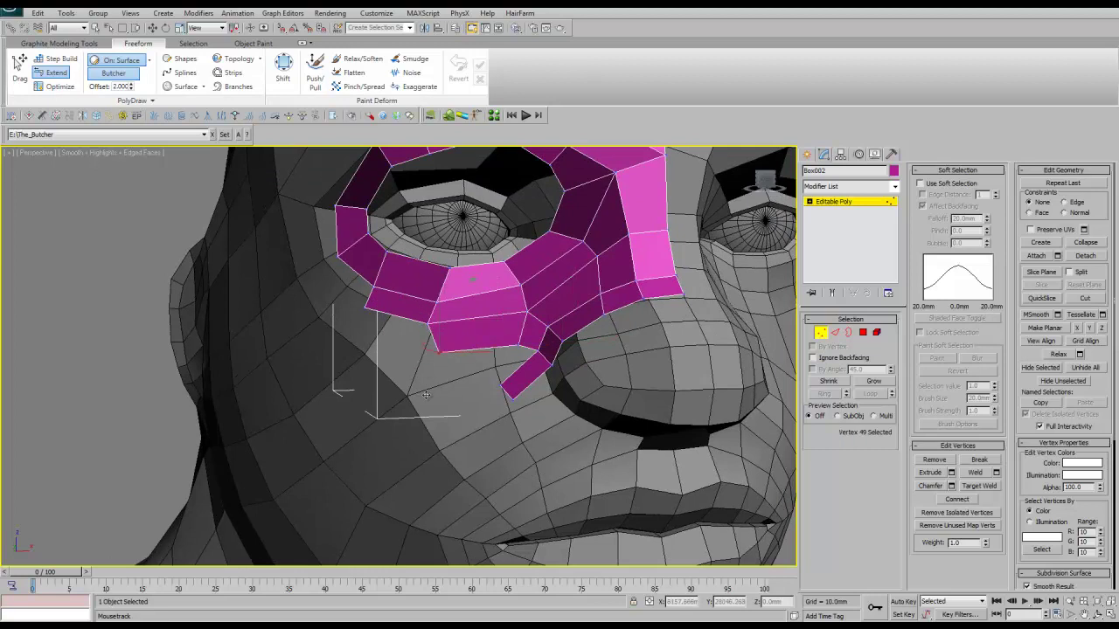
pyautogui.moveTo(425, 517)
pyautogui.mouseDown(button='middle')
pyautogui.moveTo(425, 430)
pyautogui.moveTo(464, 342)
pyautogui.mouseUp(button='middle')
pyautogui.hotkey('ctrl', 'y')
pyautogui.hotkey('ctrl', 'y')
pyautogui.hotkey('ctrl', 'y')
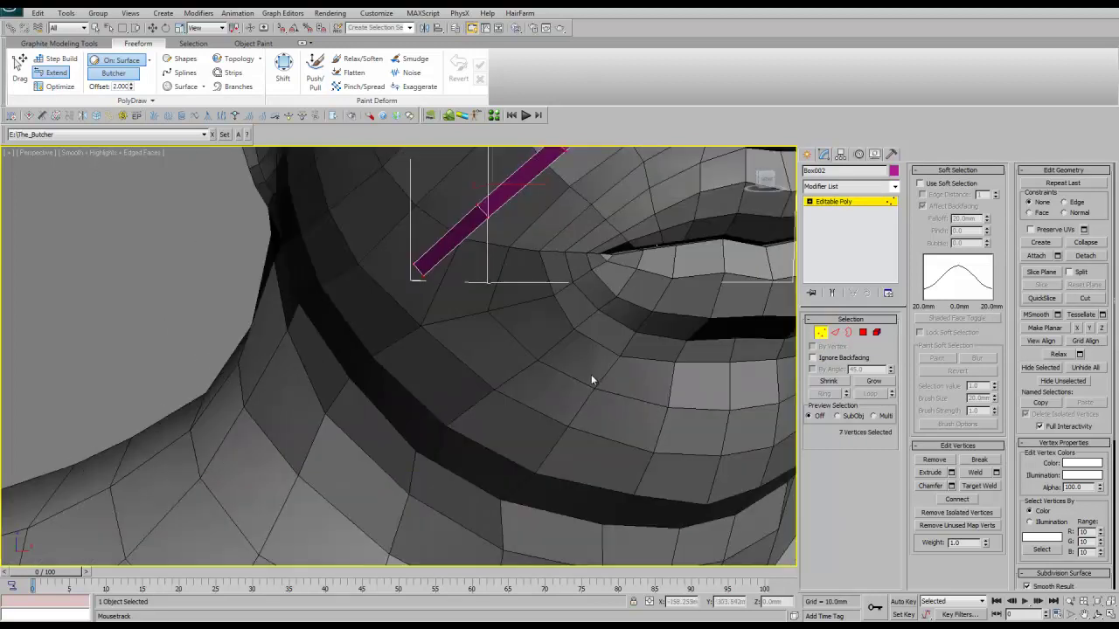
pyautogui.hotkey('ctrl', 'y')
pyautogui.moveTo(594, 372); pyautogui.dragTo(579, 381, button='middle')
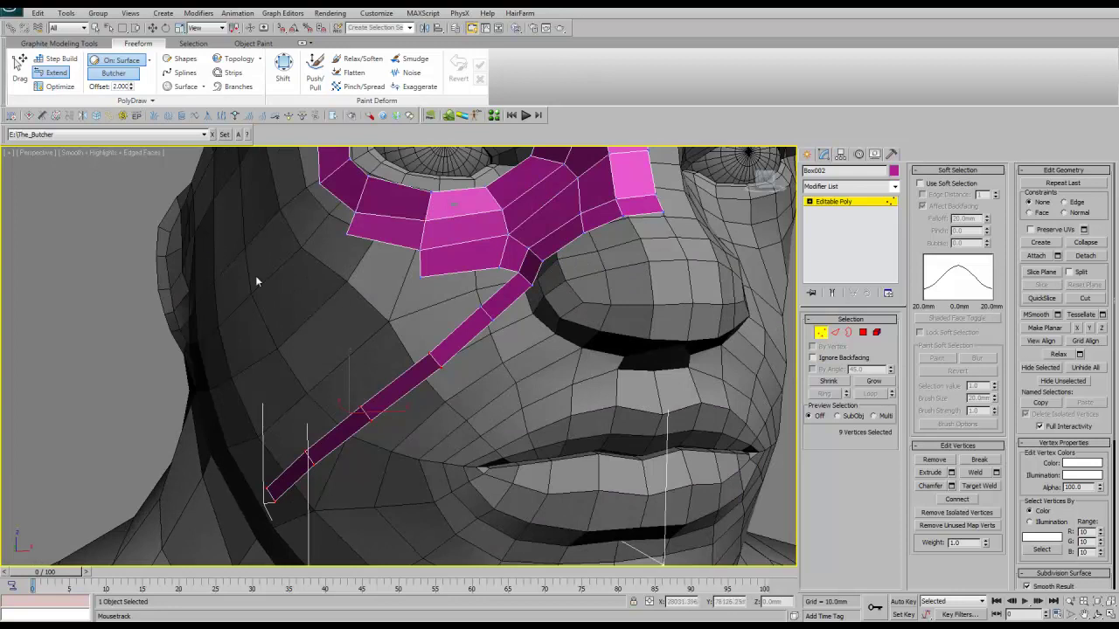
pyautogui.hotkey('ctrl', 'z')
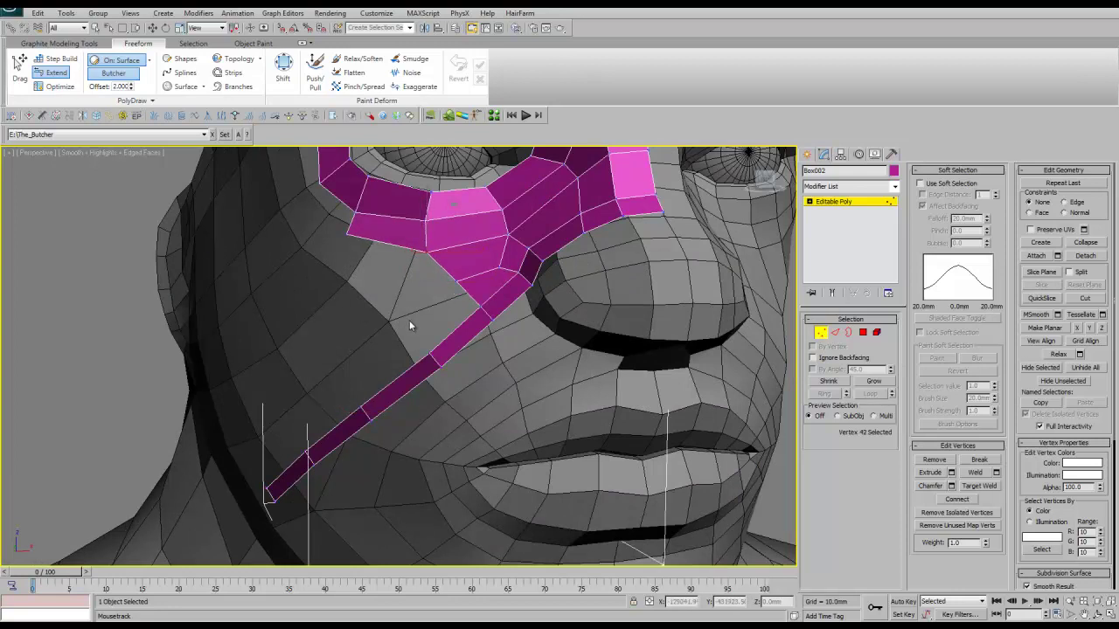
pyautogui.click(409, 321)
# - Extend the strip down toward the neck and add a quad at its lower-left end
pyautogui.moveTo(539, 219)
pyautogui.keyDown('alt'); pyautogui.mouseDown(button='middle')
pyautogui.moveTo(532, 296)
pyautogui.moveTo(382, 367)
pyautogui.mouseUp(button='middle'); pyautogui.keyUp('alt')
pyautogui.moveTo(382, 367)
pyautogui.mouseDown()
pyautogui.moveTo(381, 398)
pyautogui.moveTo(531, 470)
pyautogui.mouseUp()
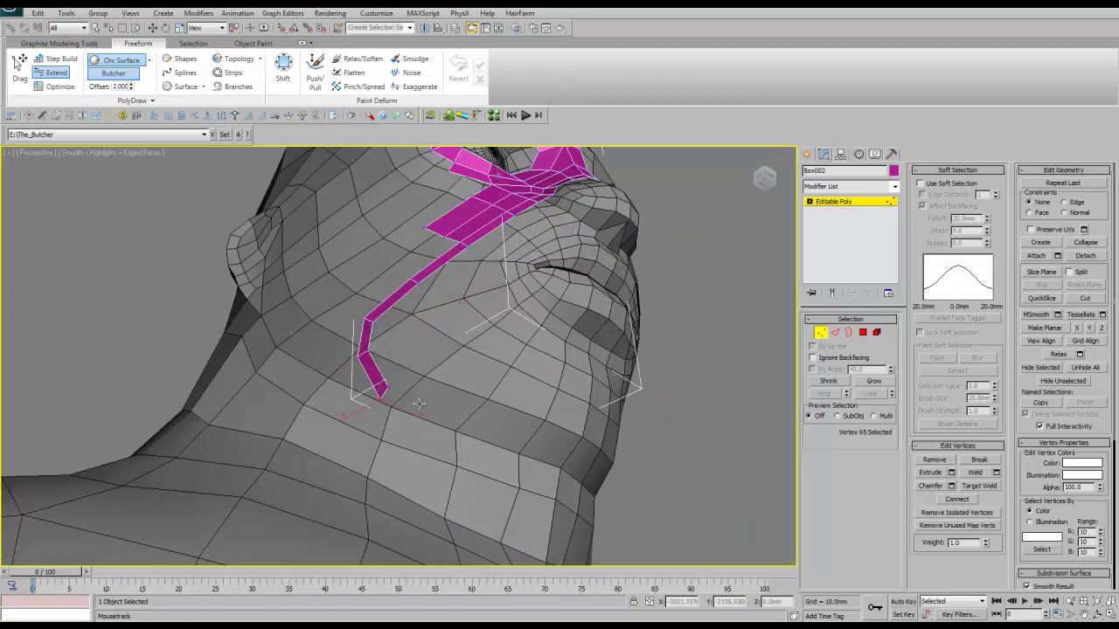
pyautogui.moveTo(447, 404); pyautogui.dragTo(537, 481)
pyautogui.keyDown('alt'); pyautogui.moveTo(536, 481); pyautogui.dragTo(471, 407, button='middle'); pyautogui.keyUp('alt')
pyautogui.scroll(5, 471, 408)
pyautogui.moveTo(476, 472); pyautogui.dragTo(365, 457)
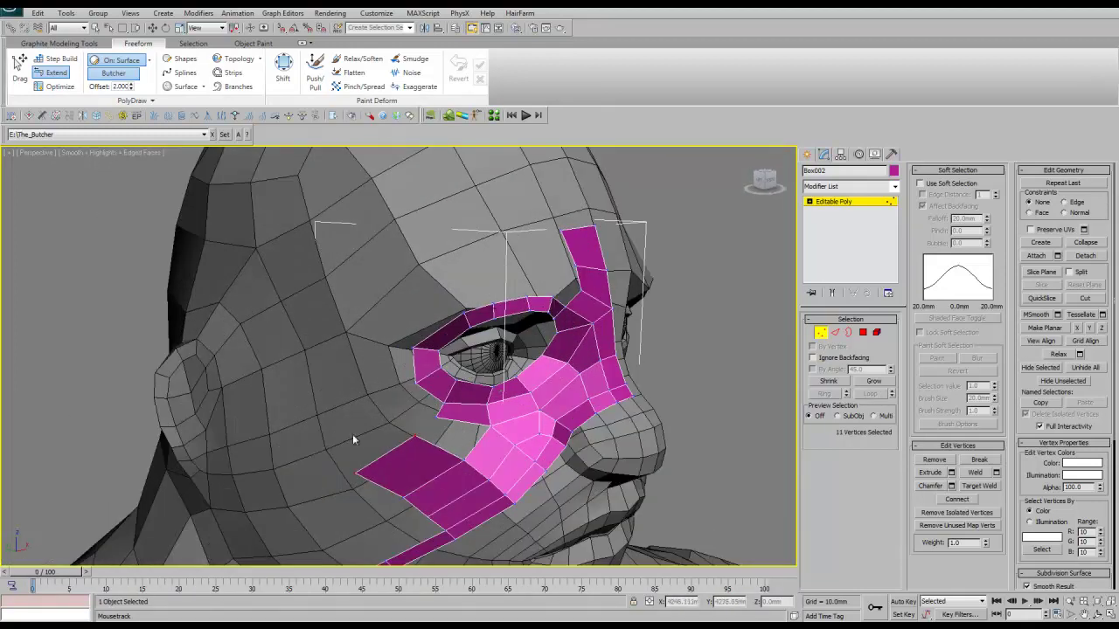
# - Bridge the lower strip to the eye ring with quads along the ring's outer and left edges
pyautogui.click(463, 439)
pyautogui.click(488, 477)
pyautogui.click(379, 394)
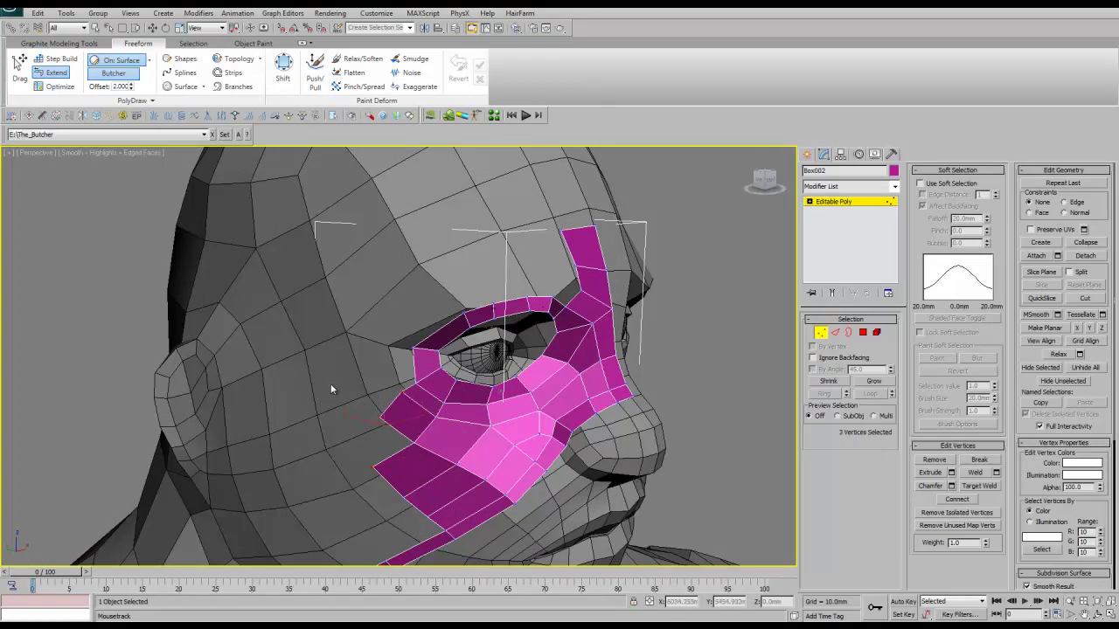
pyautogui.click(366, 374)
pyautogui.hotkey('ctrl', 'z')
pyautogui.click(444, 367)
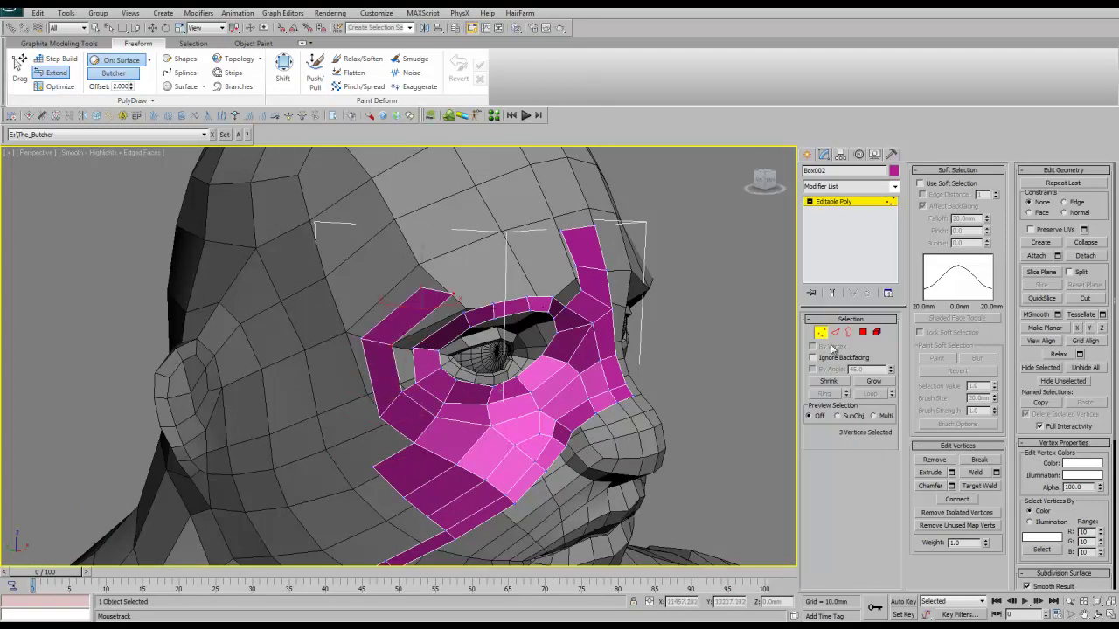
pyautogui.click(441, 365)
pyautogui.click(441, 372)
pyautogui.keyDown('alt'); pyautogui.moveTo(441, 374); pyautogui.dragTo(428, 391, button='middle'); pyautogui.keyUp('alt')
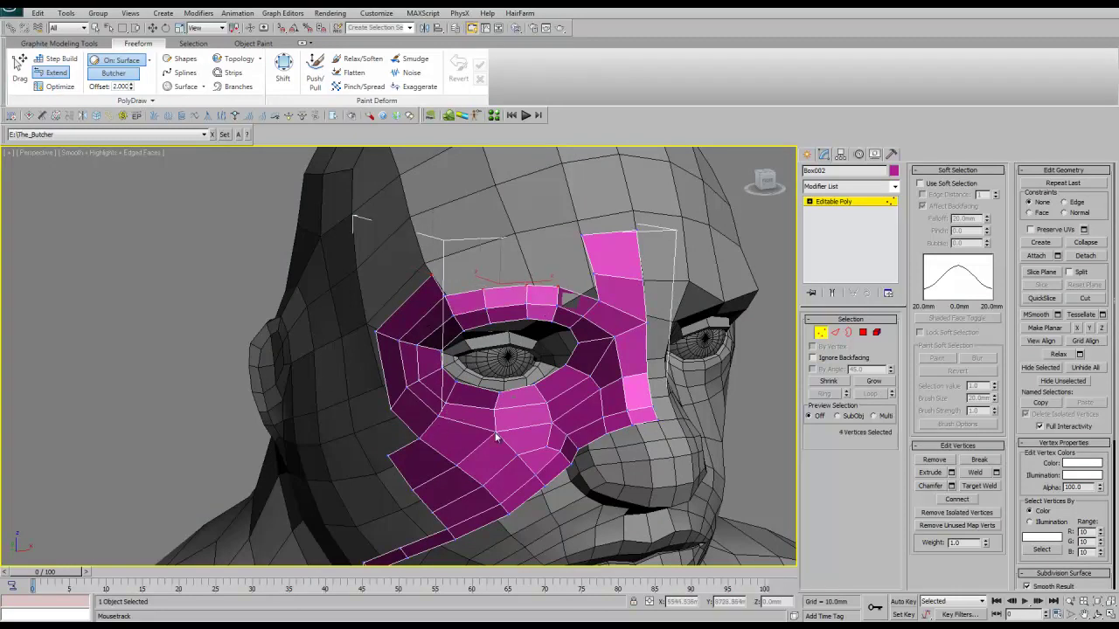
# - From a close cheek-and-nose view, add a vertex near the brow strip
pyautogui.keyDown('alt'); pyautogui.moveTo(463, 415); pyautogui.dragTo(463, 414, button='middle'); pyautogui.keyUp('alt')
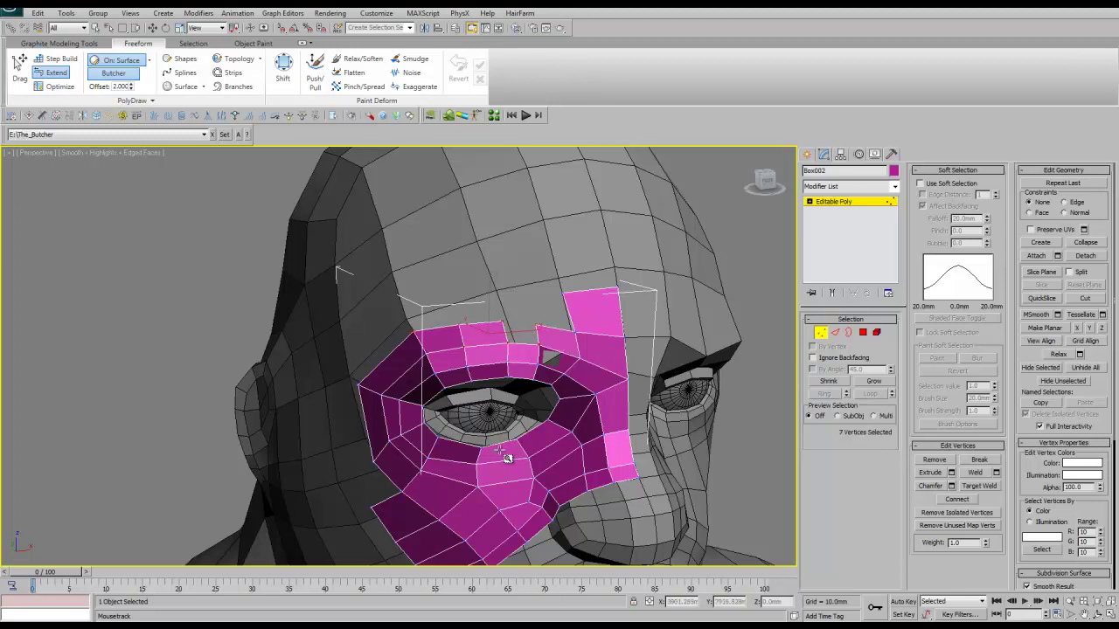
pyautogui.keyDown('alt'); pyautogui.moveTo(507, 458); pyautogui.dragTo(455, 359, button='middle'); pyautogui.keyUp('alt')
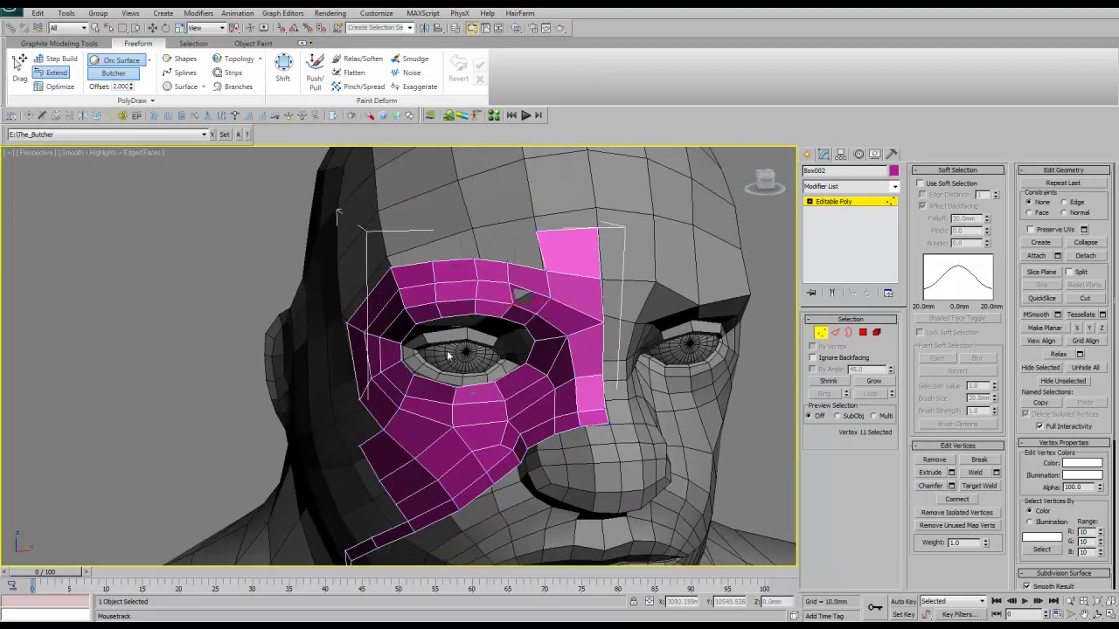
pyautogui.keyDown('alt'); pyautogui.moveTo(368, 361); pyautogui.dragTo(502, 276, button='middle'); pyautogui.keyUp('alt')
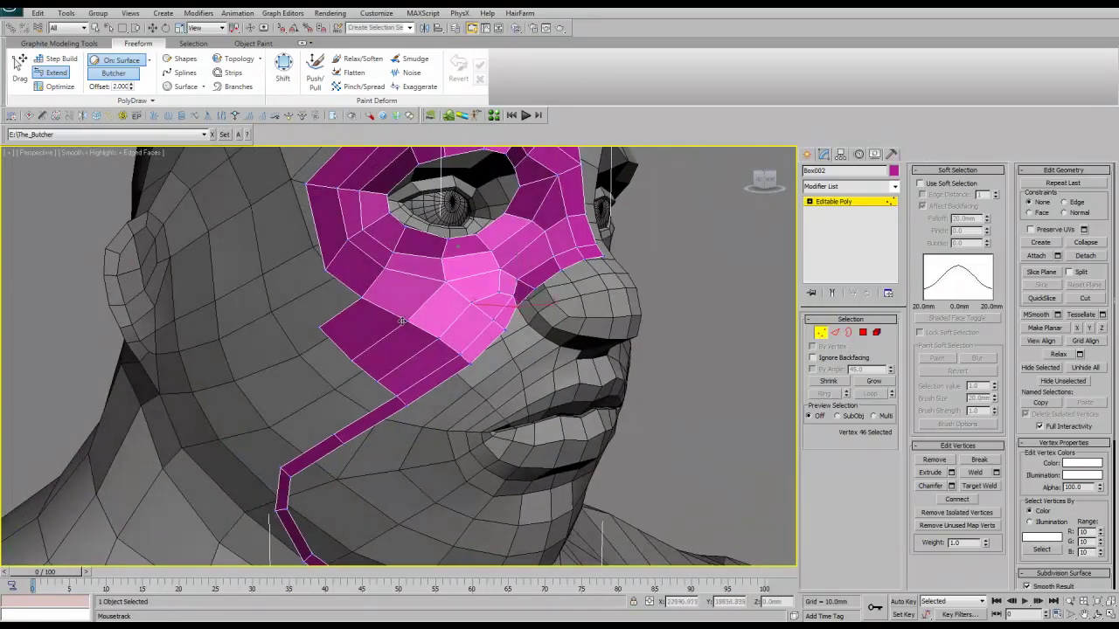
pyautogui.click(356, 328)
# - Frame the neck and fill polygons between the neck strip and the neck ring
pyautogui.scroll(-5, 302, 363)
pyautogui.moveTo(302, 364); pyautogui.dragTo(324, 262, button='middle')
pyautogui.scroll(3, 324, 341)
pyautogui.moveTo(379, 370)
pyautogui.mouseDown()
pyautogui.moveTo(374, 312)
pyautogui.moveTo(264, 394)
pyautogui.mouseUp()
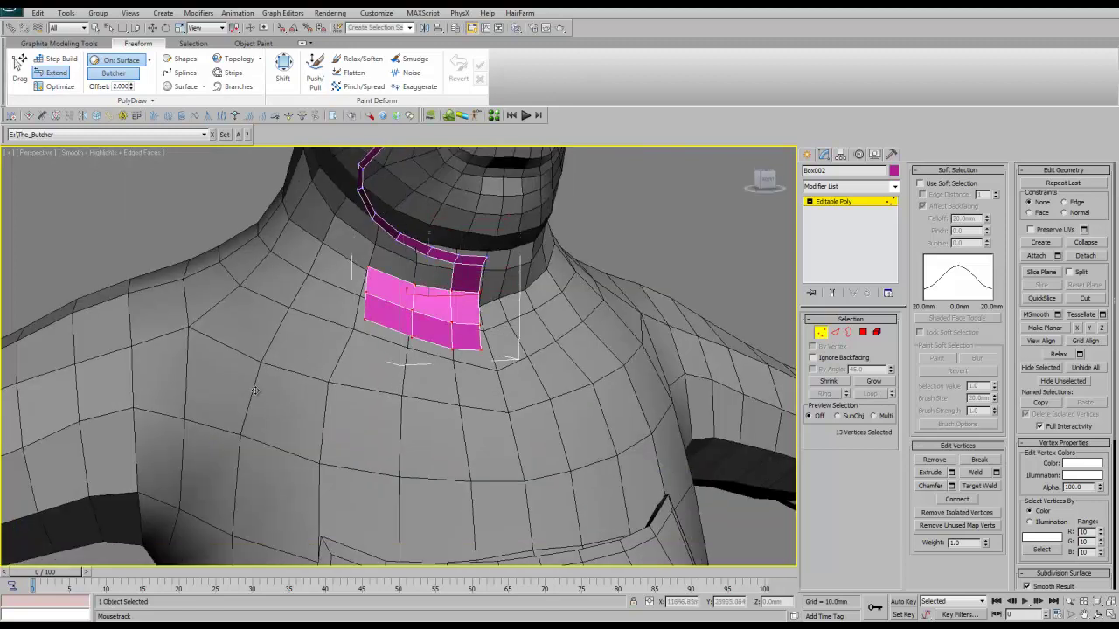
pyautogui.moveTo(385, 280); pyautogui.dragTo(404, 254)
pyautogui.moveTo(437, 288); pyautogui.dragTo(404, 363)
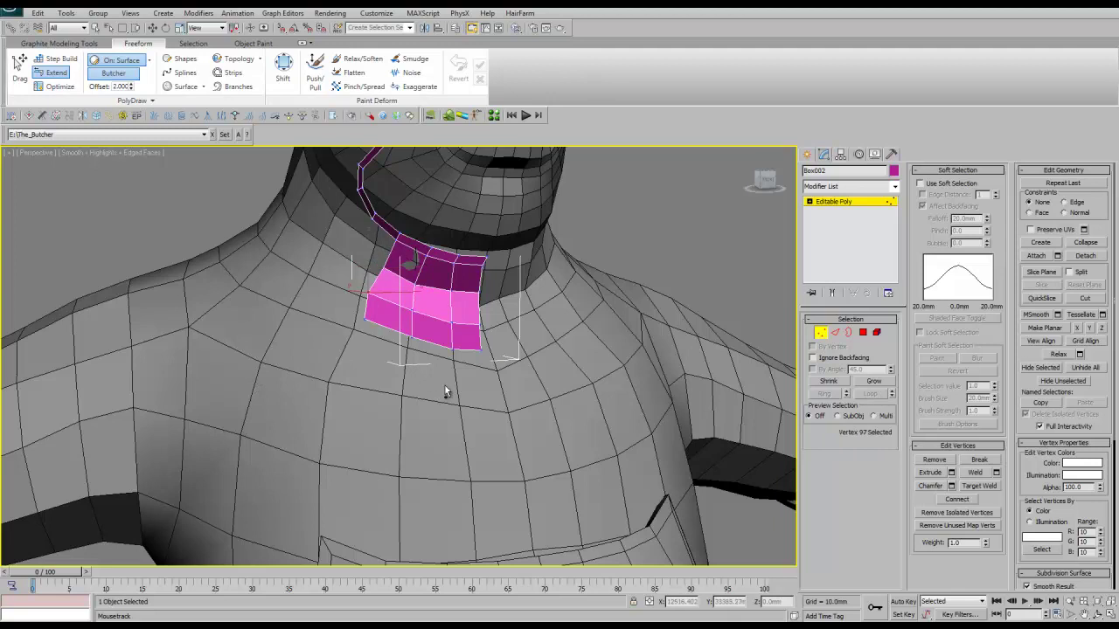
# - Extend the neck patch to the left with more polygons beside the neck strip
pyautogui.moveTo(365, 302); pyautogui.dragTo(293, 247)
pyautogui.moveTo(354, 266); pyautogui.dragTo(315, 235)
pyautogui.moveTo(380, 289); pyautogui.dragTo(350, 258)
pyautogui.moveTo(363, 262); pyautogui.dragTo(376, 311, button='middle')
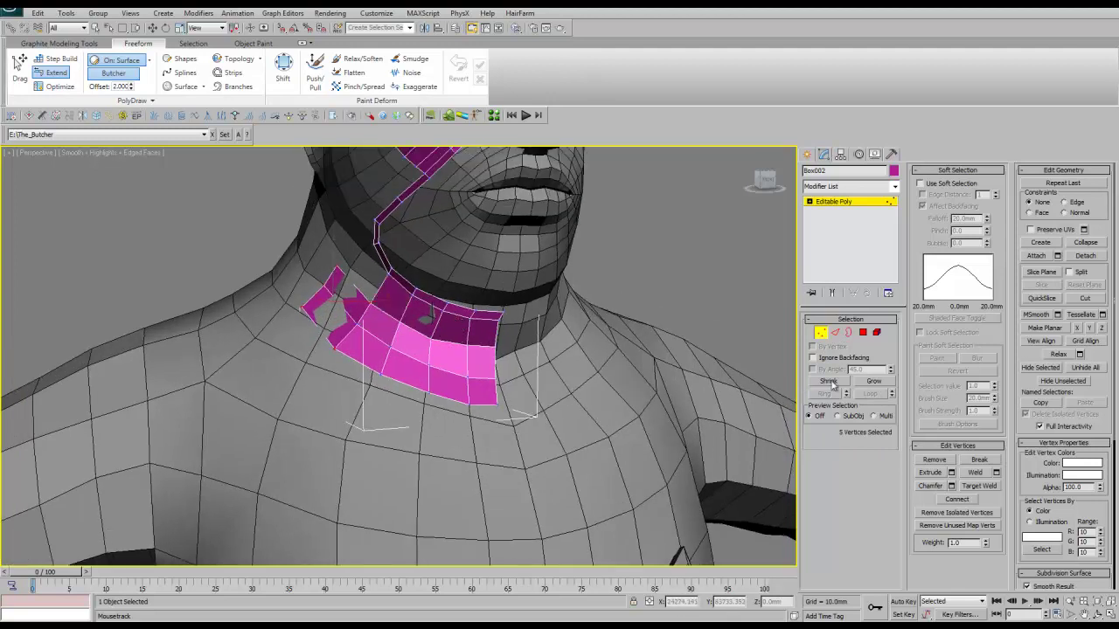
pyautogui.moveTo(367, 280); pyautogui.dragTo(345, 249)
pyautogui.moveTo(337, 297); pyautogui.dragTo(291, 313)
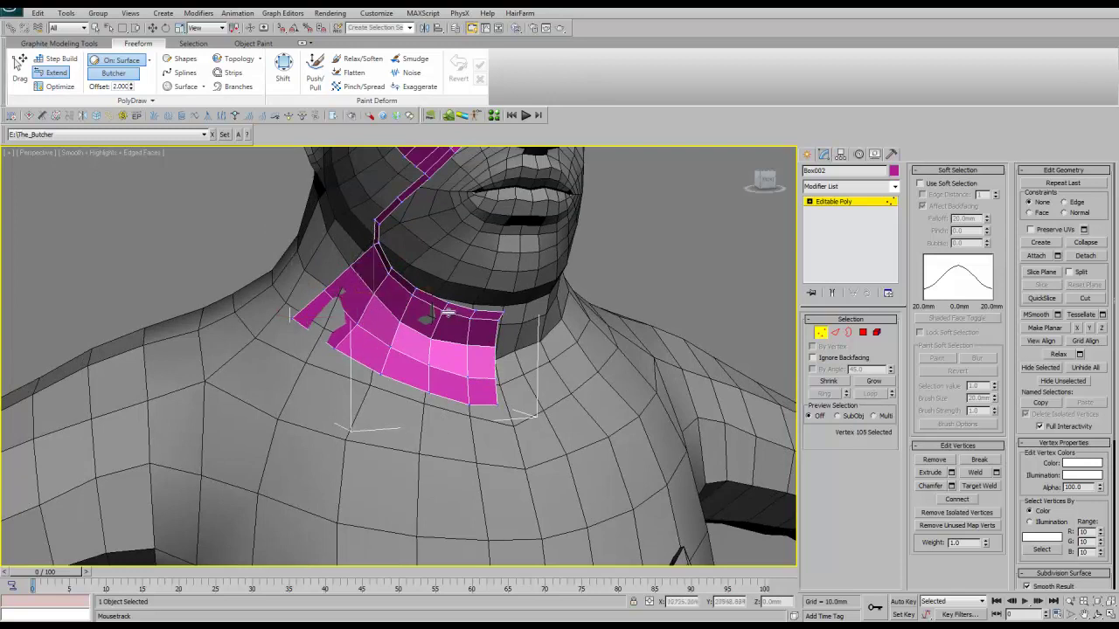
# - From a side view, draw a strip up the jaw and widen it into a continuous band
pyautogui.keyDown('alt'); pyautogui.moveTo(449, 323); pyautogui.dragTo(471, 313, button='middle'); pyautogui.keyUp('alt')
pyautogui.moveTo(471, 313); pyautogui.dragTo(444, 377)
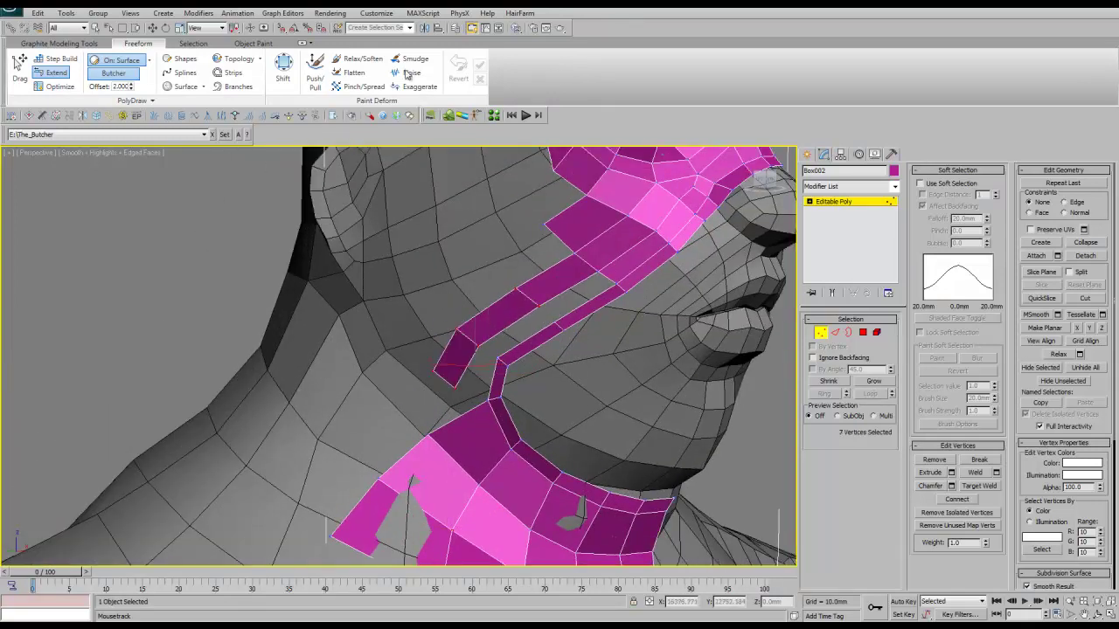
pyautogui.moveTo(419, 299)
pyautogui.mouseDown()
pyautogui.moveTo(452, 299)
pyautogui.moveTo(433, 415)
pyautogui.mouseUp()
# - From a side view of the jaw, extend new rows of quads leftward and upward off the band's edge
pyautogui.scroll(-2, 542, 354)
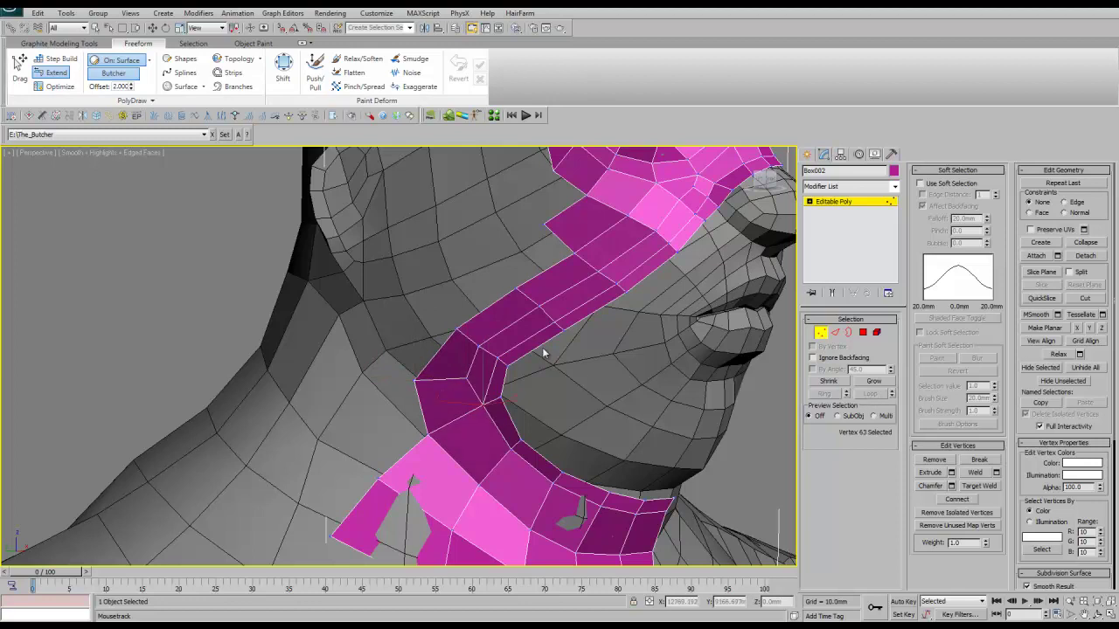
pyautogui.keyDown('alt'); pyautogui.moveTo(542, 354); pyautogui.dragTo(533, 332, button='middle'); pyautogui.keyUp('alt')
pyautogui.scroll(3, 534, 324)
pyautogui.keyDown('shift'); pyautogui.moveTo(535, 324); pyautogui.dragTo(488, 309); pyautogui.keyUp('shift')
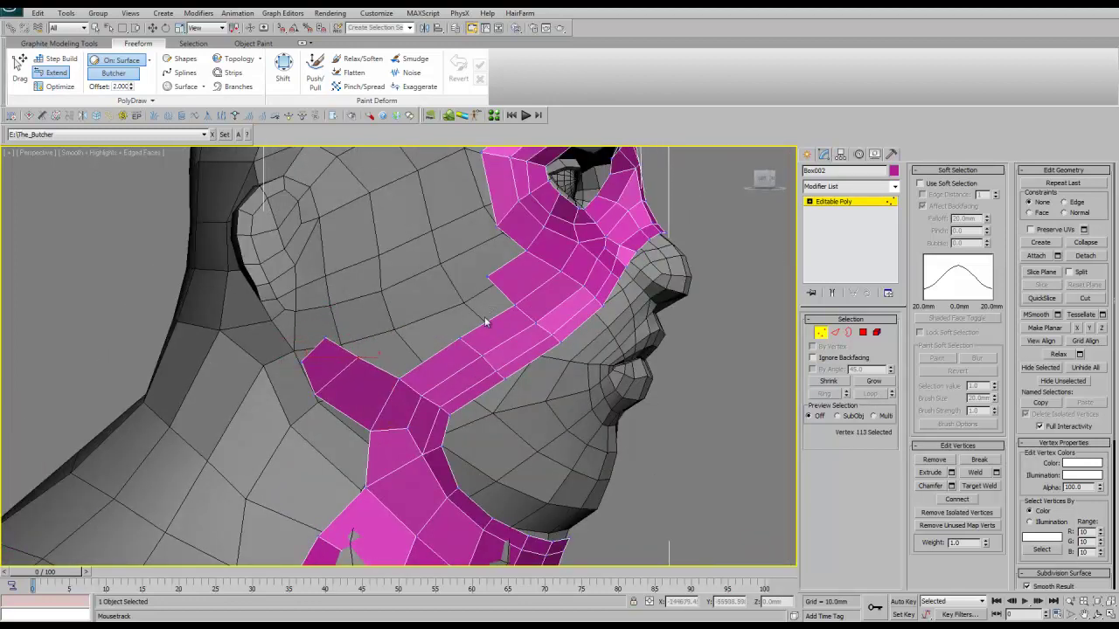
pyautogui.keyDown('shift'); pyautogui.moveTo(358, 356); pyautogui.dragTo(382, 297); pyautogui.keyUp('shift')
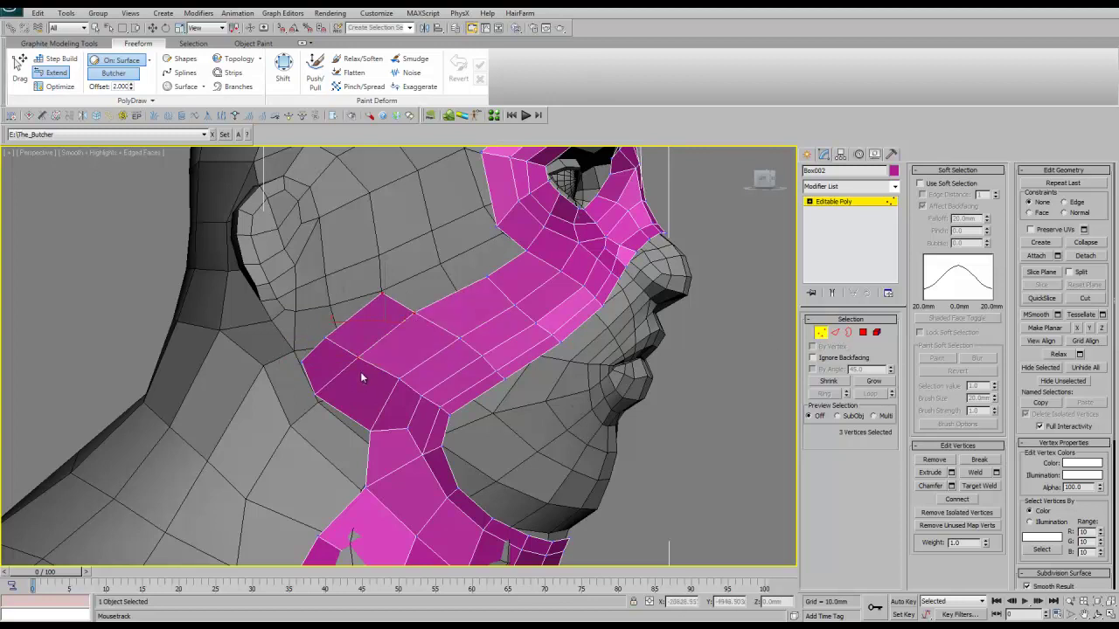
pyautogui.keyDown('alt'); pyautogui.moveTo(361, 383); pyautogui.dragTo(521, 417, button='middle'); pyautogui.keyUp('alt')
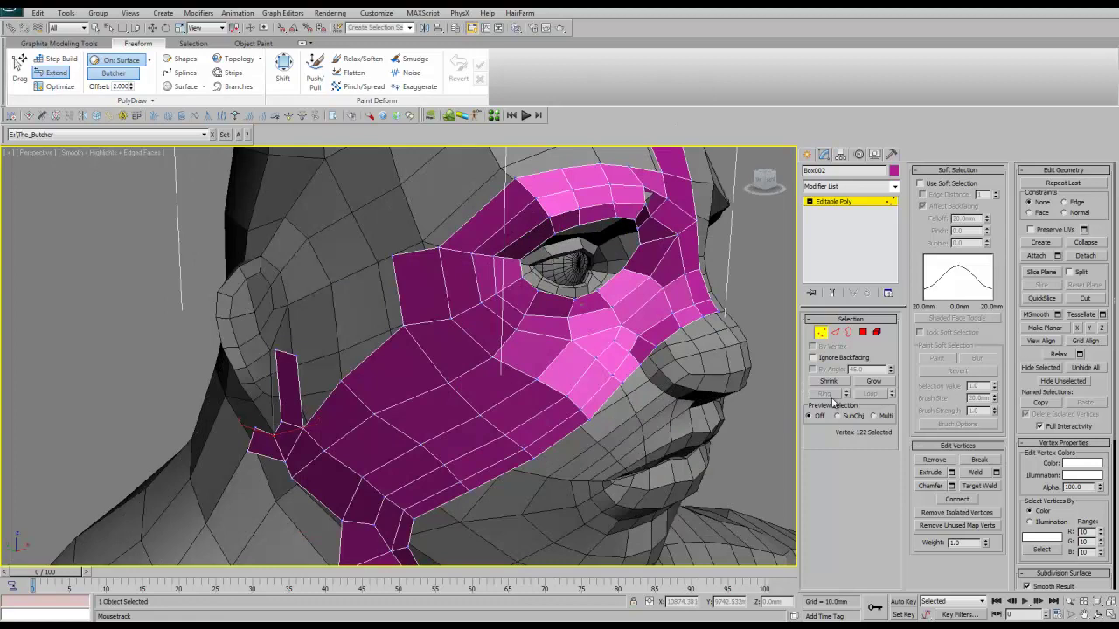
# - From a near-frontal view, fill the brow gap between the two magenta columns
pyautogui.keyDown('alt'); pyautogui.moveTo(482, 442); pyautogui.dragTo(560, 448, button='middle'); pyautogui.keyUp('alt')
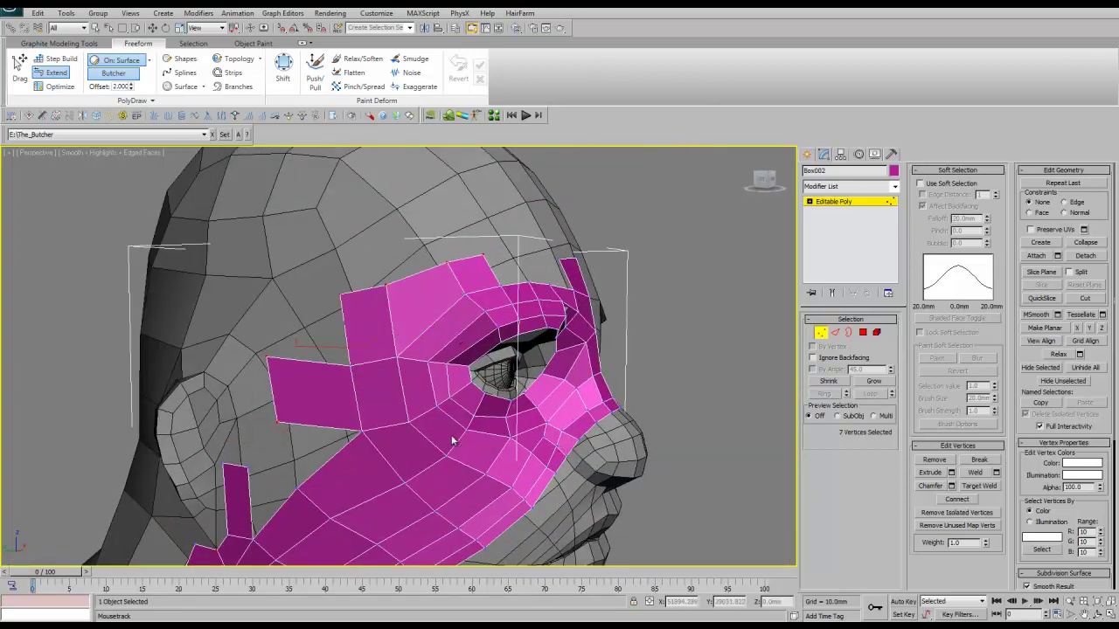
pyautogui.keyDown('alt'); pyautogui.moveTo(455, 443); pyautogui.dragTo(453, 434, button='middle'); pyautogui.keyUp('alt')
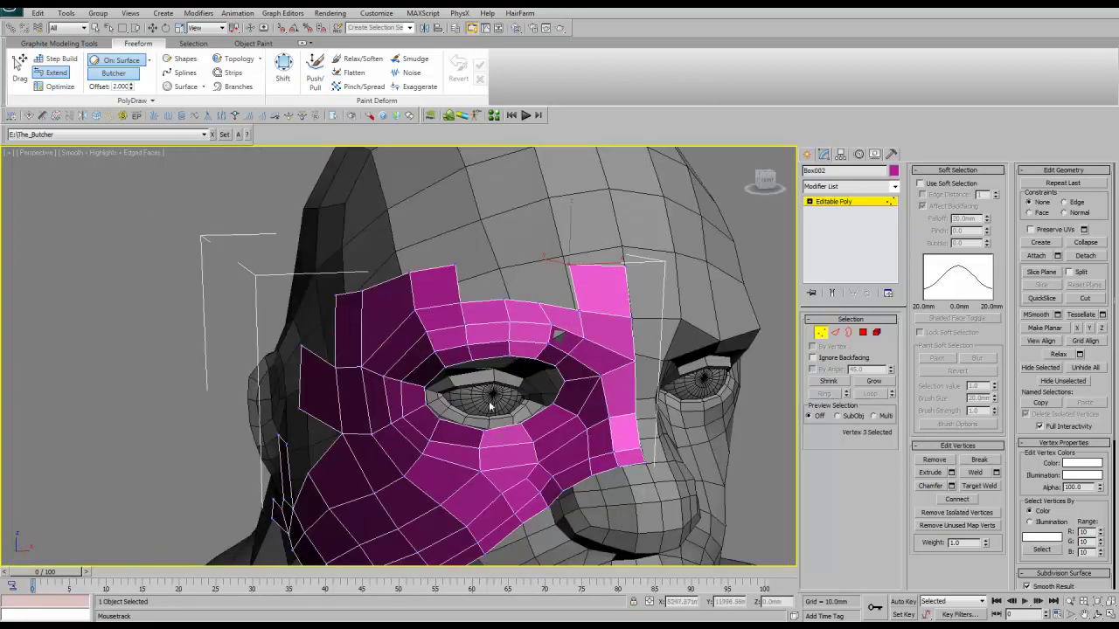
pyautogui.keyDown('shift'); pyautogui.moveTo(463, 281); pyautogui.dragTo(563, 280); pyautogui.keyUp('shift')
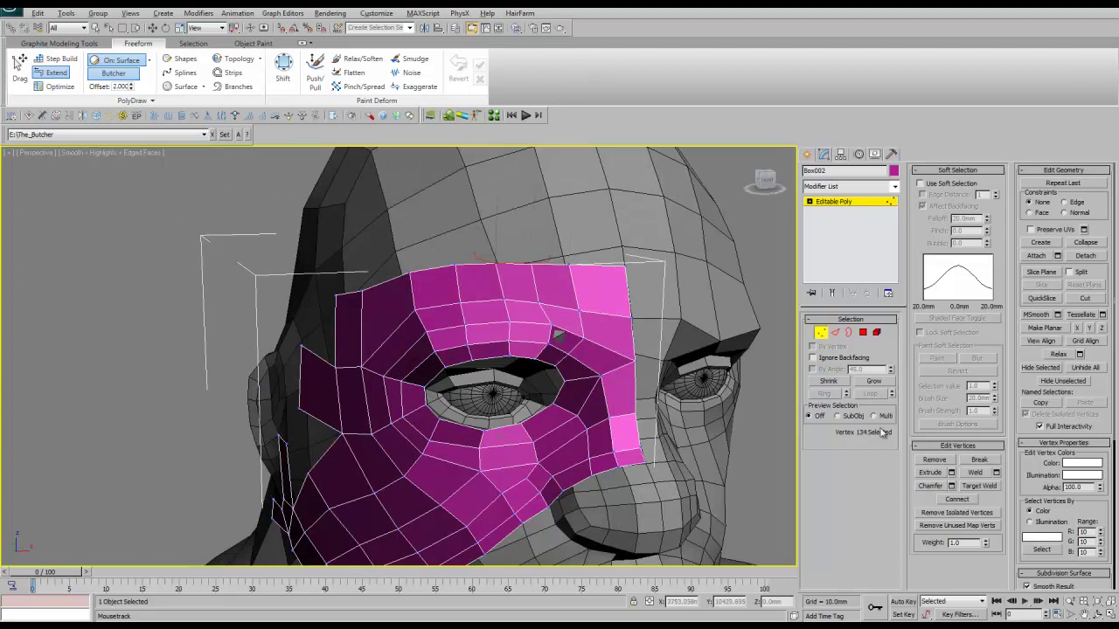
# - Move a cheek vertex down to meet the strip and fill the gap by the upper flap
pyautogui.keyDown('alt'); pyautogui.moveTo(423, 395); pyautogui.dragTo(611, 393, button='middle'); pyautogui.keyUp('alt')
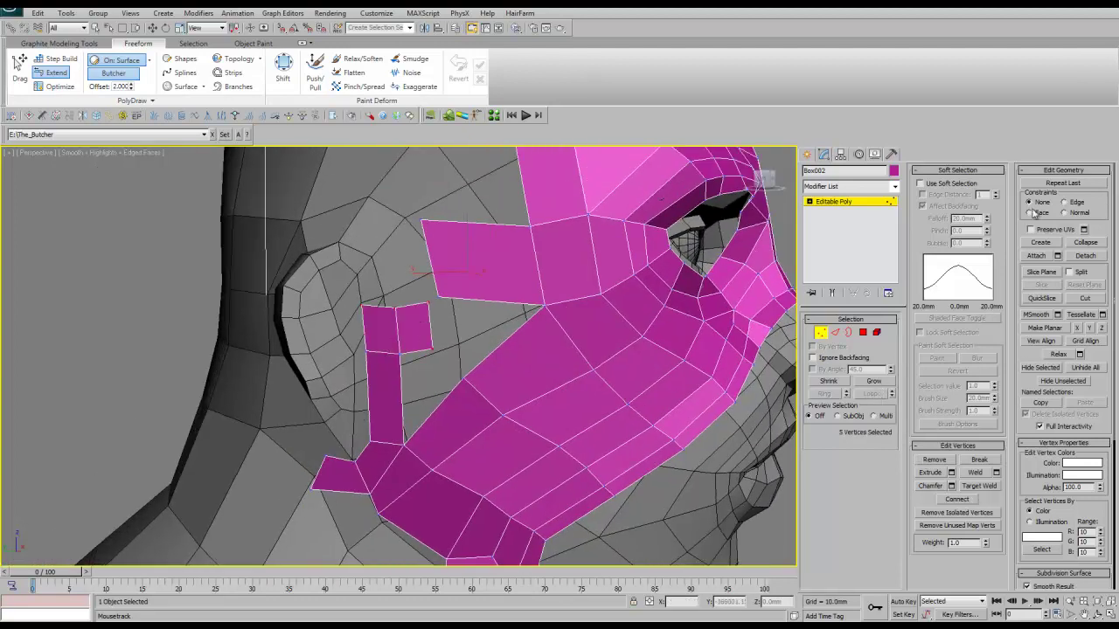
pyautogui.moveTo(428, 275); pyautogui.dragTo(427, 302)
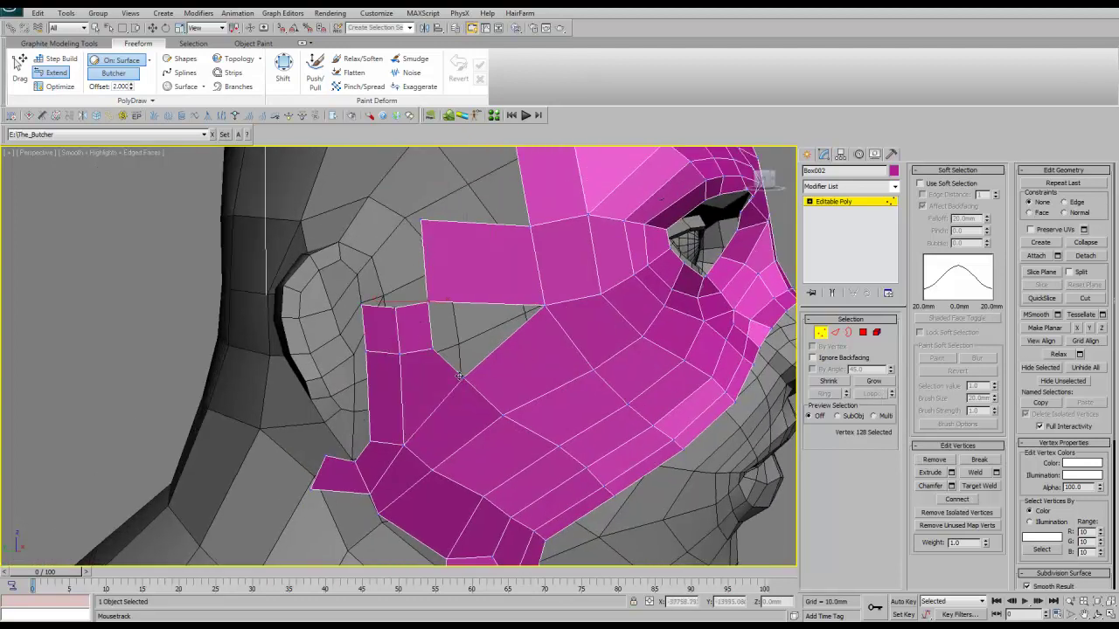
pyautogui.rightClick(426, 303)
pyautogui.rightClick(428, 306)
pyautogui.click(459, 321)
pyautogui.keyDown('alt'); pyautogui.moveTo(524, 350); pyautogui.dragTo(460, 311, button='middle'); pyautogui.keyUp('alt')
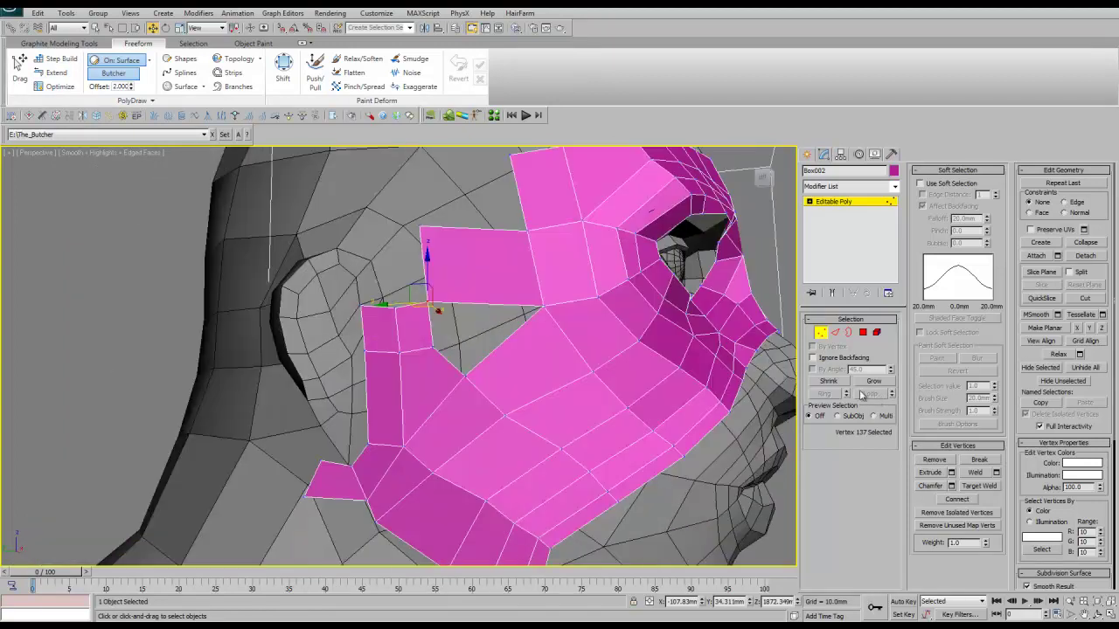
pyautogui.click(459, 324)
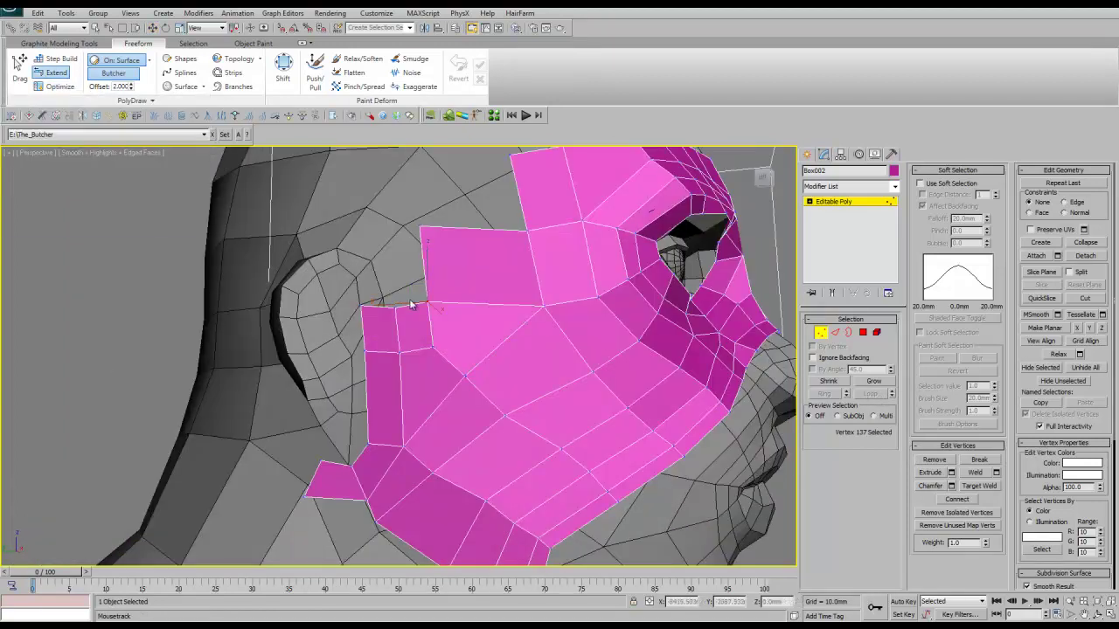
# - Undo and redo the left-column edits to restore the small flap, then view the face from the front
pyautogui.hotkey('ctrl', 'z')
pyautogui.hotkey('ctrl', 'z')
pyautogui.hotkey('ctrl', 'z')
pyautogui.hotkey('ctrl', 'z')
pyautogui.hotkey('ctrl', 'y')
pyautogui.hotkey('ctrl', 'y')
pyautogui.hotkey('ctrl', 'y')
pyautogui.hotkey('ctrl', 'y')
pyautogui.hotkey('ctrl', 'y')
pyautogui.hotkey('ctrl', 'y')
pyautogui.hotkey('ctrl', 'y')
pyautogui.hotkey('ctrl', 'y')
pyautogui.hotkey('ctrl', 'y')
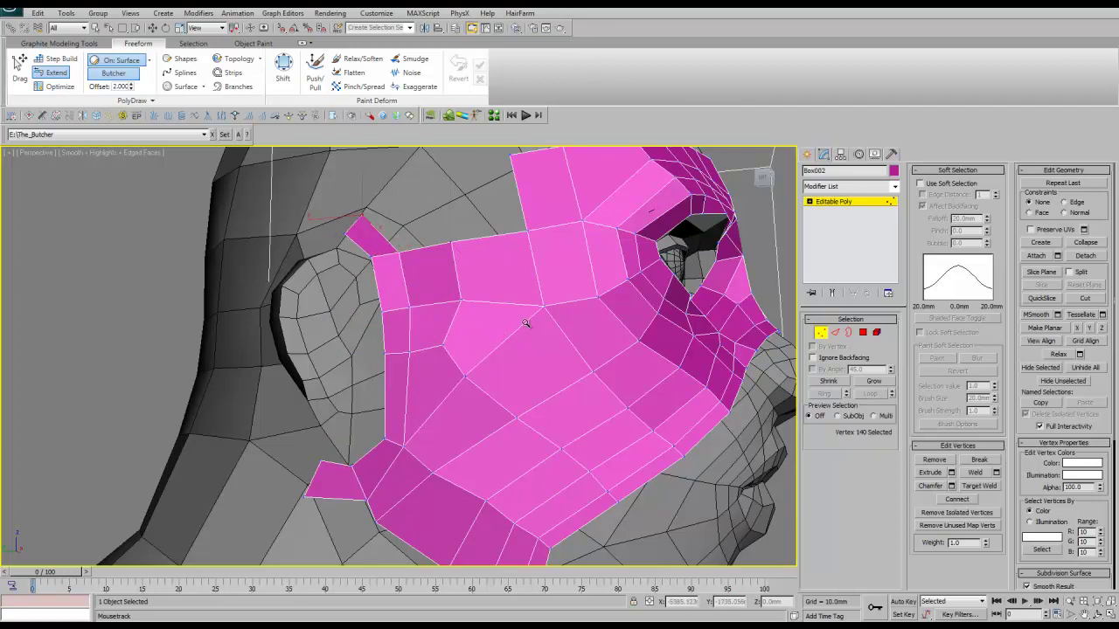
pyautogui.hotkey('ctrl', 'y')
pyautogui.hotkey('ctrl', 'y')
pyautogui.hotkey('ctrl', 'y')
pyautogui.hotkey('ctrl', 'y')
pyautogui.hotkey('ctrl', 'y')
pyautogui.hotkey('ctrl', 'y')
pyautogui.hotkey('ctrl', 'y')
pyautogui.hotkey('ctrl', 'y')
pyautogui.hotkey('ctrl', 'y')
pyautogui.hotkey('ctrl', 'y')
pyautogui.hotkey('ctrl', 'y')
pyautogui.hotkey('ctrl', 'y')
pyautogui.hotkey('ctrl', 'y')
pyautogui.hotkey('ctrl', 'y')
pyautogui.hotkey('ctrl', 'y')
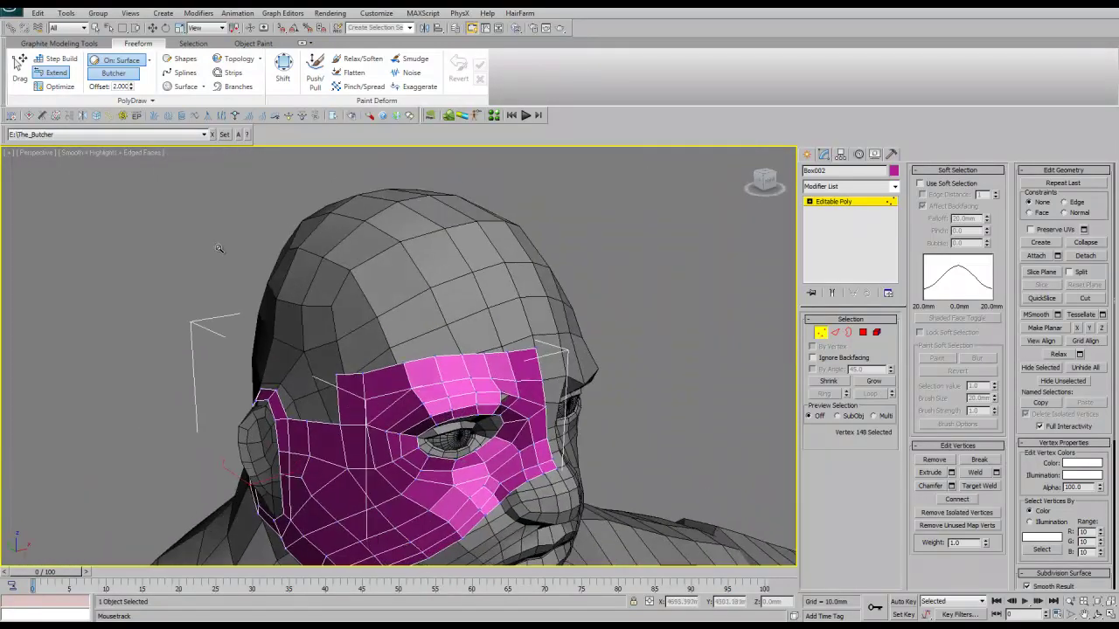
pyautogui.hotkey('ctrl', 'y')
# - Add a forehead strip joined to the eye mask and fill quads across the temple
pyautogui.hotkey('ctrl', 'y')
pyautogui.hotkey('ctrl', 'y')
pyautogui.hotkey('ctrl', 'y')
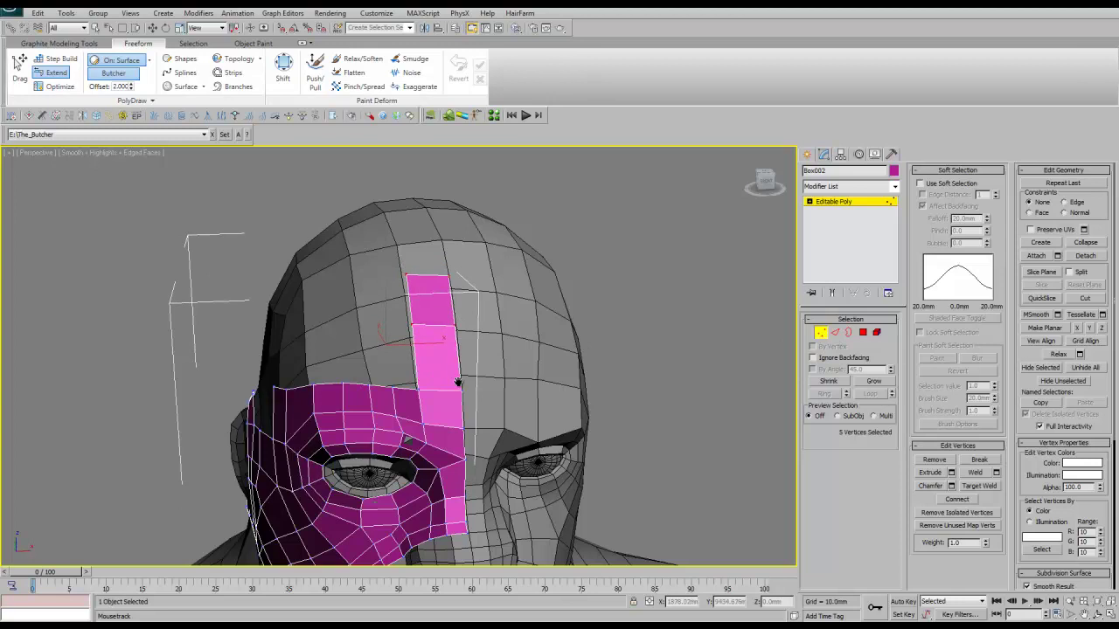
pyautogui.hotkey('ctrl', 'y')
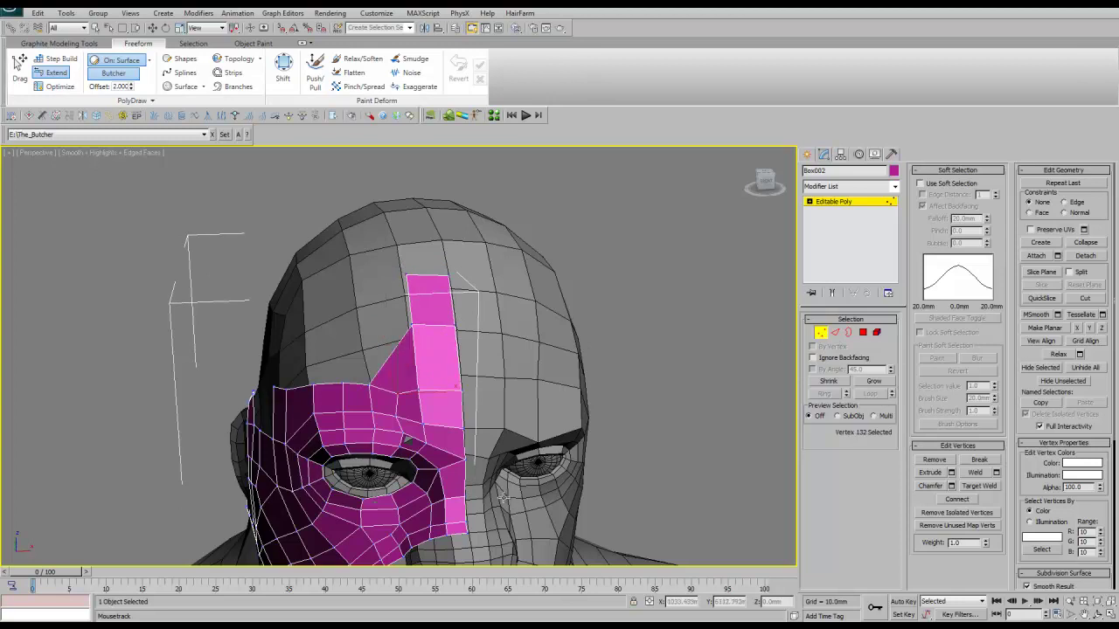
pyautogui.hotkey('ctrl', 'y')
pyautogui.hotkey('ctrl', 'y')
pyautogui.hotkey('ctrl', 'y')
pyautogui.hotkey('ctrl', 'y')
pyautogui.hotkey('ctrl', 'y')
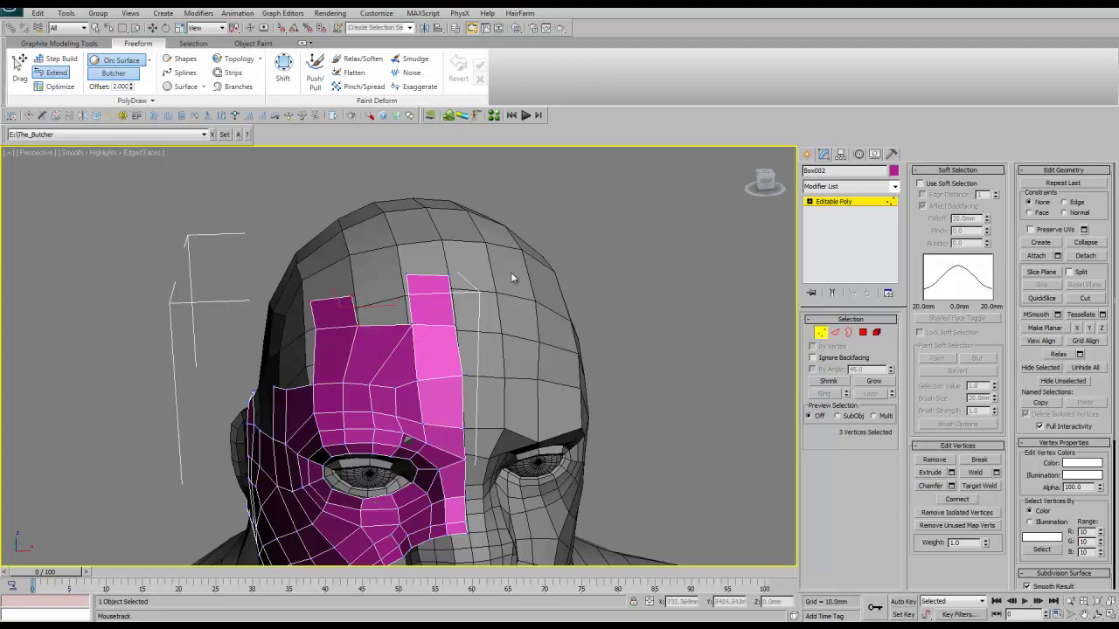
pyautogui.keyDown('alt'); pyautogui.moveTo(466, 233); pyautogui.dragTo(457, 207, button='middle'); pyautogui.keyUp('alt')
pyautogui.hotkey('ctrl', 'y')
pyautogui.hotkey('ctrl', 'y')
pyautogui.hotkey('ctrl', 'y')
pyautogui.hotkey('ctrl', 'y')
pyautogui.hotkey('ctrl', 'y')
pyautogui.hotkey('ctrl', 'y')
pyautogui.hotkey('ctrl', 'y')
pyautogui.hotkey('ctrl', 'y')
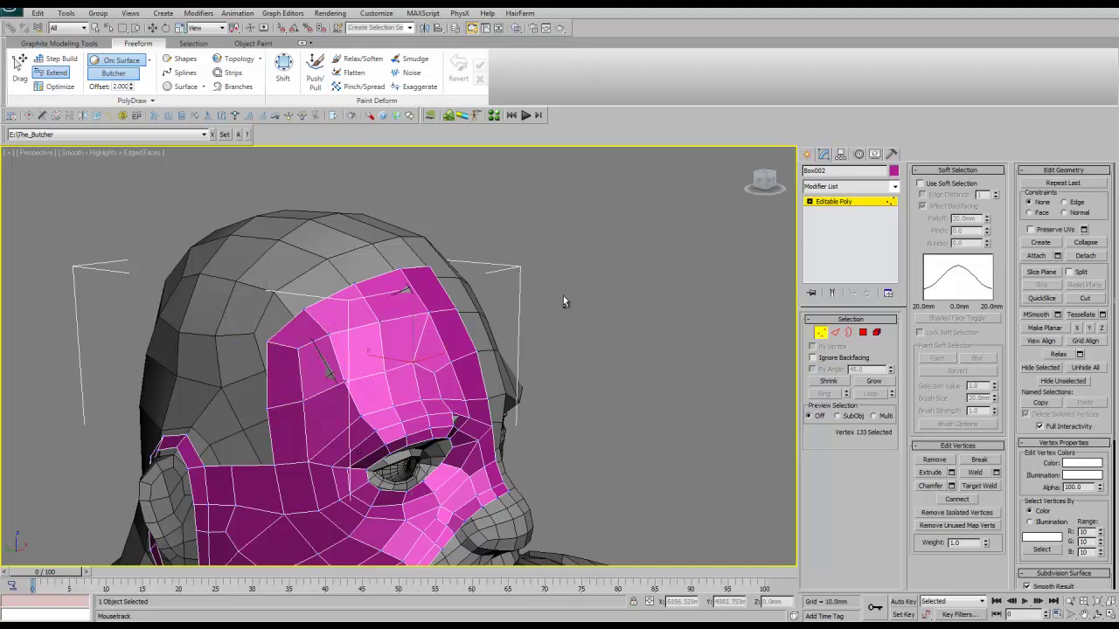
pyautogui.keyDown('alt'); pyautogui.moveTo(349, 349); pyautogui.dragTo(419, 358, button='middle'); pyautogui.keyUp('alt')
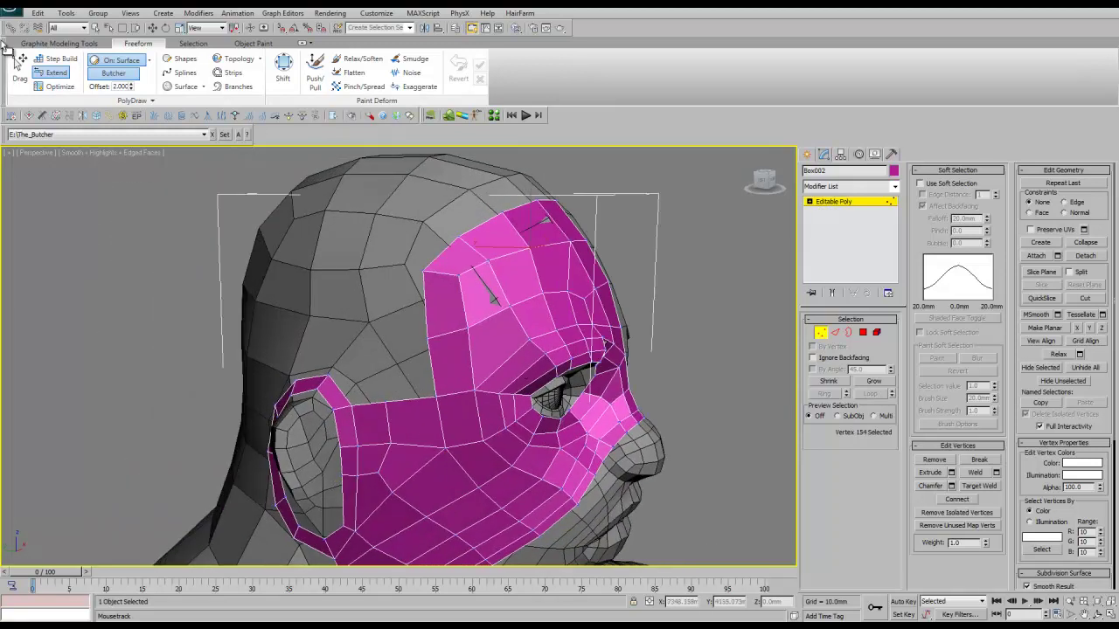
pyautogui.hotkey('ctrl', 'y')
pyautogui.hotkey('ctrl', 'y')
pyautogui.hotkey('ctrl', 'y')
pyautogui.hotkey('ctrl', 'y')
pyautogui.hotkey('ctrl', 'y')
pyautogui.hotkey('ctrl', 'y')
pyautogui.hotkey('ctrl', 'y')
pyautogui.hotkey('ctrl', 'y')
pyautogui.moveTo(489, 367)
pyautogui.keyDown('alt'); pyautogui.mouseDown(button='middle')
pyautogui.moveTo(418, 390)
pyautogui.moveTo(628, 300)
pyautogui.mouseUp(button='middle'); pyautogui.keyUp('alt')
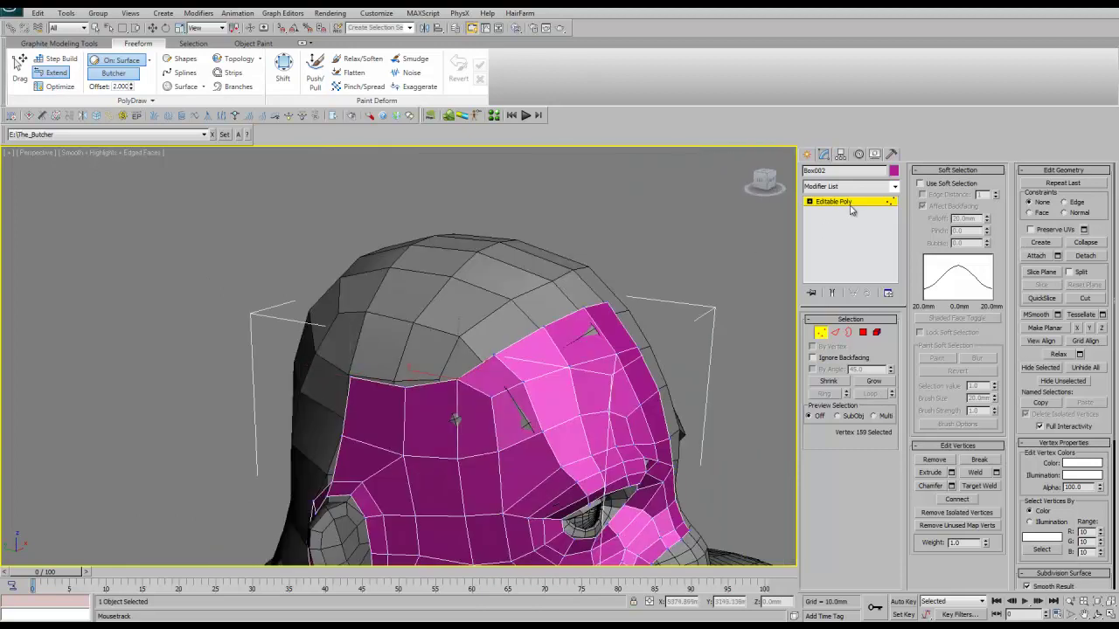
# - Build a first new polygon on the neck, then orbit round to the back of the head
pyautogui.moveTo(764, 180); pyautogui.dragTo(697, 187)
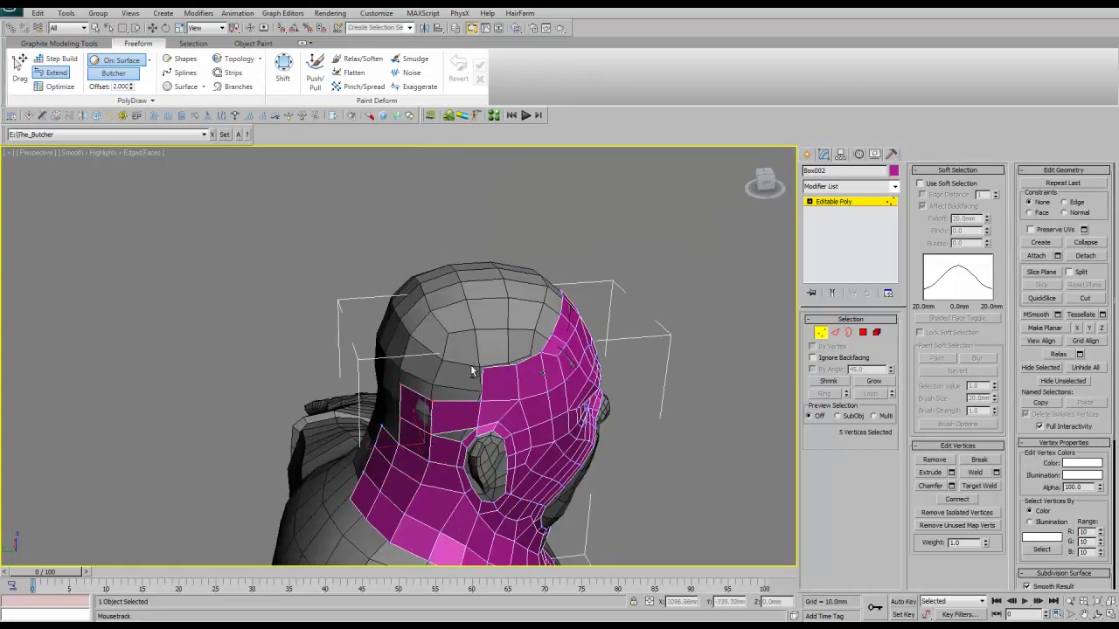
pyautogui.keyDown('alt'); pyautogui.moveTo(475, 369); pyautogui.dragTo(439, 374, button='middle'); pyautogui.keyUp('alt')
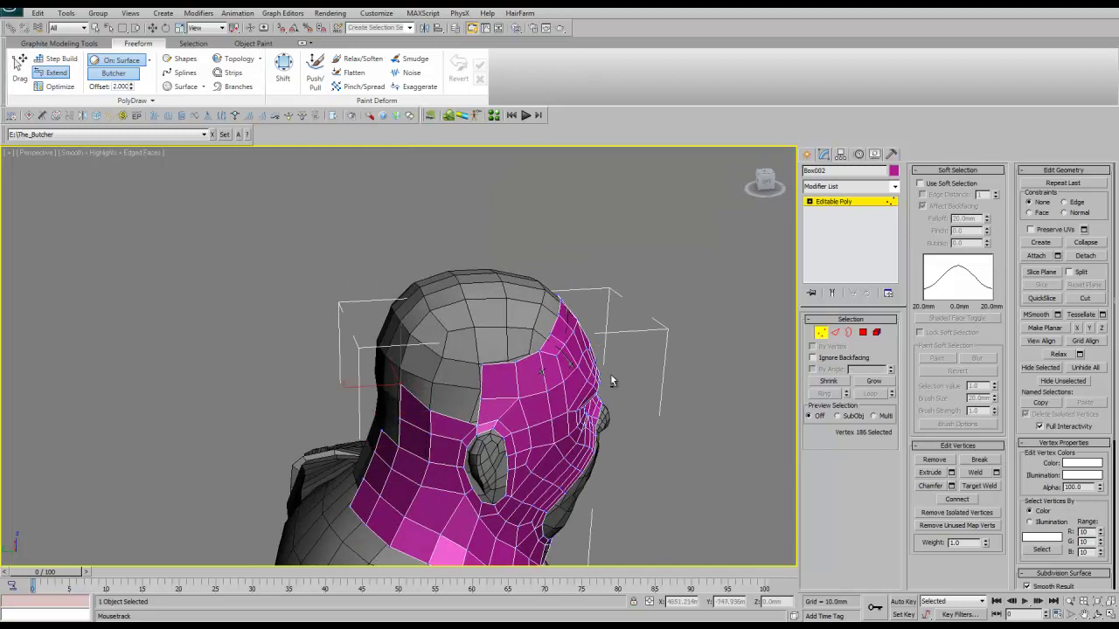
pyautogui.moveTo(549, 362)
pyautogui.keyDown('alt'); pyautogui.mouseDown(button='middle')
pyautogui.moveTo(538, 350)
pyautogui.moveTo(463, 360)
pyautogui.moveTo(477, 350)
pyautogui.mouseUp(button='middle'); pyautogui.keyUp('alt')
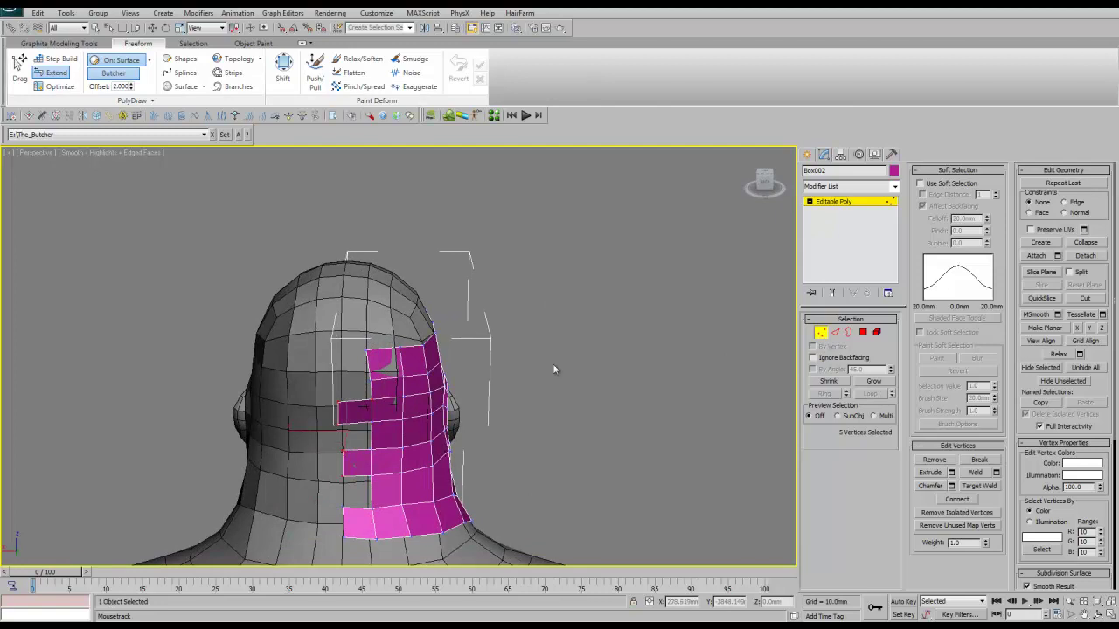
# - Add faces to the back-of-head patch's left column and a quad on the crown opening's rim
pyautogui.keyDown('shift'); pyautogui.moveTo(367, 376); pyautogui.dragTo(343, 353); pyautogui.keyUp('shift')
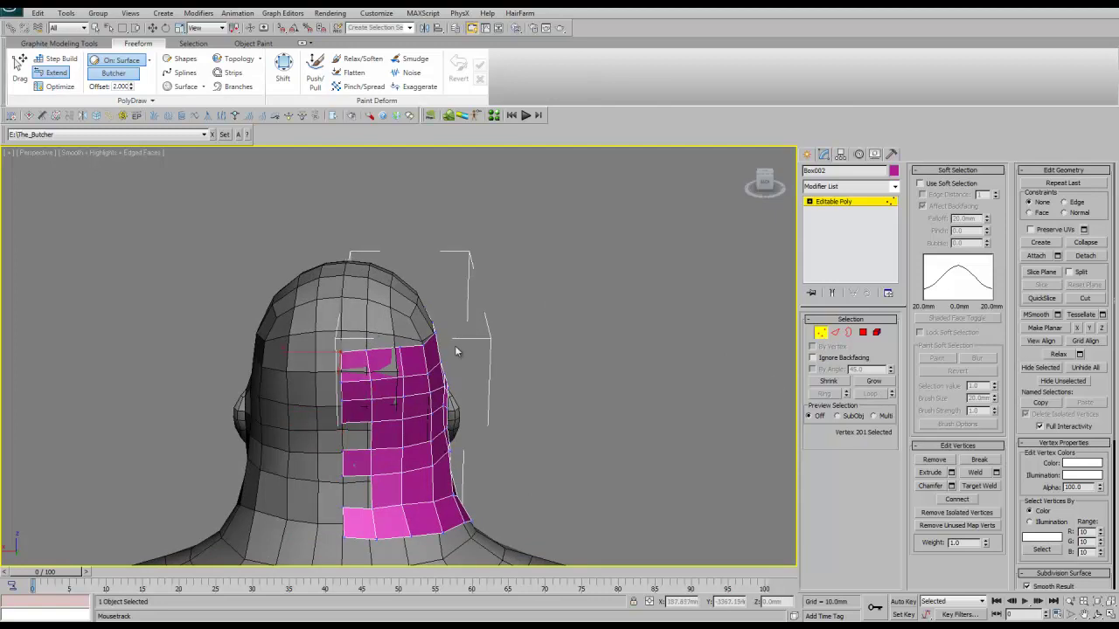
pyautogui.moveTo(457, 350)
pyautogui.keyDown('alt'); pyautogui.mouseDown(button='middle')
pyautogui.moveTo(658, 383)
pyautogui.moveTo(389, 320)
pyautogui.mouseUp(button='middle'); pyautogui.keyUp('alt')
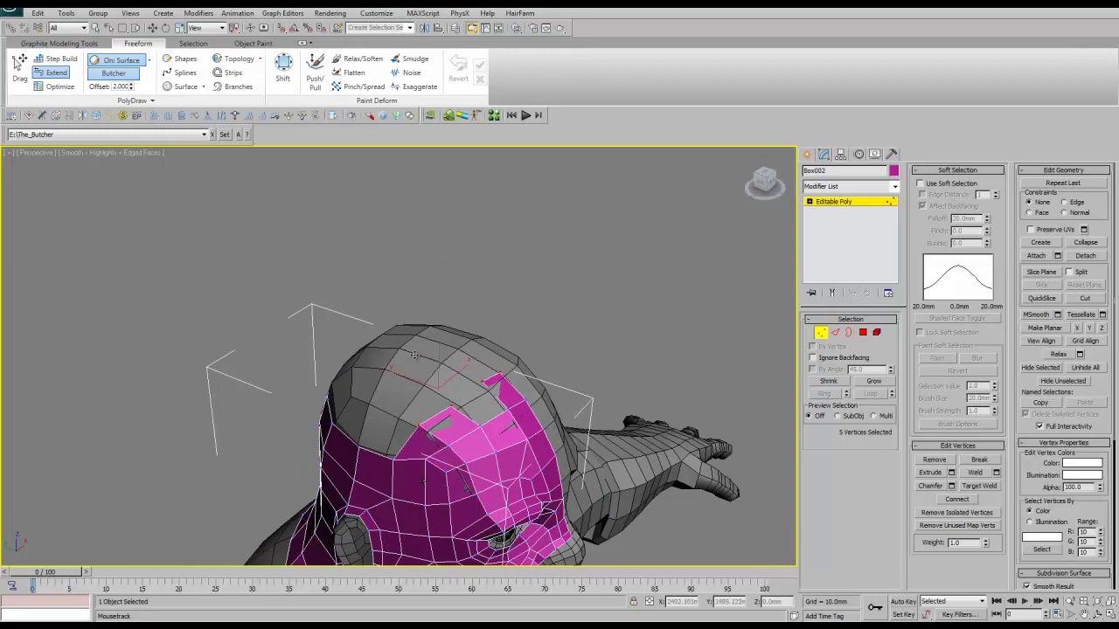
pyautogui.moveTo(764, 387)
pyautogui.keyDown('alt'); pyautogui.mouseDown(button='middle')
pyautogui.moveTo(464, 335)
pyautogui.moveTo(450, 304)
pyautogui.mouseUp(button='middle'); pyautogui.keyUp('alt')
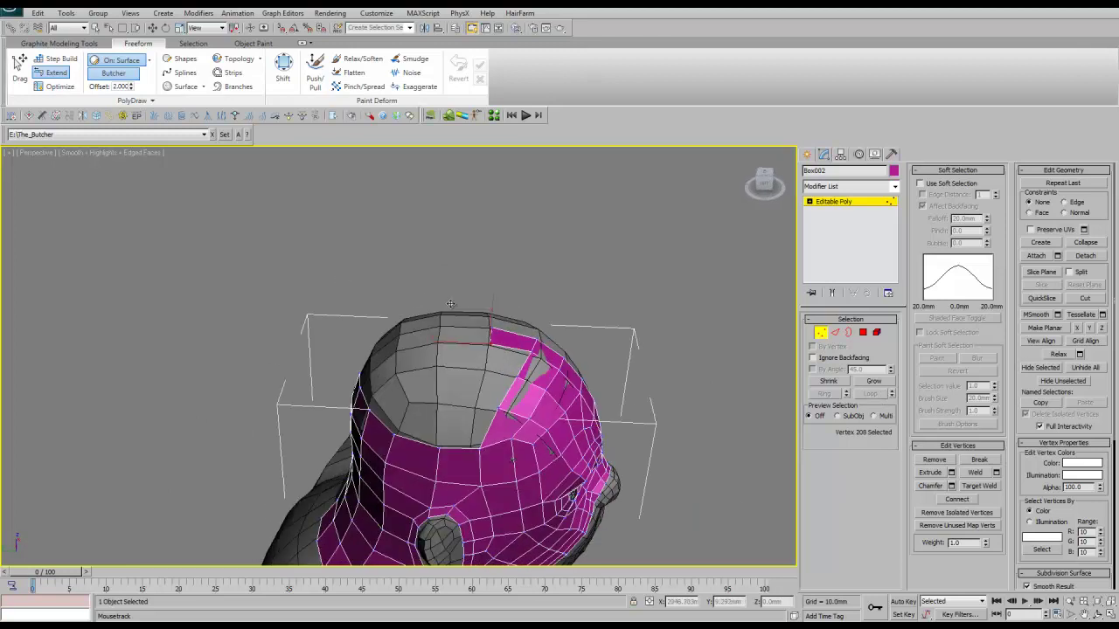
pyautogui.moveTo(503, 420)
pyautogui.keyDown('shift'); pyautogui.mouseDown()
pyautogui.moveTo(491, 387)
pyautogui.moveTo(253, 383)
pyautogui.mouseUp(); pyautogui.keyUp('shift')
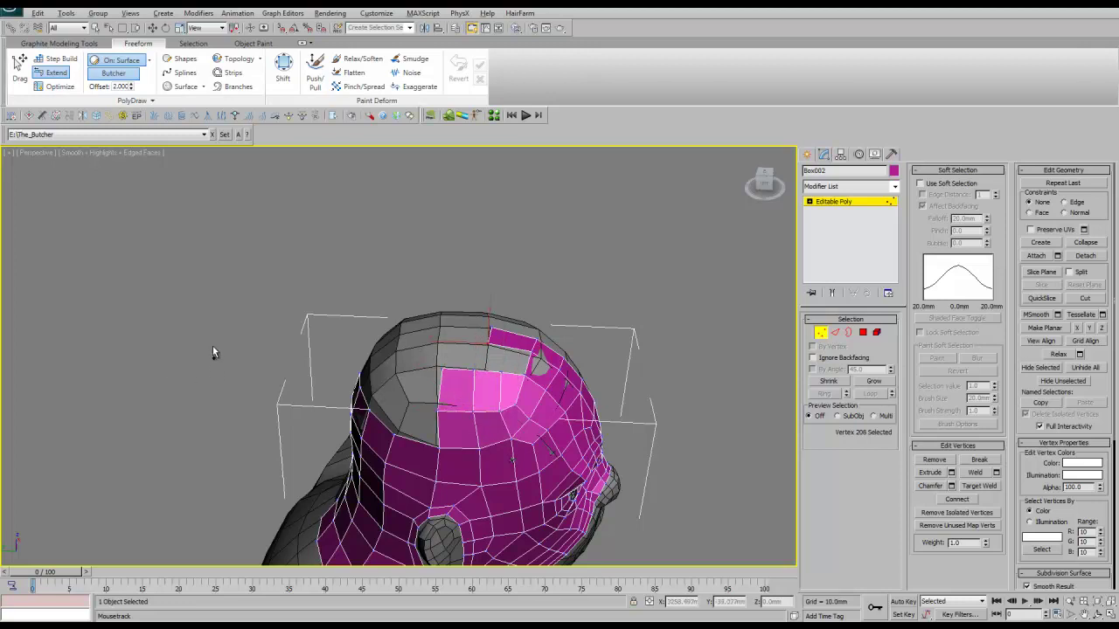
# - Fill new quads across the gaps in the top patch
pyautogui.click(365, 413)
pyautogui.keyDown('shift'); pyautogui.moveTo(365, 413); pyautogui.dragTo(475, 421); pyautogui.keyUp('shift')
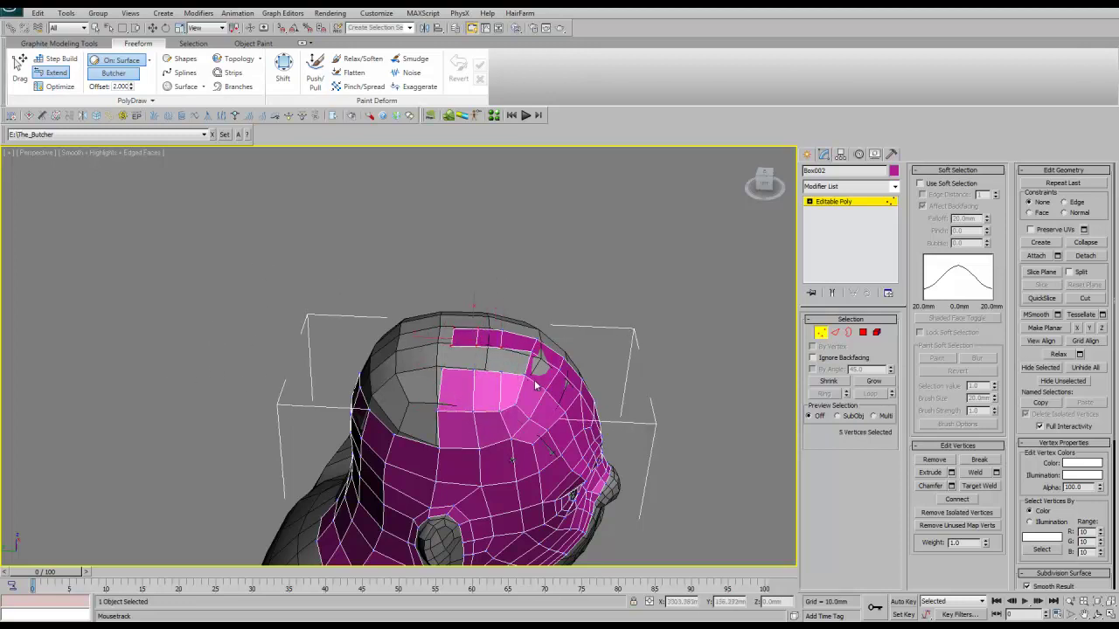
pyautogui.keyDown('shift'); pyautogui.moveTo(598, 349); pyautogui.dragTo(604, 367); pyautogui.keyUp('shift')
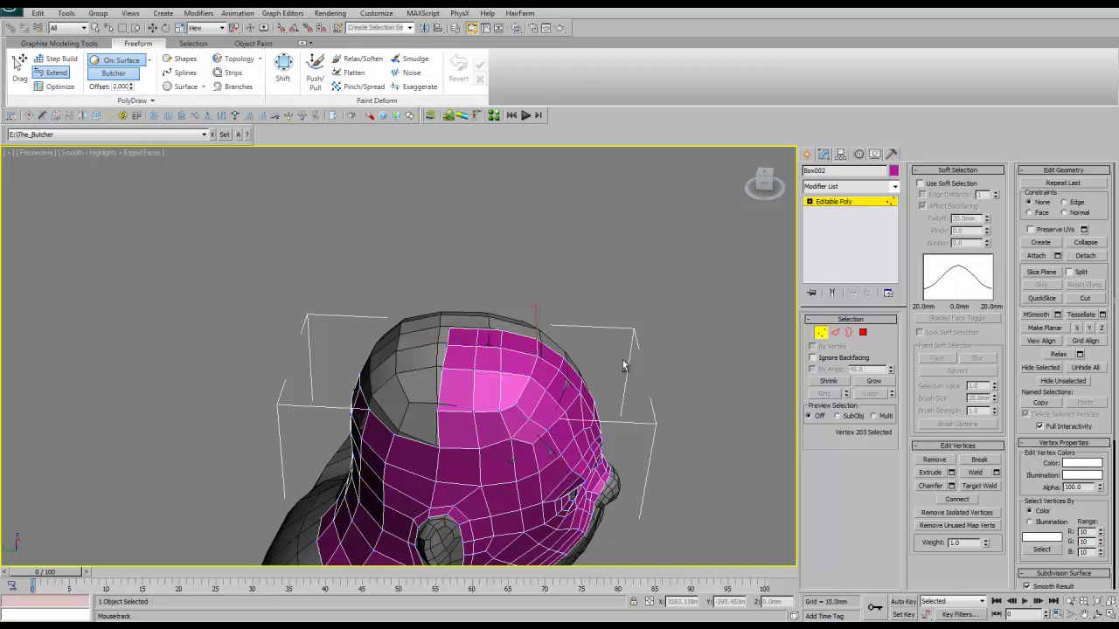
pyautogui.keyDown('alt'); pyautogui.moveTo(623, 366); pyautogui.dragTo(525, 367, button='middle'); pyautogui.keyUp('alt')
pyautogui.click(490, 357)
pyautogui.moveTo(489, 357)
pyautogui.keyDown('shift'); pyautogui.mouseDown()
pyautogui.moveTo(512, 392)
pyautogui.moveTo(481, 350)
pyautogui.mouseUp(); pyautogui.keyUp('shift')
pyautogui.click(514, 366)
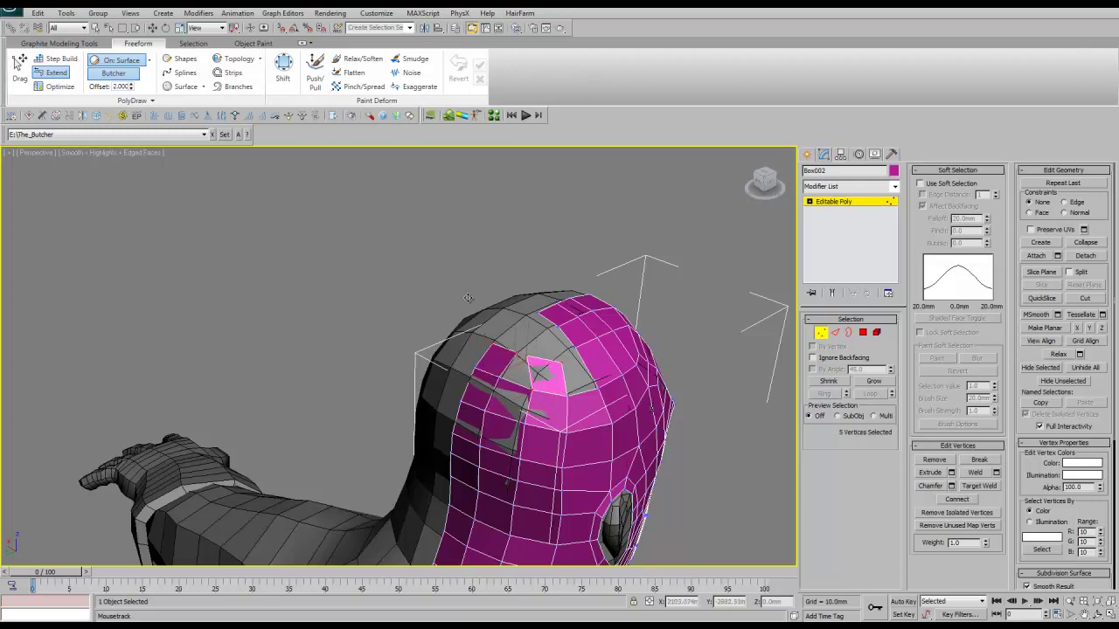
# - Build a polygon over the crown gap and a small one at the hole's corner
pyautogui.click(465, 294)
pyautogui.keyDown('alt'); pyautogui.moveTo(459, 237); pyautogui.dragTo(473, 337, button='middle'); pyautogui.keyUp('alt')
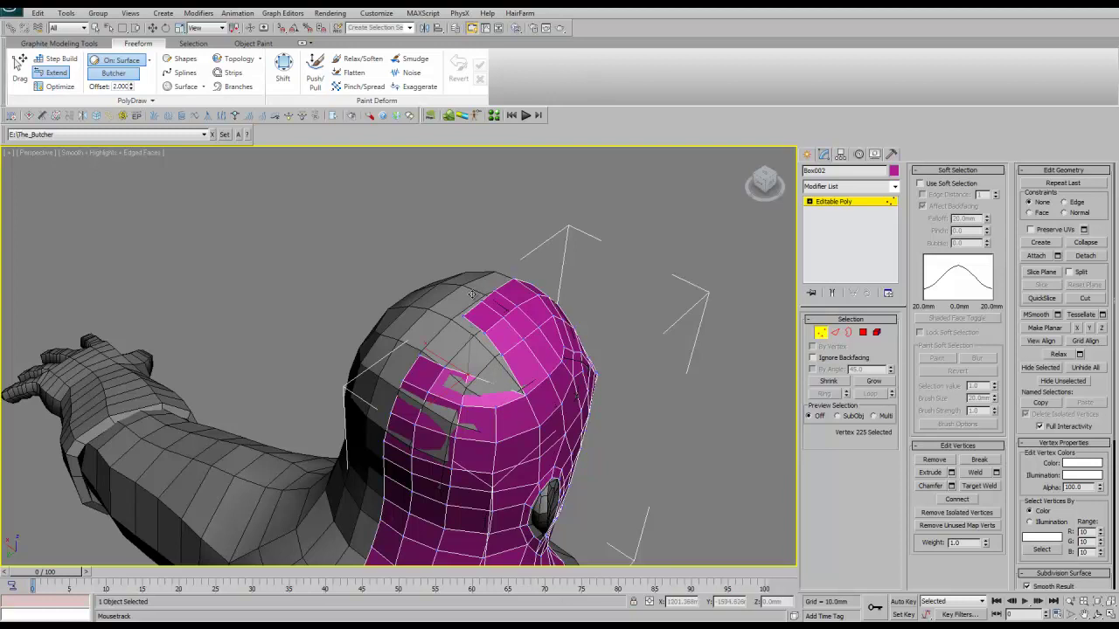
pyautogui.keyDown('shift'); pyautogui.moveTo(481, 375); pyautogui.dragTo(483, 356); pyautogui.keyUp('shift')
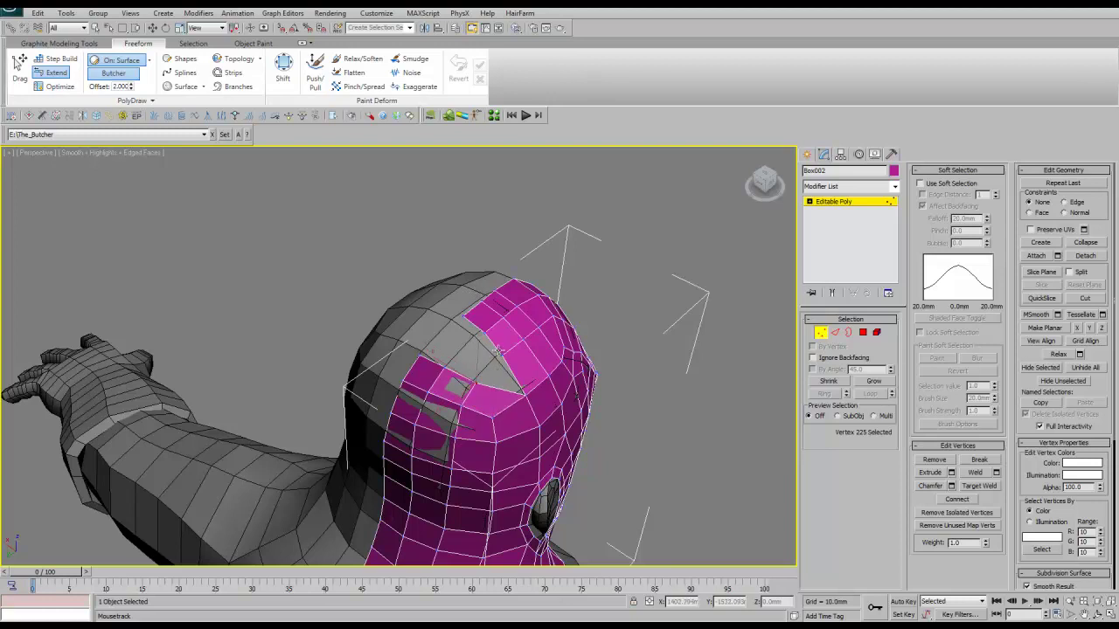
pyautogui.hotkey('ctrl', 'z')
pyautogui.keyDown('alt'); pyautogui.moveTo(450, 367); pyautogui.dragTo(453, 391, button='middle'); pyautogui.keyUp('alt')
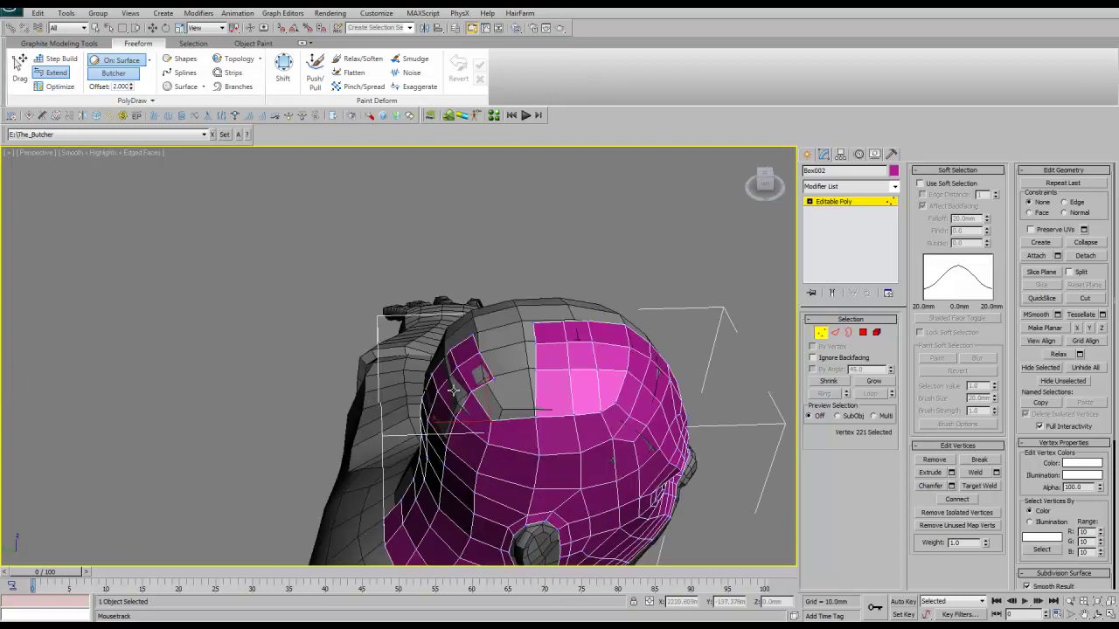
pyautogui.hotkey('ctrl', 'y')
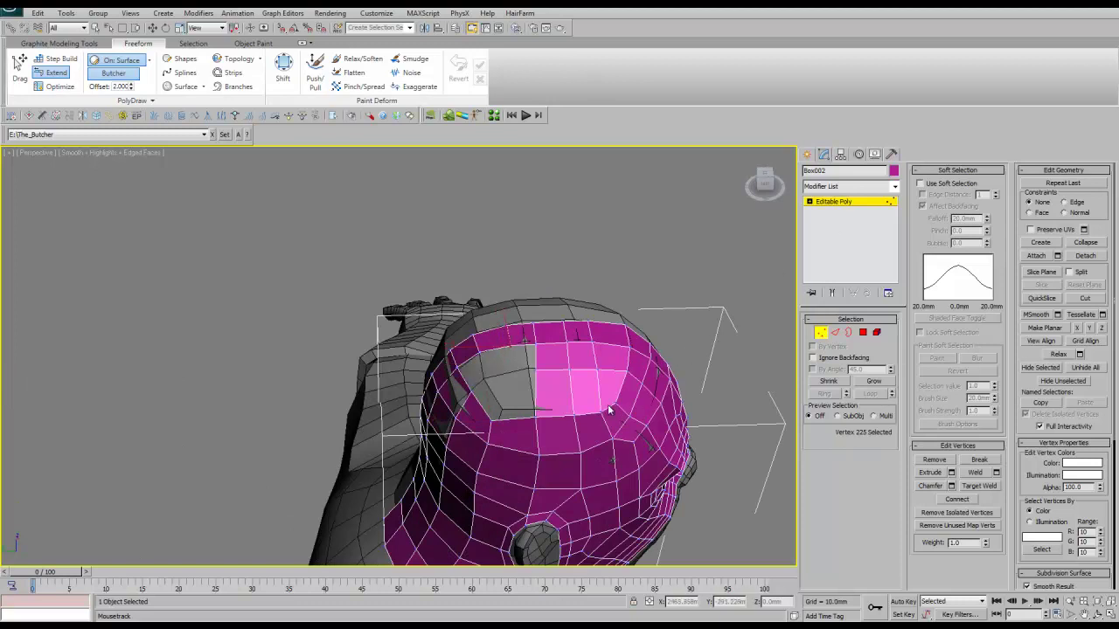
pyautogui.hotkey('ctrl', 'y')
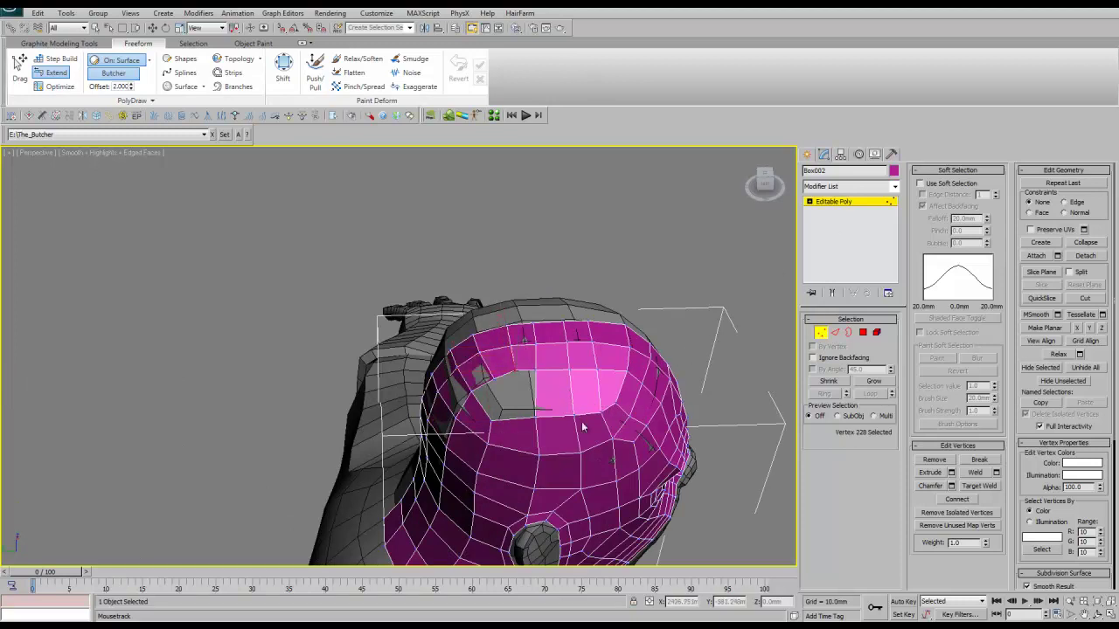
# - Fill small polygons near the remaining crown hole, settling them with undo and redo
pyautogui.hotkey('shift', 'z')
pyautogui.hotkey('ctrl', 'y')
pyautogui.hotkey('ctrl', 'y')
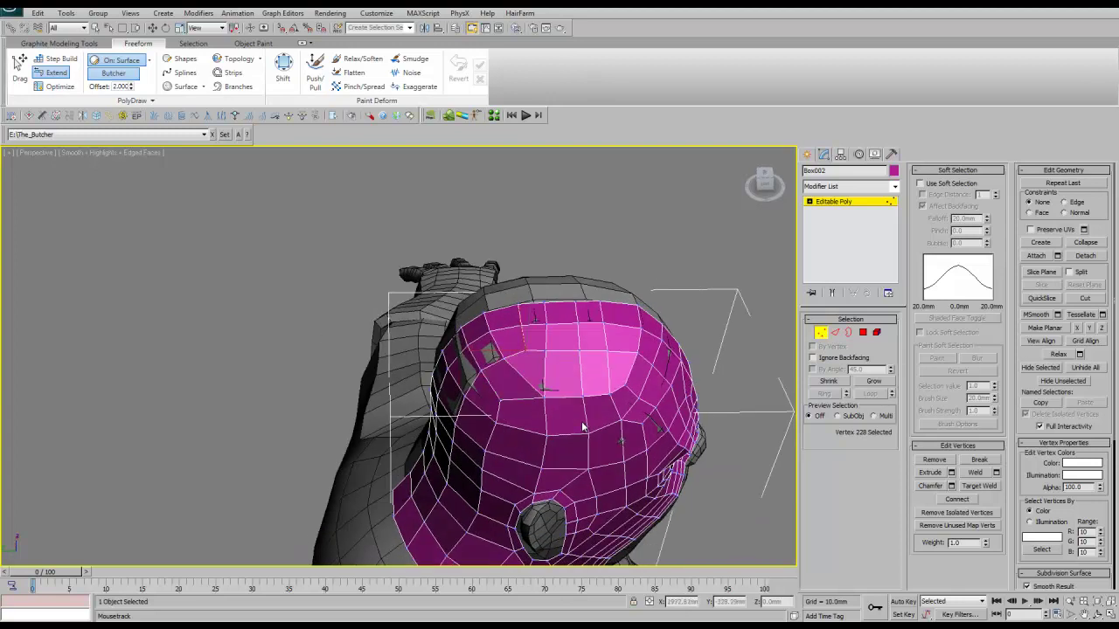
pyautogui.hotkey('ctrl', 'z')
pyautogui.hotkey('ctrl', 'z')
pyautogui.hotkey('ctrl', 'y')
pyautogui.hotkey('ctrl', 'z')
pyautogui.hotkey('ctrl', 'y')
pyautogui.hotkey('ctrl', 'y')
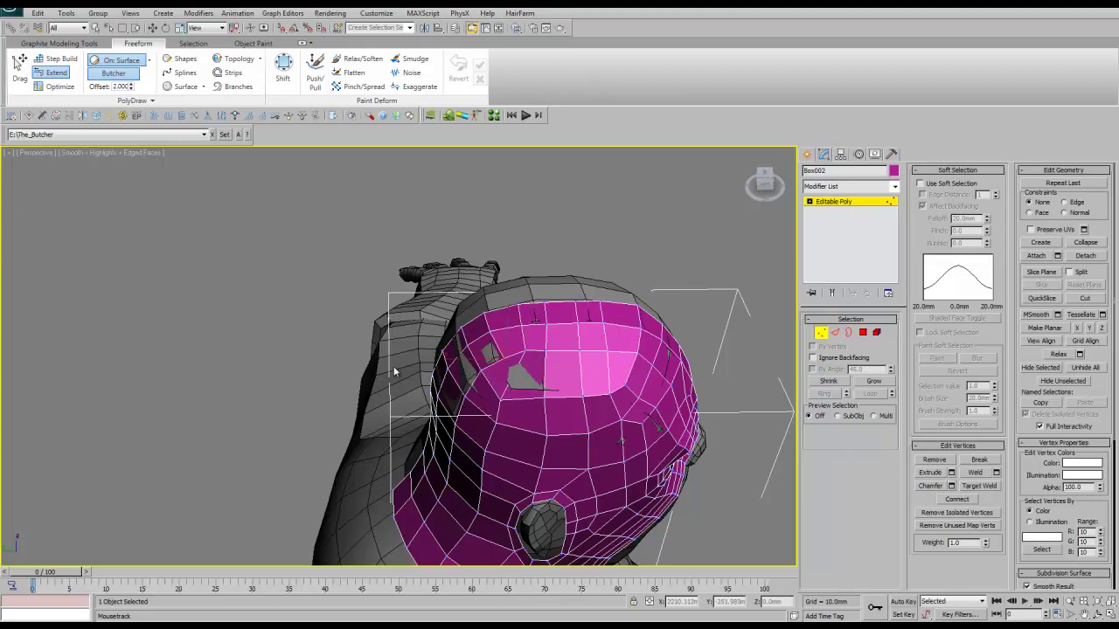
pyautogui.hotkey('ctrl', 'y')
pyautogui.hotkey('ctrl', 'y')
# - Remove the stray polygons around the head's eye opening
pyautogui.keyDown('alt'); pyautogui.moveTo(317, 350); pyautogui.dragTo(356, 356, button='middle'); pyautogui.keyUp('alt')
pyautogui.hotkey('ctrl', 'y')
pyautogui.hotkey('ctrl', 'y')
pyautogui.hotkey('ctrl', 'z')
pyautogui.hotkey('ctrl', 'z')
pyautogui.hotkey('ctrl', 'z')
pyautogui.moveTo(353, 357)
pyautogui.keyDown('alt'); pyautogui.mouseDown(button='middle')
pyautogui.moveTo(292, 292)
pyautogui.moveTo(334, 313)
pyautogui.mouseUp(button='middle'); pyautogui.keyUp('alt')
pyautogui.press('2')
pyautogui.hotkey('ctrl', 'z')
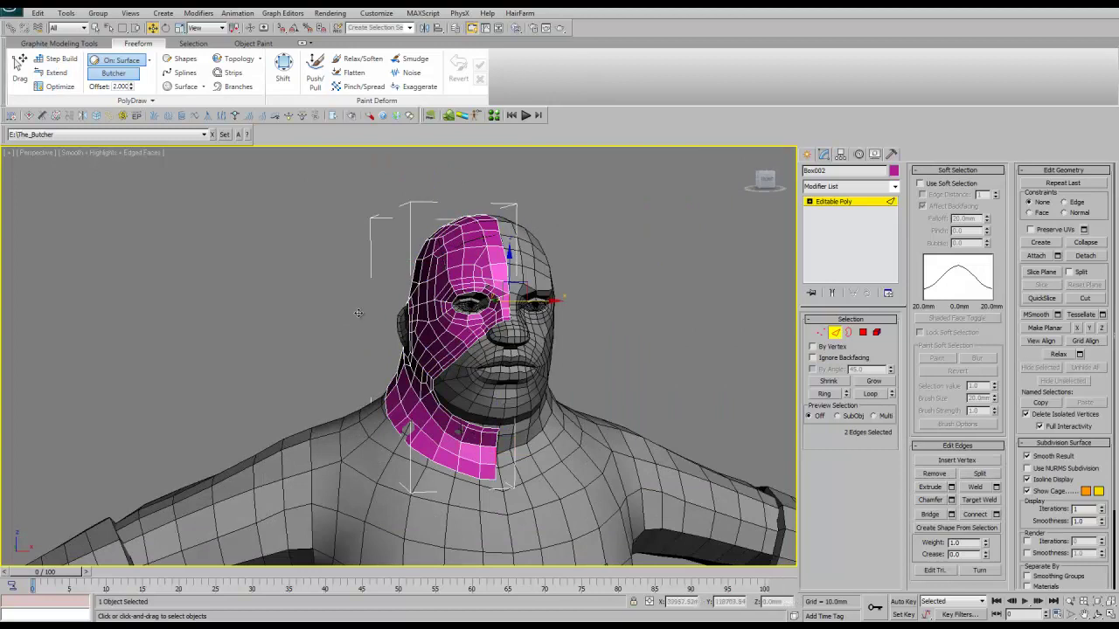
# - Select the border edge loop around the eye opening and trim extra edges from it
pyautogui.hotkey('alt', 'l')
pyautogui.moveTo(688, 279)
pyautogui.keyDown('alt'); pyautogui.mouseDown(button='middle')
pyautogui.moveTo(476, 449)
pyautogui.moveTo(482, 414)
pyautogui.moveTo(429, 438)
pyautogui.mouseUp(button='middle'); pyautogui.keyUp('alt')
pyautogui.scroll(3, 476, 449)
pyautogui.keyDown('alt'); pyautogui.click(481, 413); pyautogui.keyUp('alt')
pyautogui.scroll(-5, 481, 413)
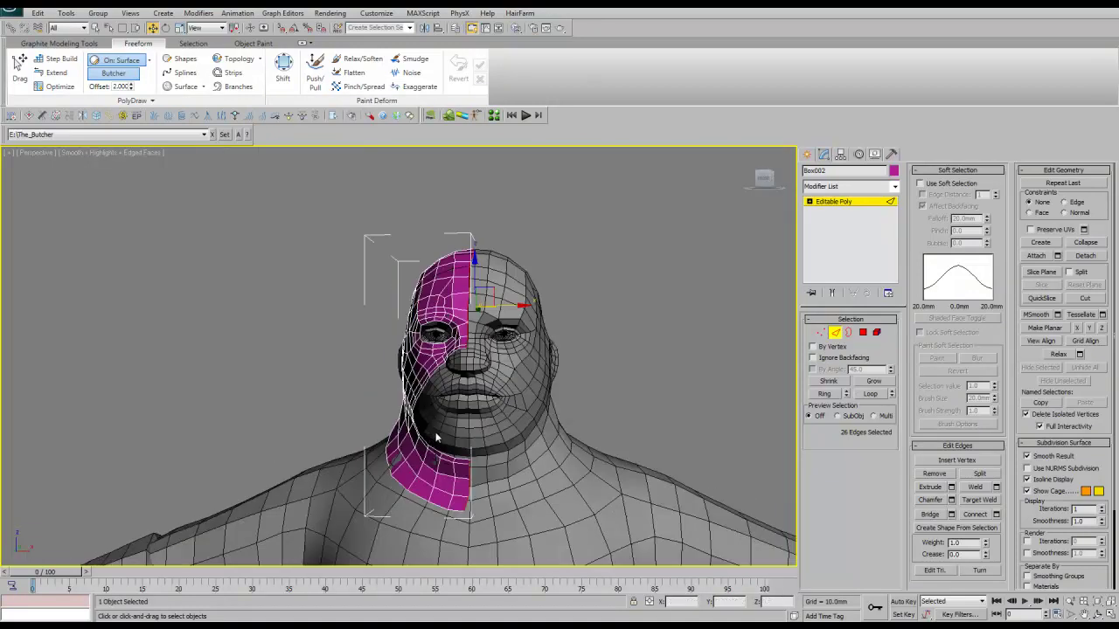
# - Frame the whole body in Front view and bring up the apron's modifier stack options
pyautogui.press('f')
pyautogui.press('z')
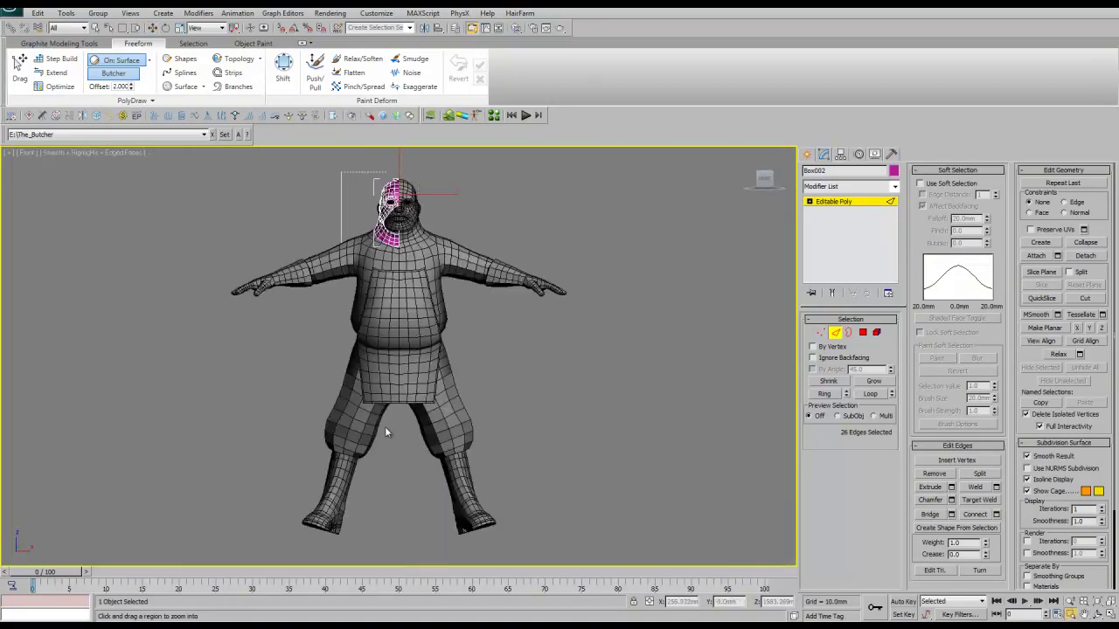
pyautogui.scroll(5, 385, 426)
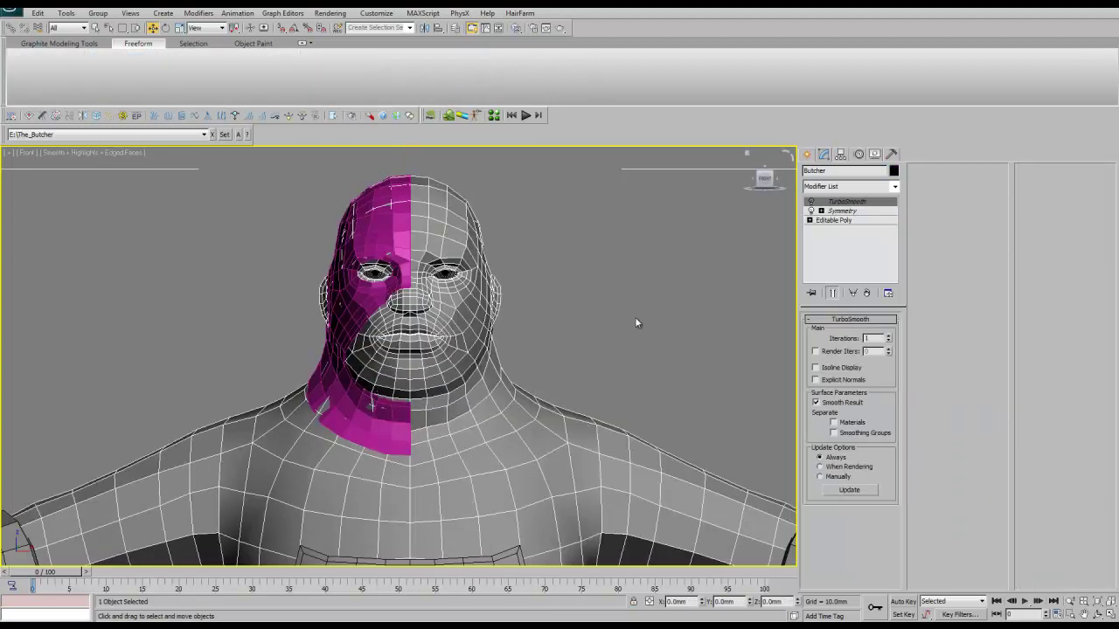
pyautogui.rightClick(814, 254)
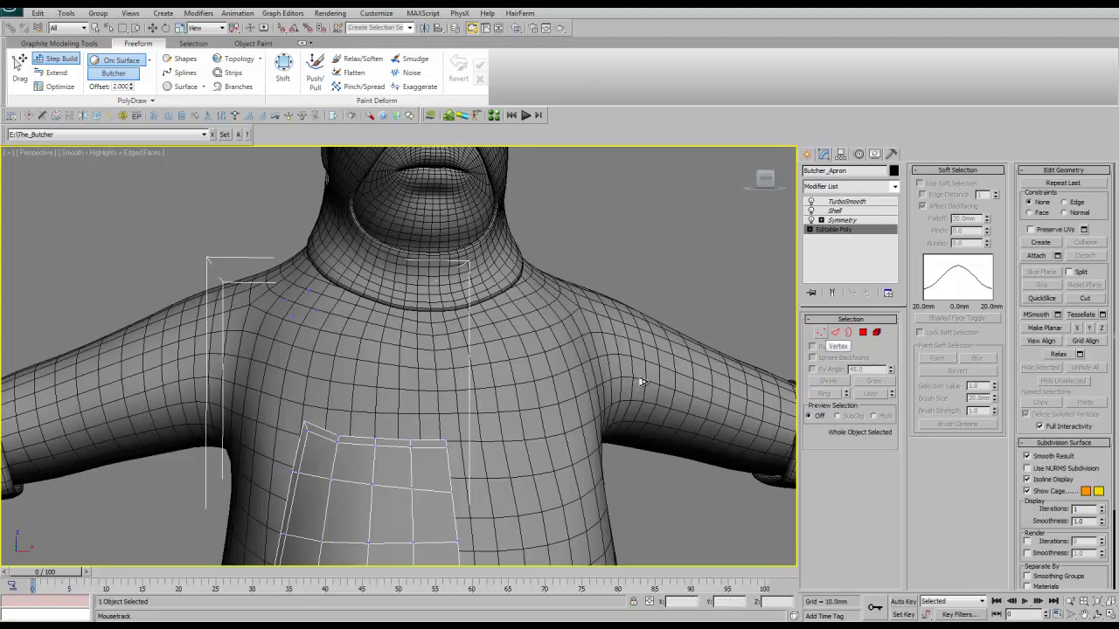
# - Move the apron's vertices to reshape the small quad on the chest
pyautogui.press('1')
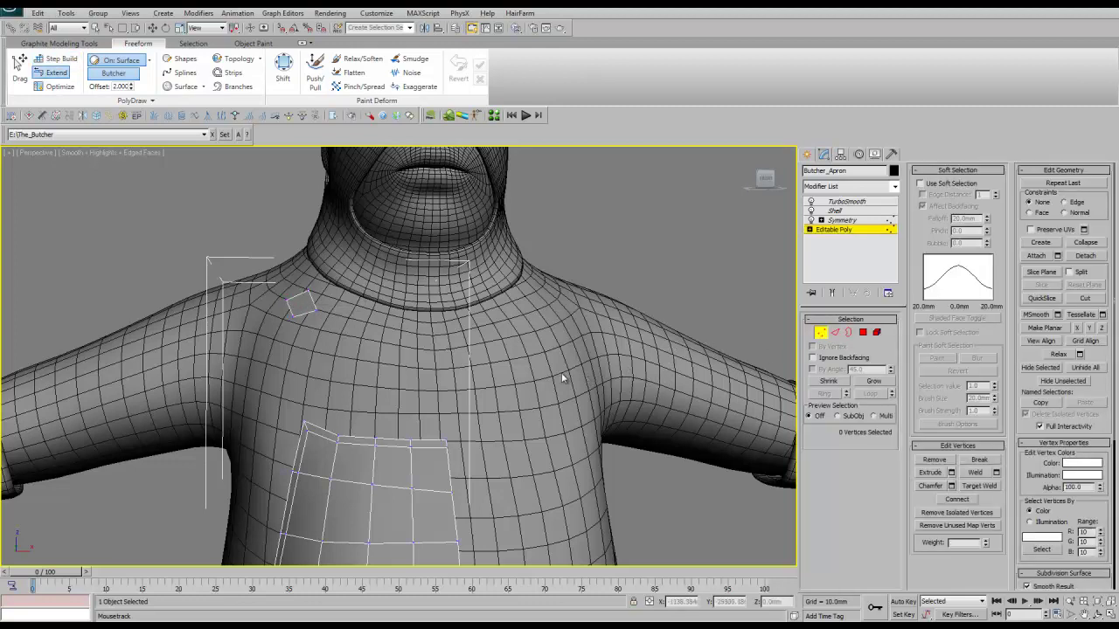
pyautogui.moveTo(409, 320); pyautogui.dragTo(316, 290)
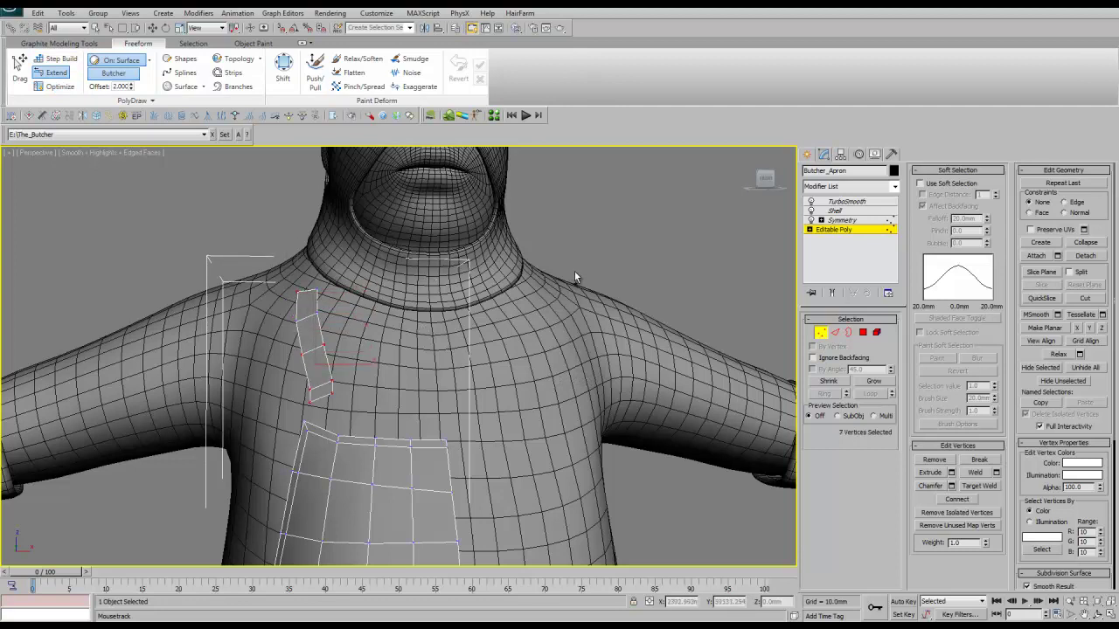
pyautogui.scroll(2, 562, 278)
pyautogui.scroll(5, 609, 193)
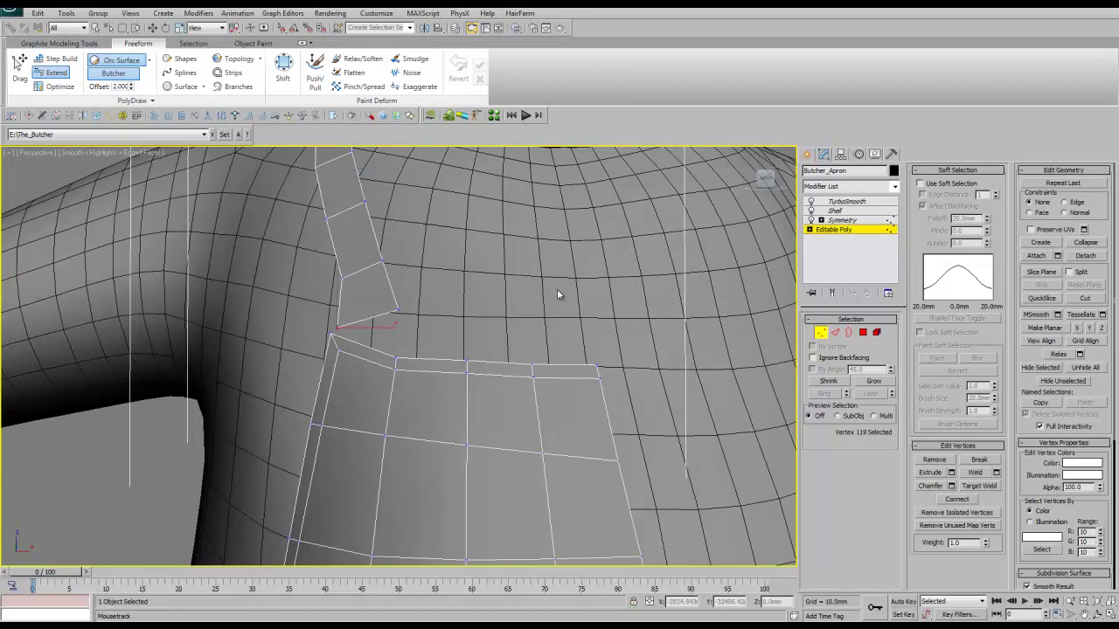
# - Undo the last strip drawing steps and set the PolyDraw surface Offset to 4.000
pyautogui.hotkey('ctrl', 'z')
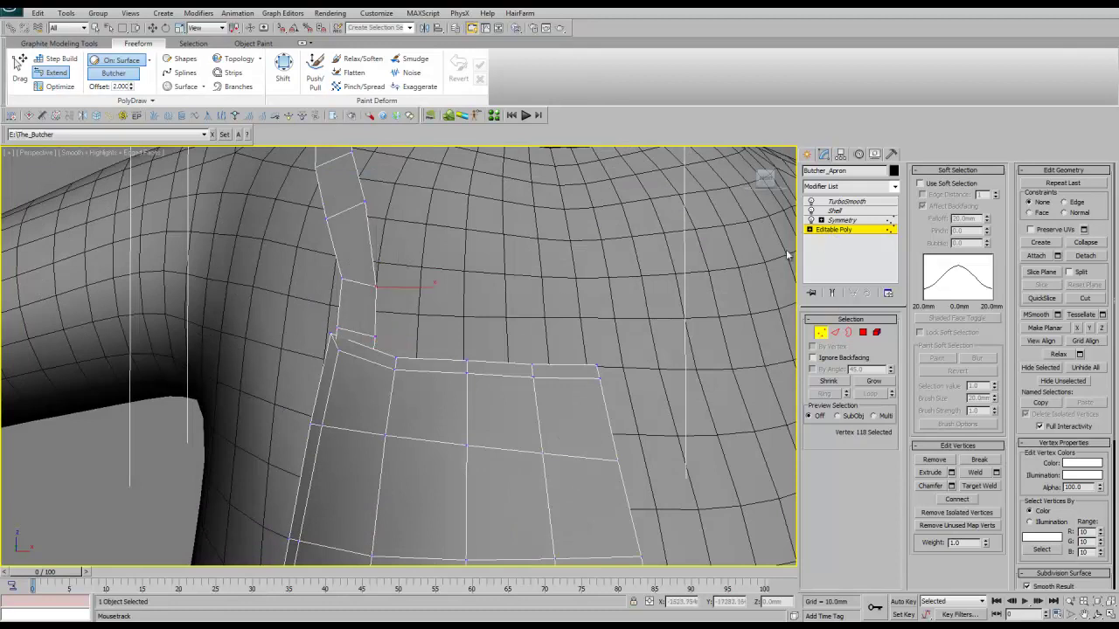
pyautogui.hotkey('shift', 'z')
pyautogui.hotkey('shift', 'z')
pyautogui.hotkey('ctrl', 'z')
pyautogui.hotkey('ctrl', 'z')
pyautogui.hotkey('ctrl', 'z')
pyautogui.hotkey('ctrl', 'z')
pyautogui.hotkey('ctrl', 'z')
pyautogui.hotkey('ctrl', 'z')
pyautogui.hotkey('ctrl', 'z')
pyautogui.hotkey('ctrl', 'z')
pyautogui.hotkey('ctrl', 'z')
pyautogui.hotkey('ctrl', 'z')
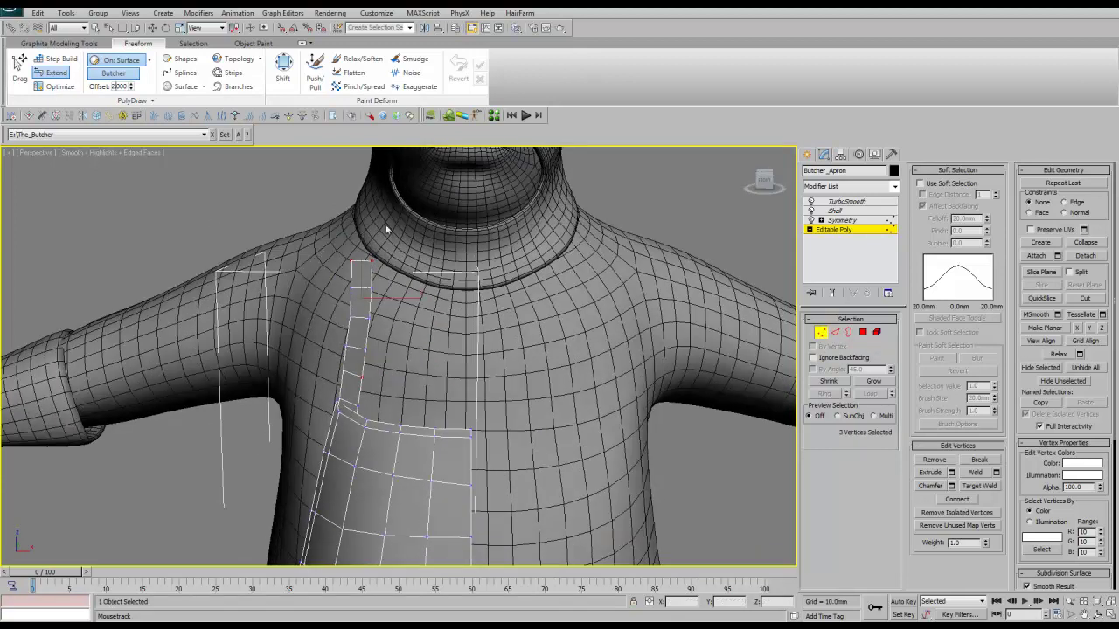
pyautogui.write('4')
pyautogui.press('Return')
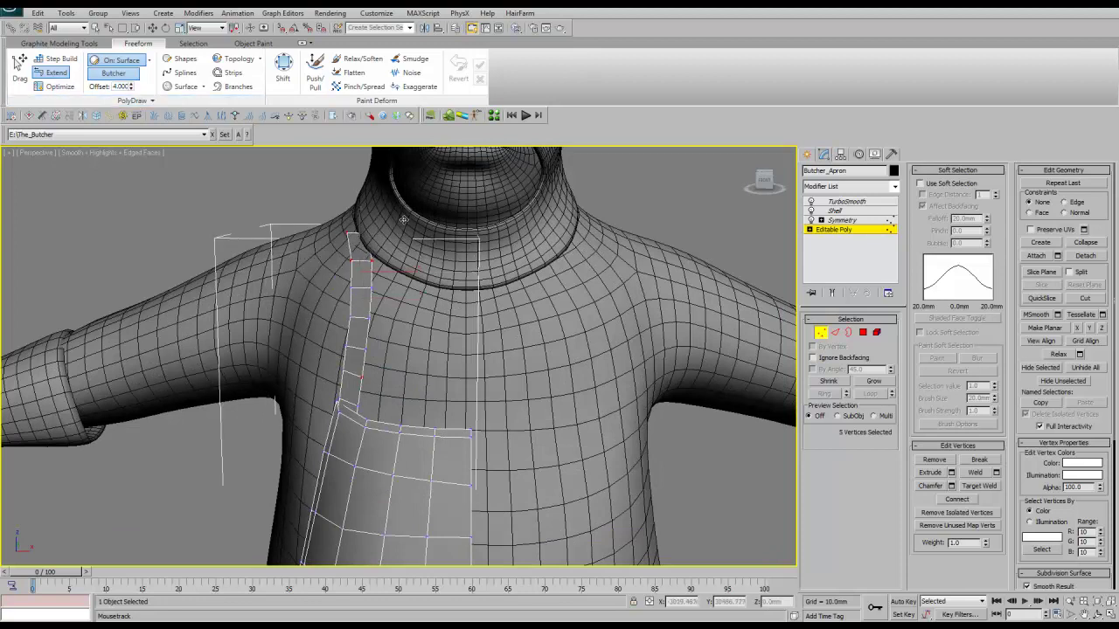
pyautogui.moveTo(404, 221)
pyautogui.keyDown('alt'); pyautogui.mouseDown(button='middle')
pyautogui.moveTo(405, 252)
pyautogui.moveTo(455, 225)
pyautogui.moveTo(333, 476)
pyautogui.moveTo(385, 459)
pyautogui.mouseUp(button='middle'); pyautogui.keyUp('alt')
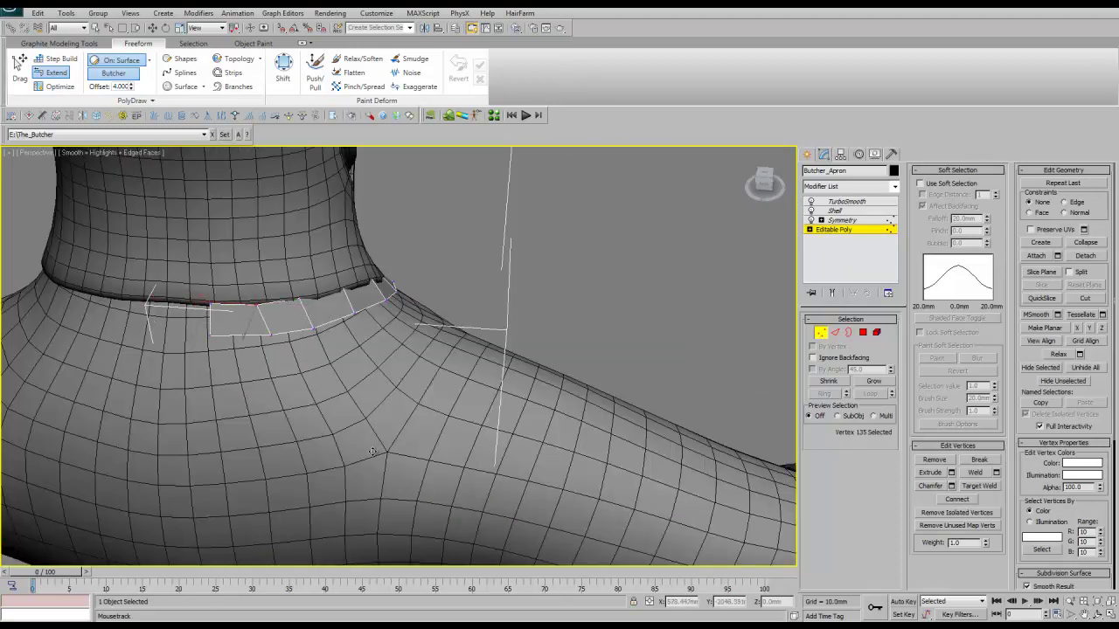
# - Pull the strap's top vertex along the shoulder toward the neck base
pyautogui.hotkey('ctrl', 'z')
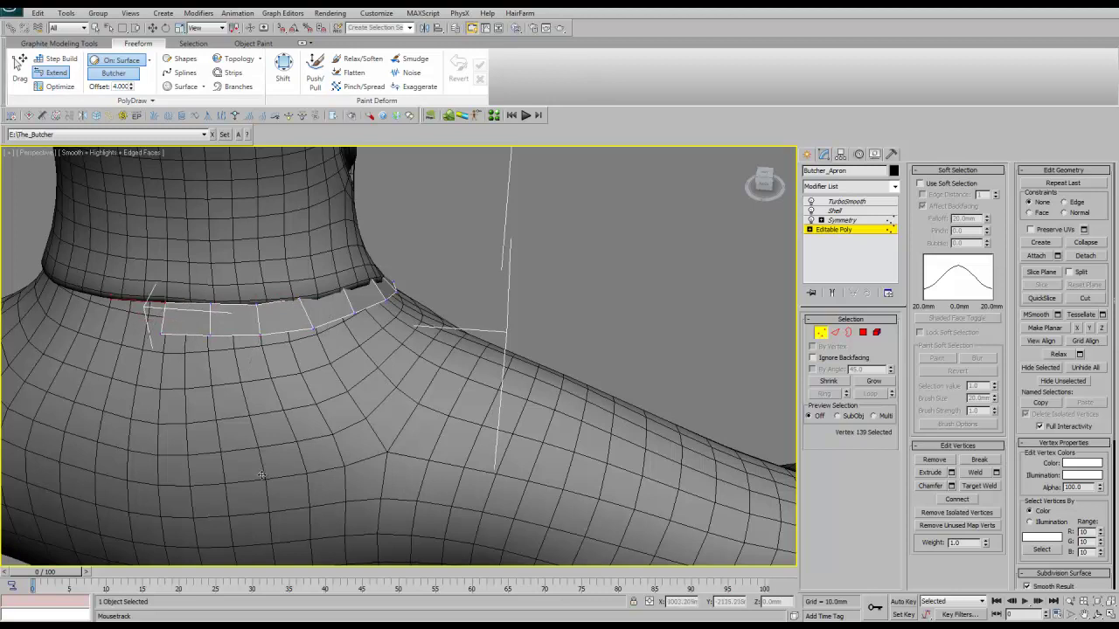
pyautogui.keyDown('alt'); pyautogui.moveTo(260, 475); pyautogui.dragTo(208, 429, button='middle'); pyautogui.keyUp('alt')
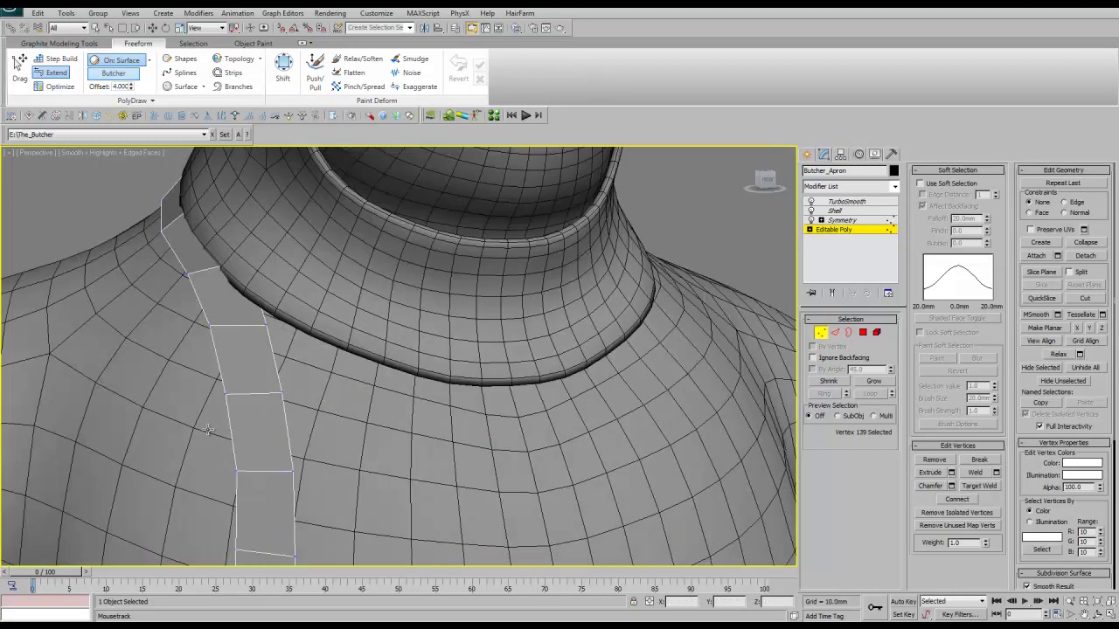
pyautogui.moveTo(219, 267); pyautogui.dragTo(245, 256)
pyautogui.keyDown('alt'); pyautogui.moveTo(582, 368); pyautogui.dragTo(324, 259, button='middle'); pyautogui.keyUp('alt')
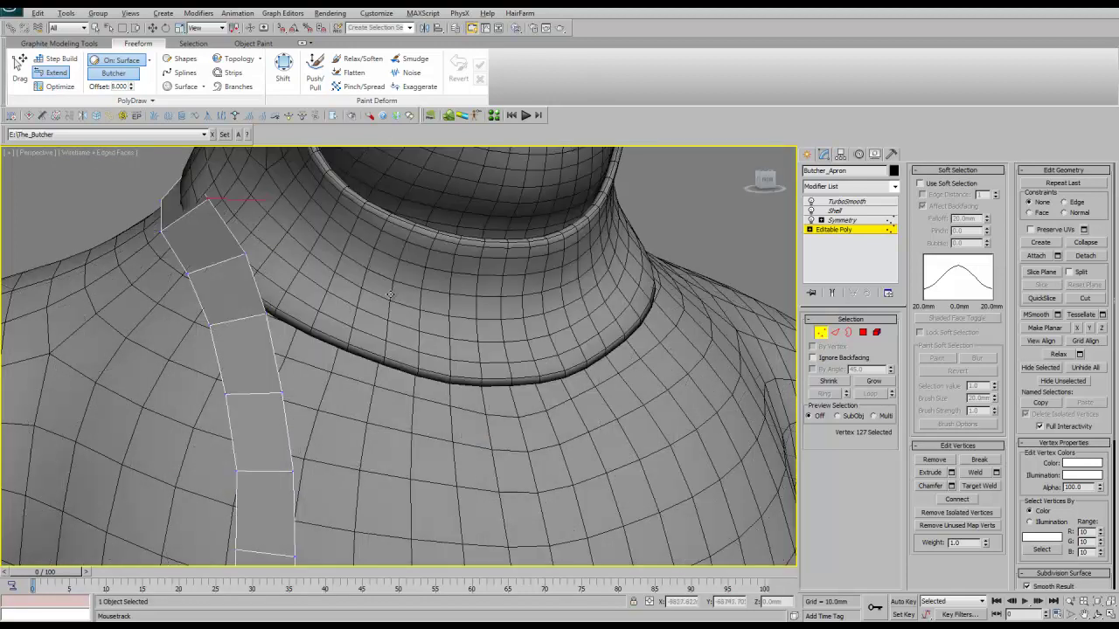
pyautogui.moveTo(358, 315)
pyautogui.keyDown('alt'); pyautogui.mouseDown(button='middle')
pyautogui.moveTo(476, 286)
pyautogui.moveTo(409, 303)
pyautogui.moveTo(433, 295)
pyautogui.moveTo(453, 356)
pyautogui.moveTo(425, 399)
pyautogui.mouseUp(button='middle'); pyautogui.keyUp('alt')
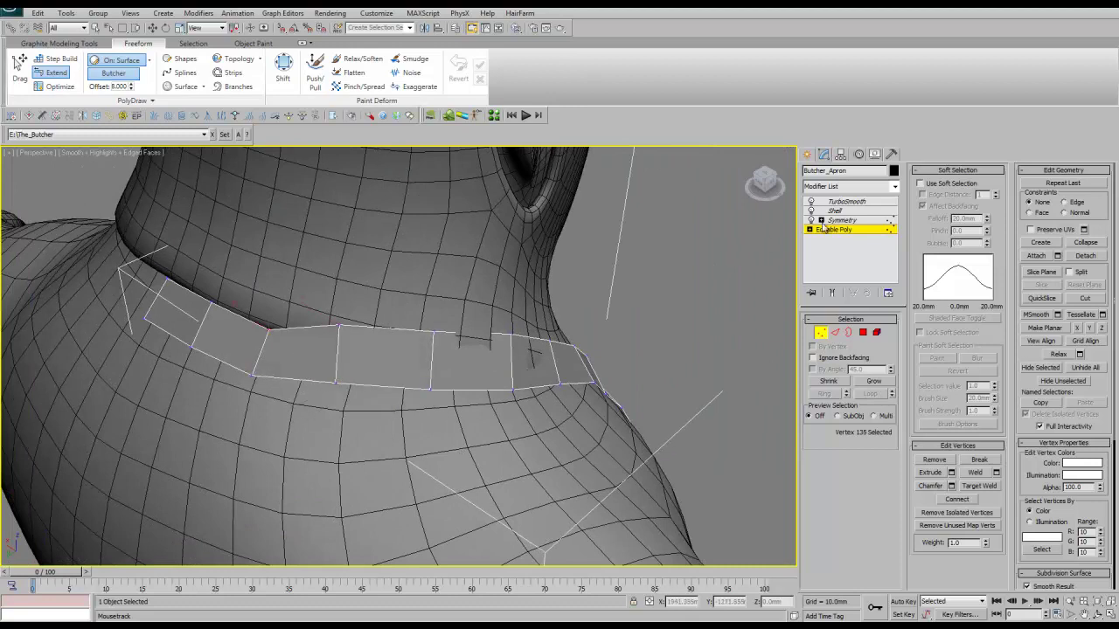
# - Revert the last strap-end change and start a SwiftLoop edge loop across the strap
pyautogui.hotkey('ctrl', 'z')
pyautogui.hotkey('ctrl', 'z')
pyautogui.hotkey('ctrl', 'z')
pyautogui.hotkey('ctrl', 'z')
pyautogui.hotkey('ctrl', 'z')
pyautogui.hotkey('ctrl', 'z')
pyautogui.keyDown('alt'); pyautogui.moveTo(752, 494); pyautogui.dragTo(730, 499, button='middle'); pyautogui.keyUp('alt')
pyautogui.keyDown('alt'); pyautogui.moveTo(569, 419); pyautogui.dragTo(524, 412, button='middle'); pyautogui.keyUp('alt')
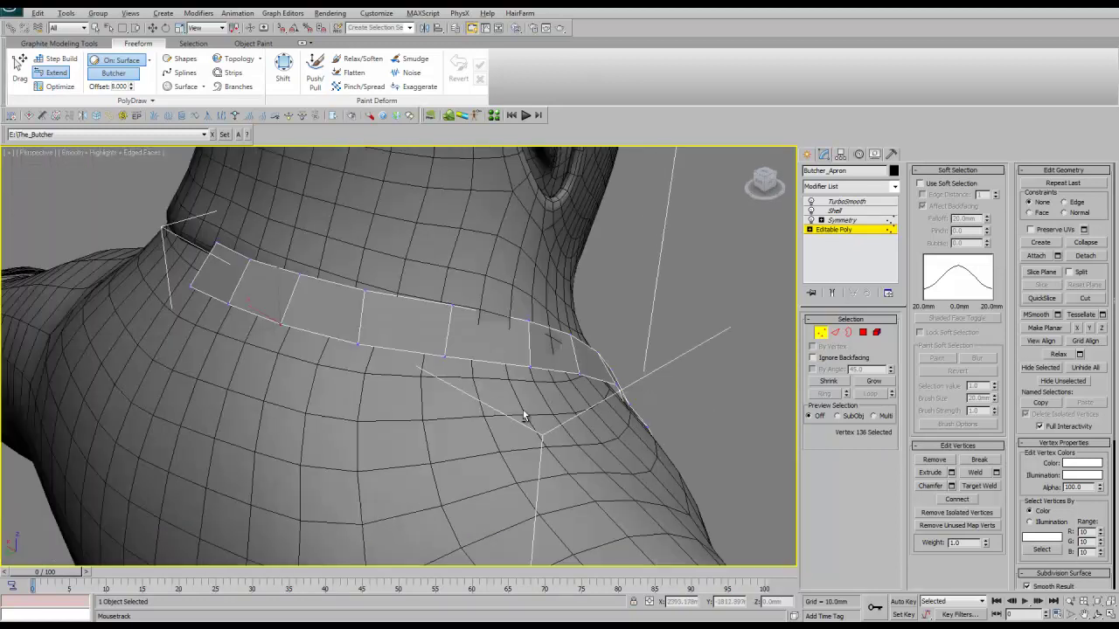
pyautogui.press('2')
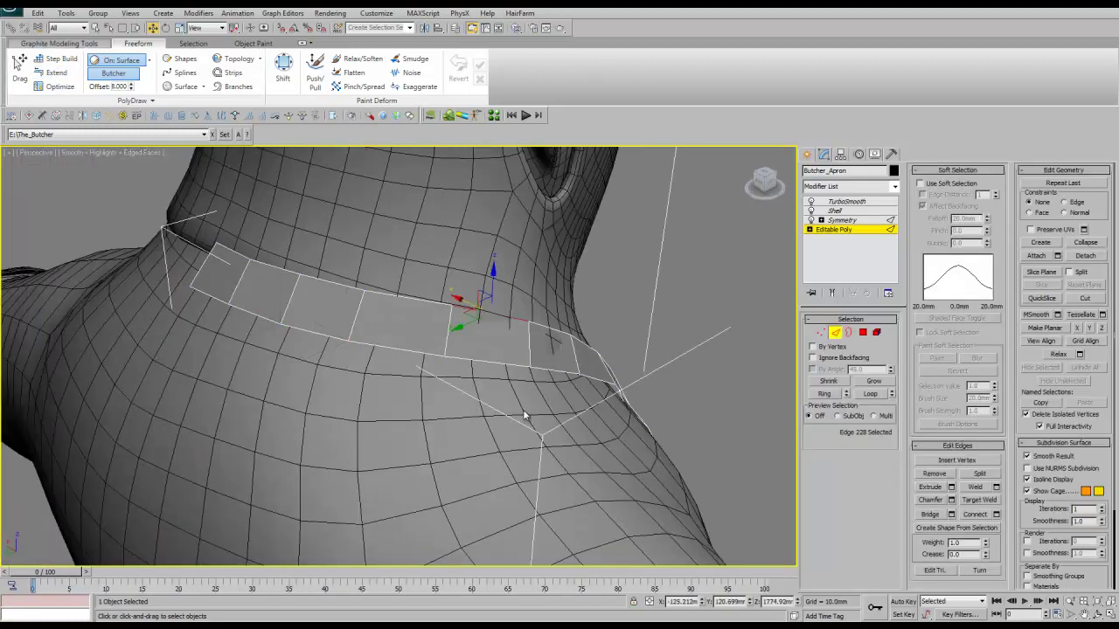
pyautogui.hotkey('shift', 'alt', 'w')
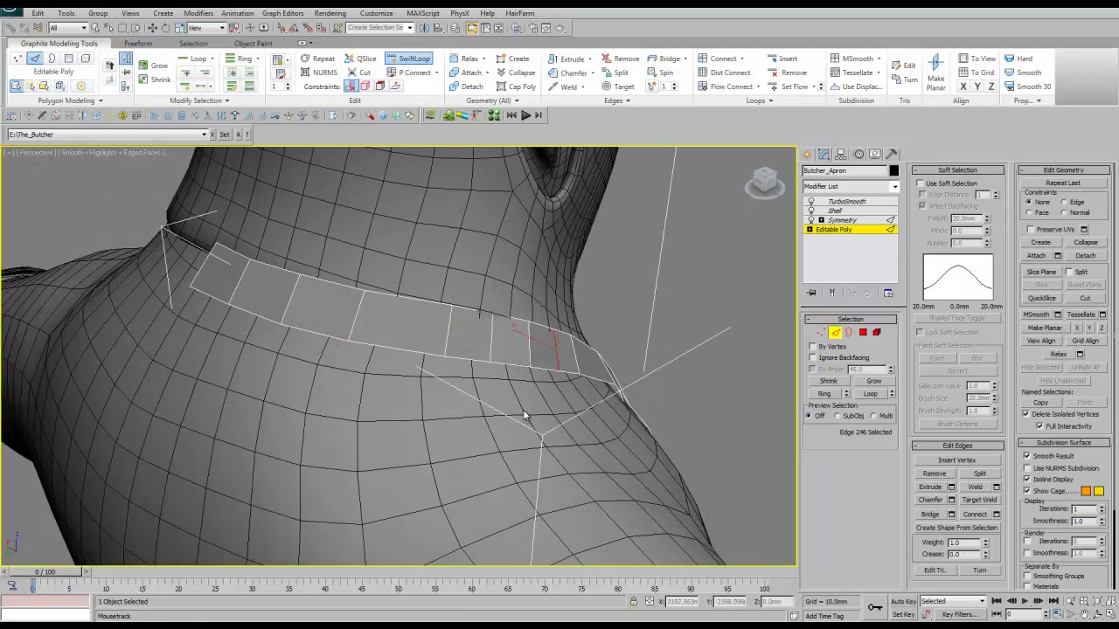
# - Even out the strap's vertices over the shoulder with the Freeform Drag brush
pyautogui.press('d')
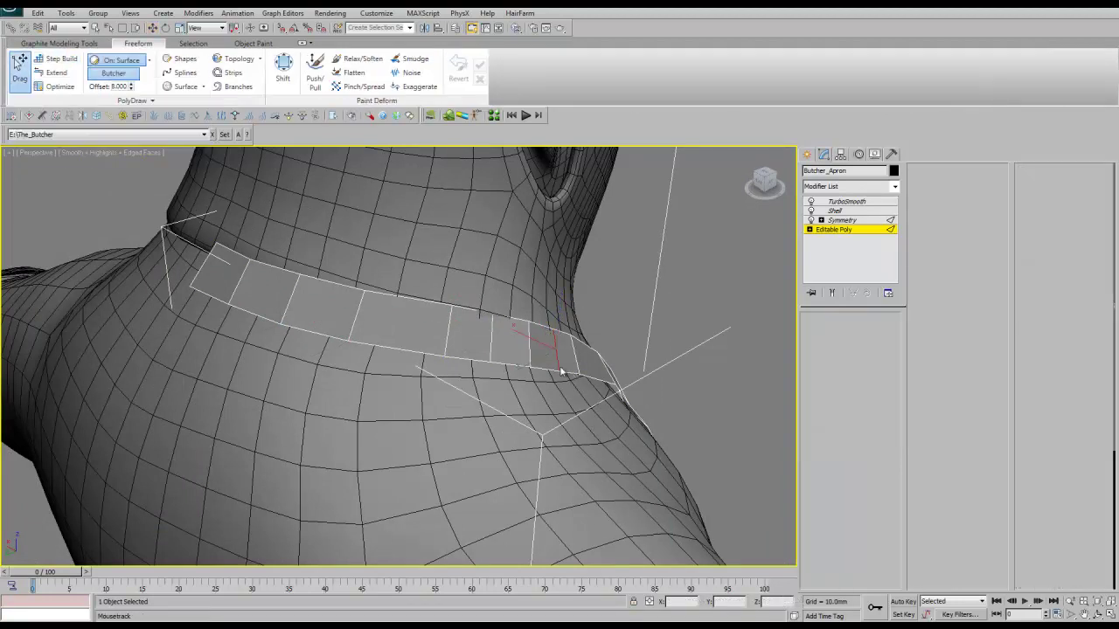
pyautogui.keyDown('alt'); pyautogui.moveTo(562, 371); pyautogui.dragTo(448, 258, button='middle'); pyautogui.keyUp('alt')
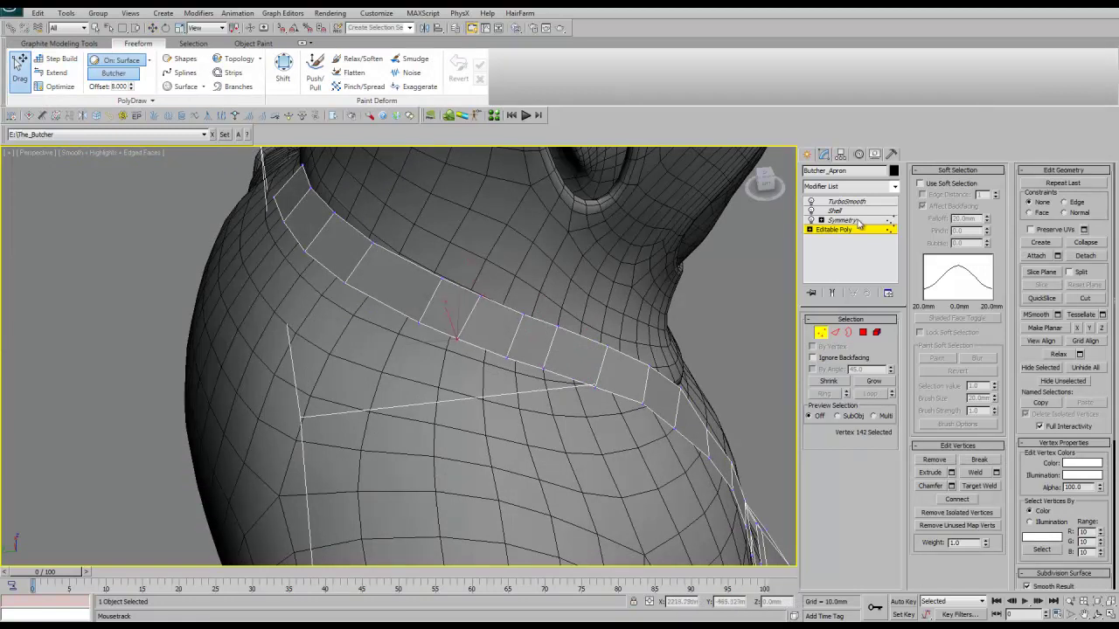
pyautogui.moveTo(411, 302); pyautogui.dragTo(468, 284)
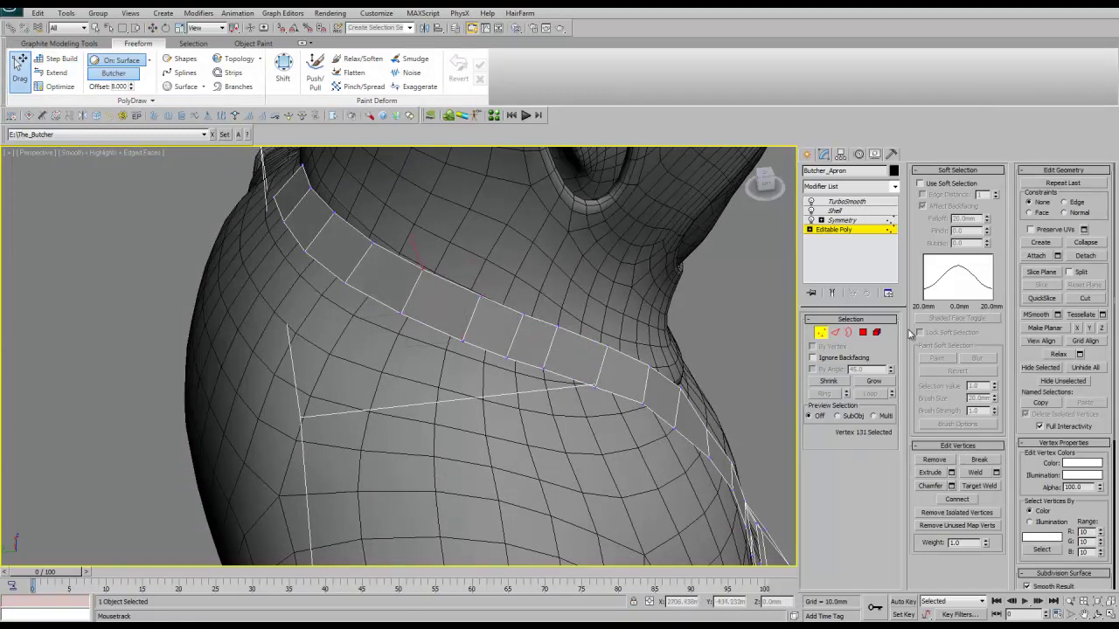
# - Orbit and zoom around the torso to inspect the whole apron and strap
pyautogui.moveTo(572, 303)
pyautogui.keyDown('alt'); pyautogui.mouseDown(button='middle')
pyautogui.moveTo(573, 337)
pyautogui.moveTo(46, 102)
pyautogui.moveTo(525, 227)
pyautogui.mouseUp(button='middle'); pyautogui.keyUp('alt')
pyautogui.scroll(-10, 594, 346)
pyautogui.scroll(5, 245, 157)
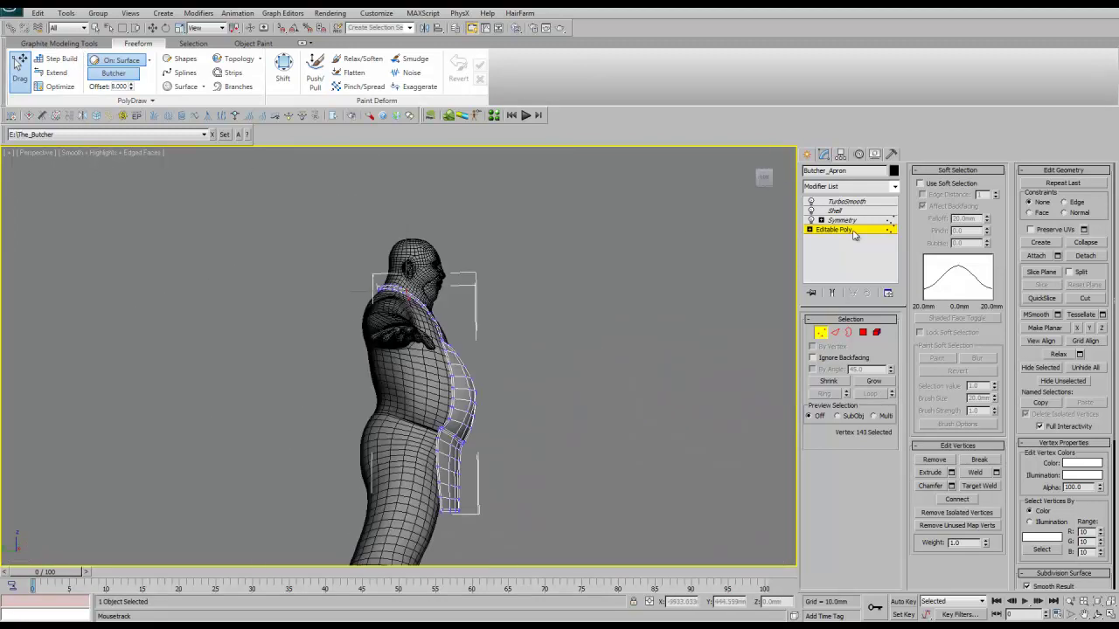
pyautogui.scroll(5, 524, 350)
pyautogui.moveTo(775, 231)
pyautogui.keyDown('alt'); pyautogui.mouseDown(button='middle')
pyautogui.moveTo(140, 105)
pyautogui.moveTo(111, 142)
pyautogui.mouseUp(button='middle'); pyautogui.keyUp('alt')
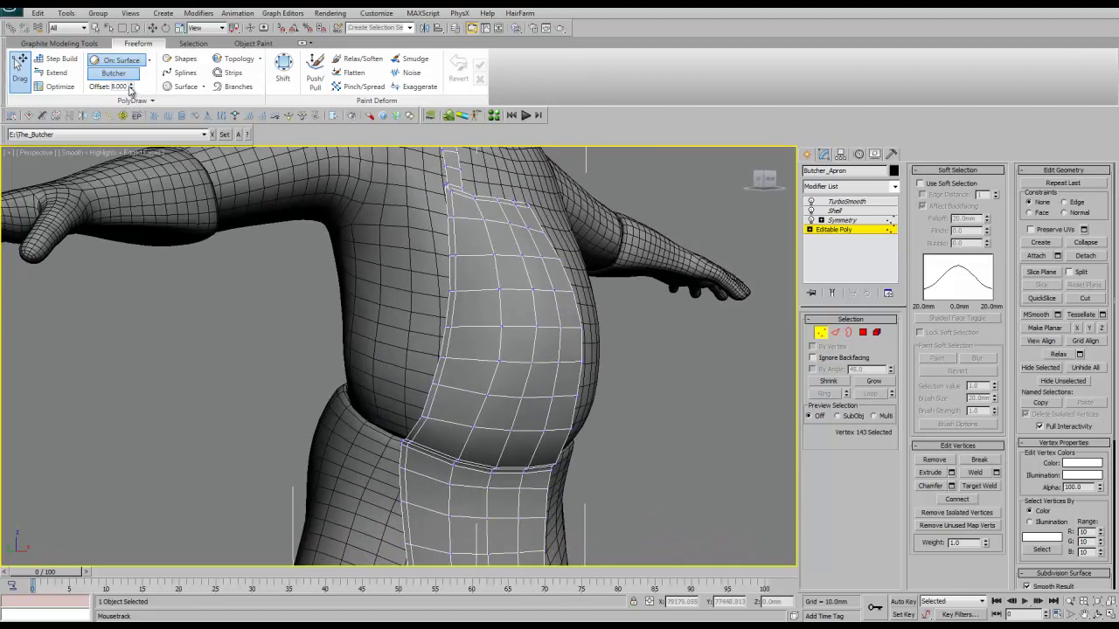
pyautogui.moveTo(131, 90)
pyautogui.keyDown('alt'); pyautogui.mouseDown(button='middle')
pyautogui.moveTo(131, 217)
pyautogui.moveTo(102, 107)
pyautogui.moveTo(116, 86)
pyautogui.mouseUp(button='middle'); pyautogui.keyUp('alt')
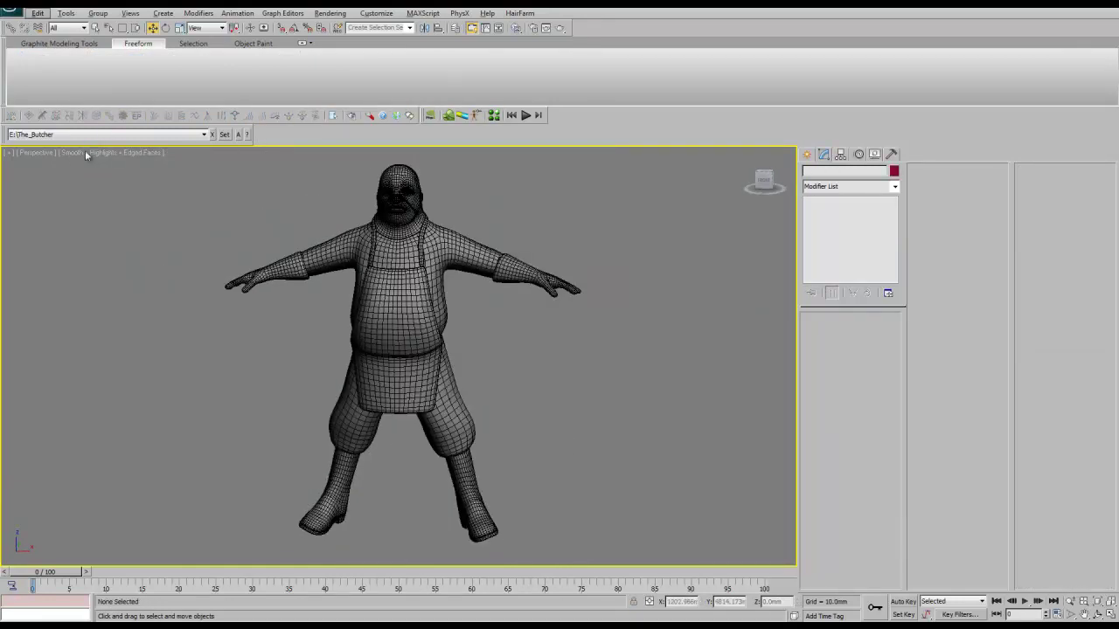
pyautogui.keyDown('ctrl'); pyautogui.keyDown('alt'); pyautogui.moveTo(85, 153); pyautogui.dragTo(62, 62, button='middle'); pyautogui.keyUp('alt'); pyautogui.keyUp('ctrl')
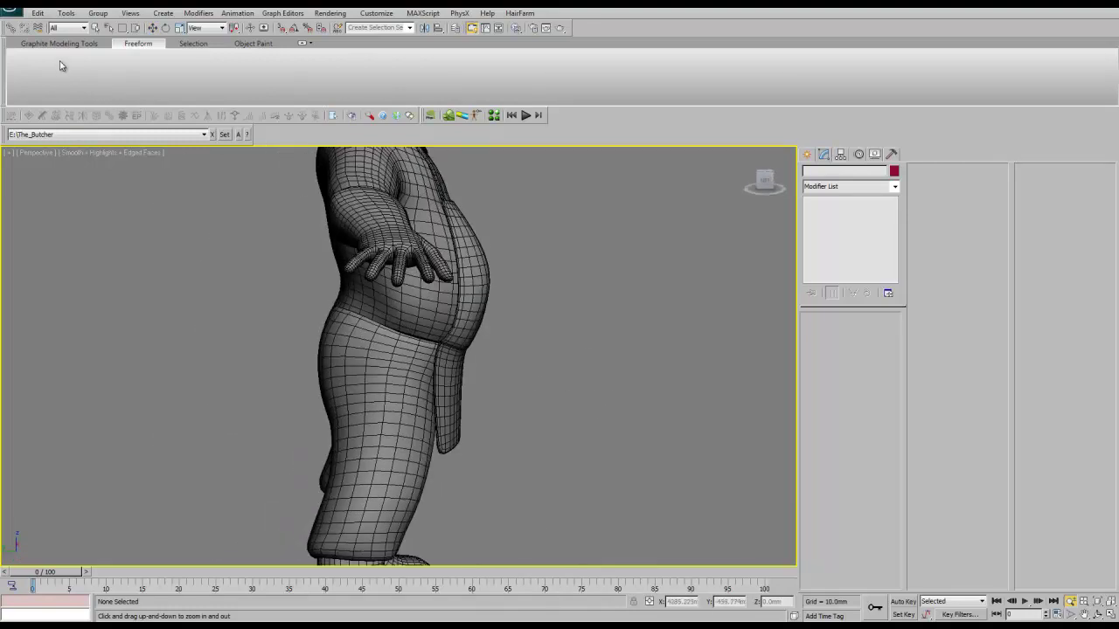
# - Isolate the apron together with the shorts
pyautogui.press('w')
pyautogui.keyDown('ctrl'); pyautogui.click(413, 358); pyautogui.keyUp('ctrl')
pyautogui.rightClick(498, 343)
pyautogui.click(533, 255)
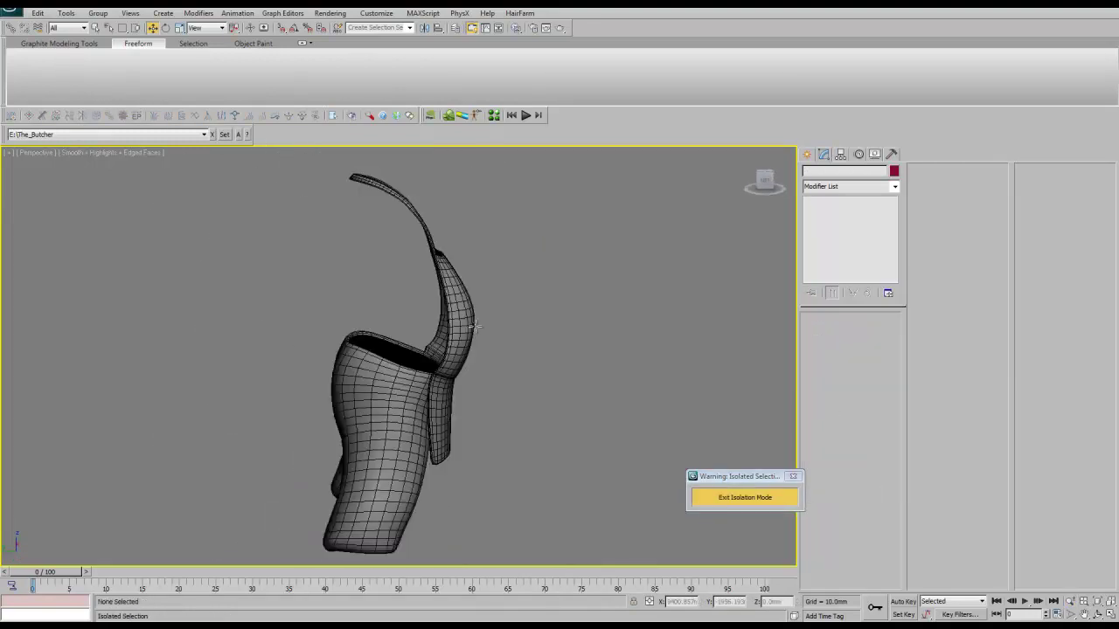
pyautogui.press('b')
pyautogui.scroll(5, 531, 345)
# - Shift the apron's side-edge vertices at the belly fold in Front view
pyautogui.click(536, 335)
pyautogui.press('1')
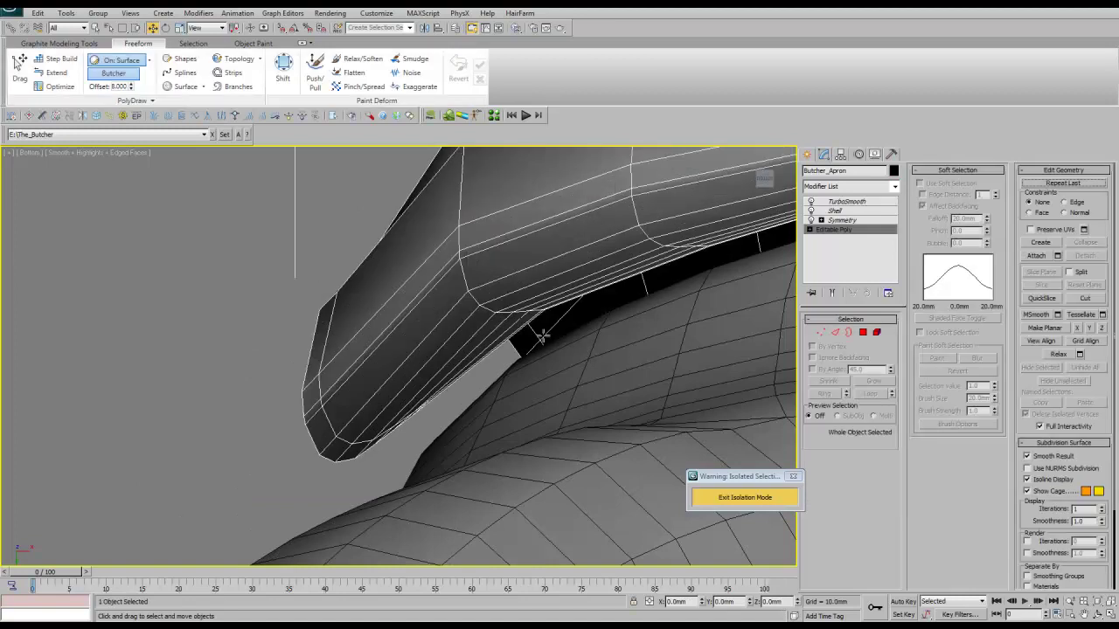
pyautogui.keyDown('alt'); pyautogui.moveTo(536, 335); pyautogui.dragTo(496, 310, button='middle'); pyautogui.keyUp('alt')
pyautogui.press('f')
pyautogui.hotkey('alt', 'l')
pyautogui.scroll(-5, 534, 305)
pyautogui.scroll(5, 534, 305)
pyautogui.moveTo(544, 312); pyautogui.dragTo(531, 340)
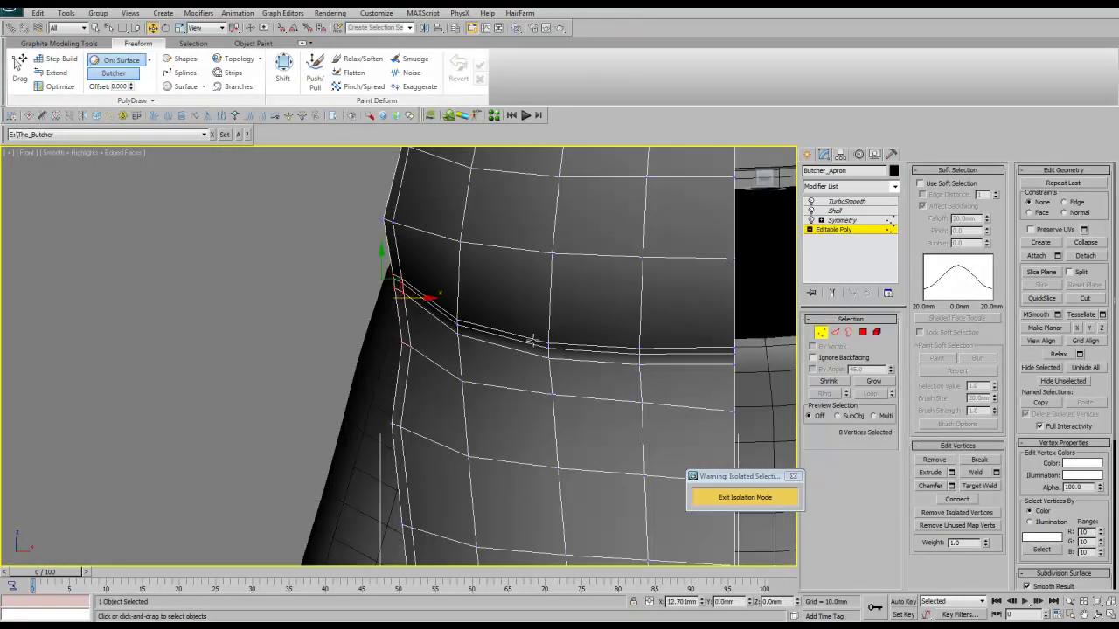
pyautogui.moveTo(551, 305); pyautogui.dragTo(565, 397, button='middle')
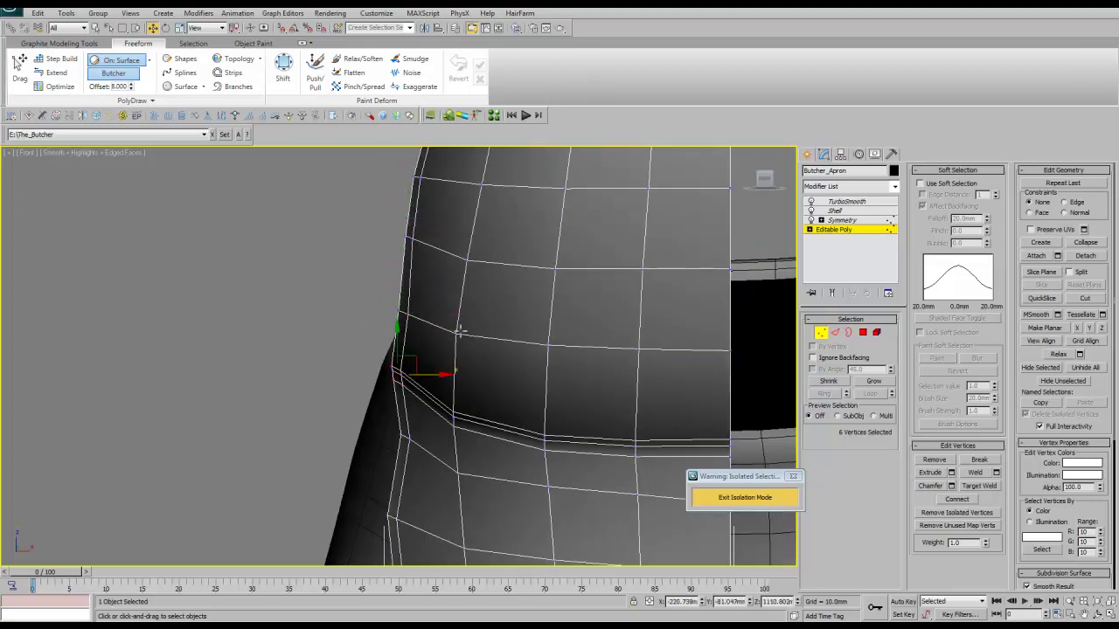
pyautogui.moveTo(519, 362); pyautogui.dragTo(525, 340, button='middle')
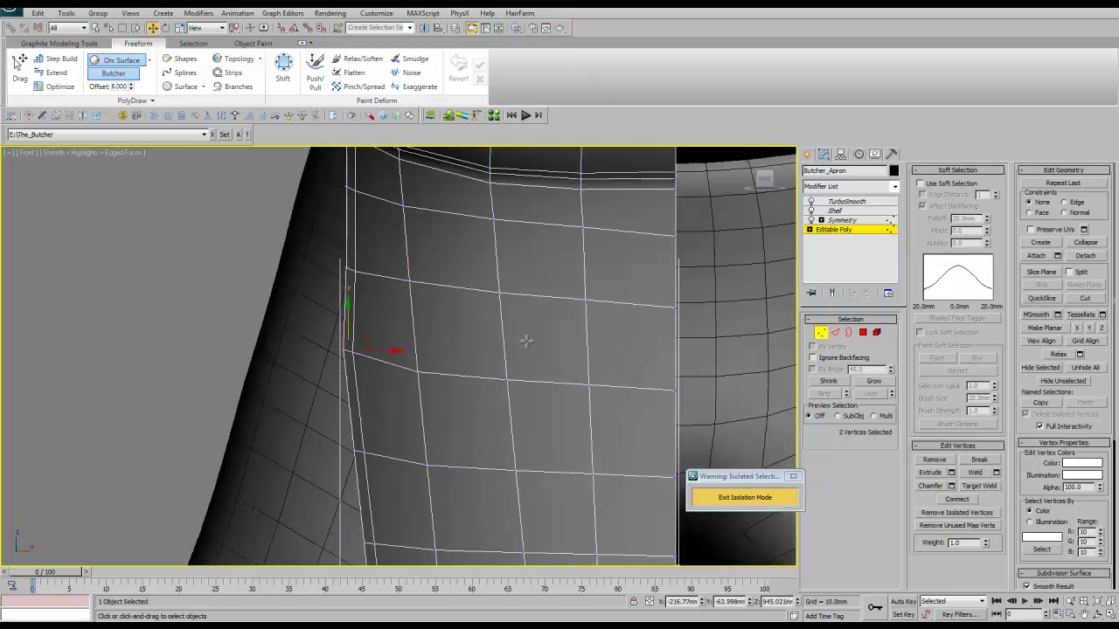
pyautogui.scroll(-5, 525, 367)
# - Exit vertex editing, unhide all objects, and view the whole butcher in Perspective
pyautogui.press('1')
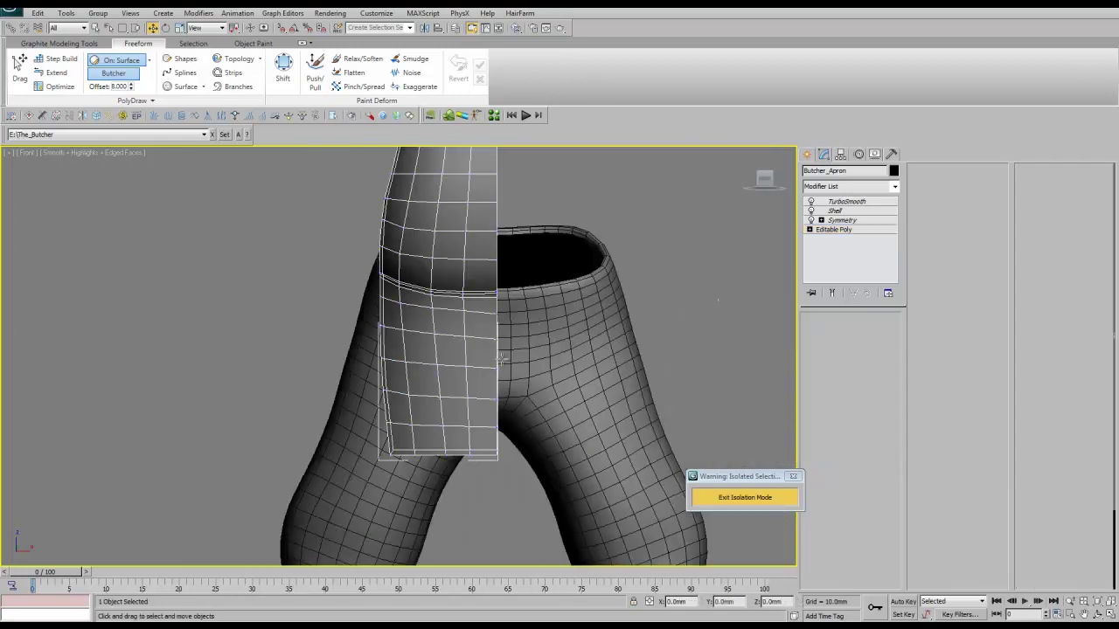
pyautogui.hotkey('alt', 'q')
pyautogui.keyDown('alt'); pyautogui.moveTo(509, 359); pyautogui.dragTo(611, 305, button='middle'); pyautogui.keyUp('alt')
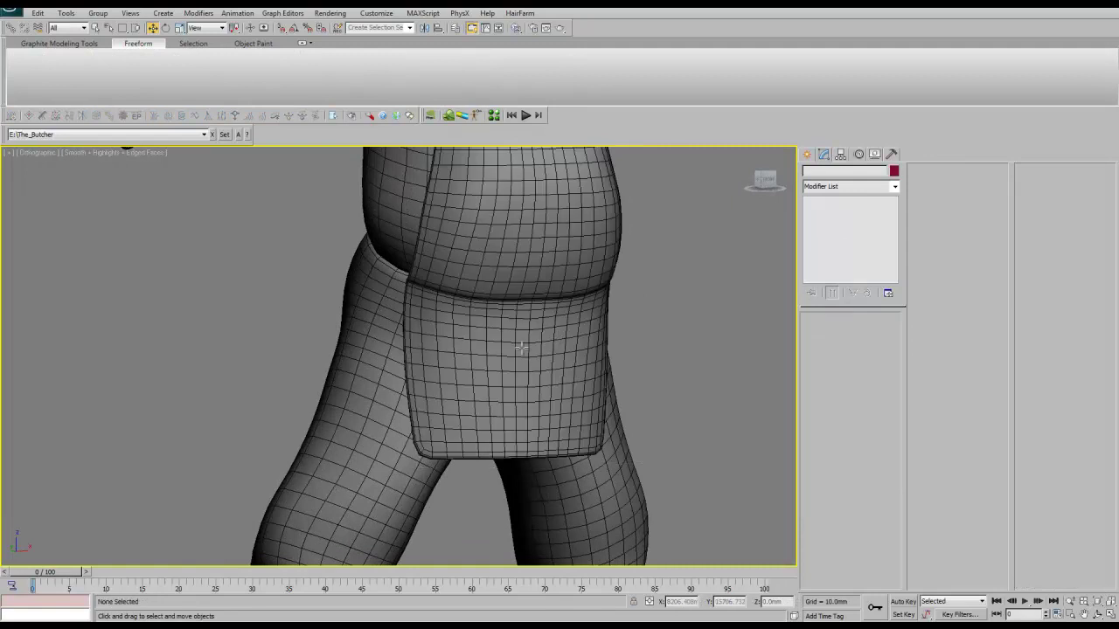
pyautogui.press('p')
pyautogui.keyDown('alt'); pyautogui.moveTo(475, 370); pyautogui.dragTo(489, 309, button='middle'); pyautogui.keyUp('alt')
pyautogui.hotkey('alt', 'z')
pyautogui.moveTo(483, 332); pyautogui.dragTo(483, 317)
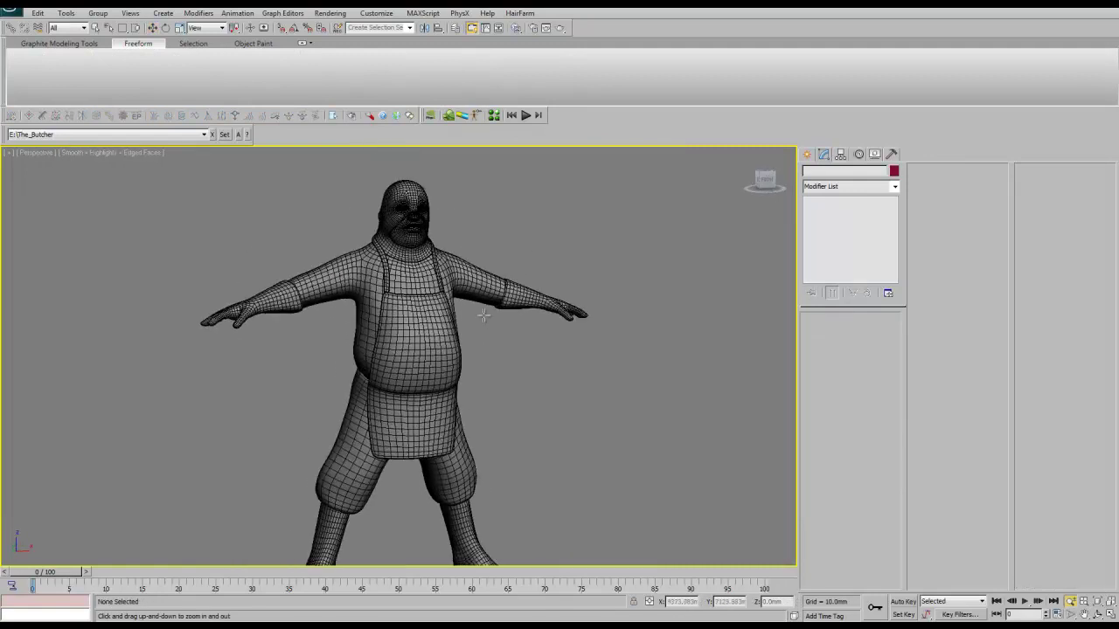